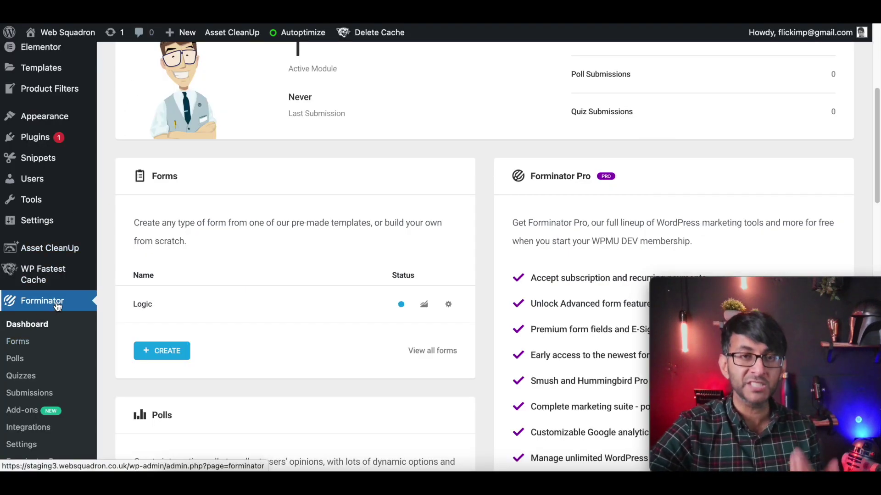
Start a new form in the Forminator plugin based on the Contact Us template
click(41, 324)
scroll(382, 315, down, 10)
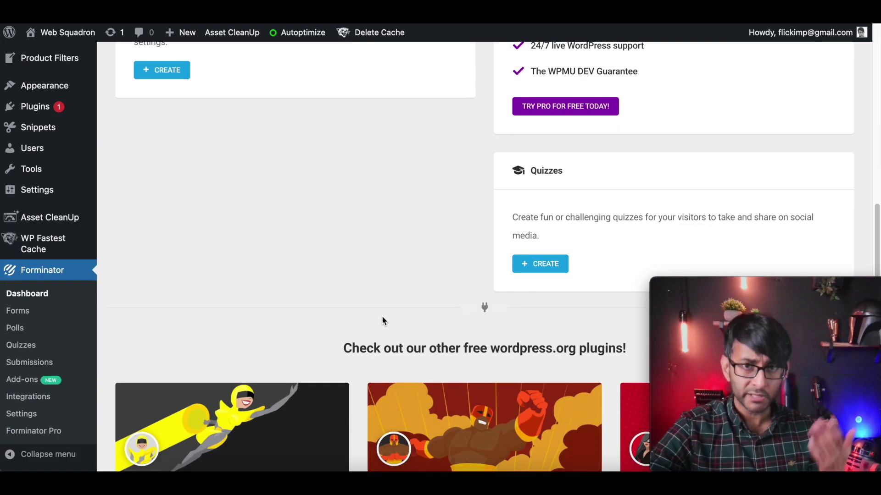
scroll(382, 315, up, 8)
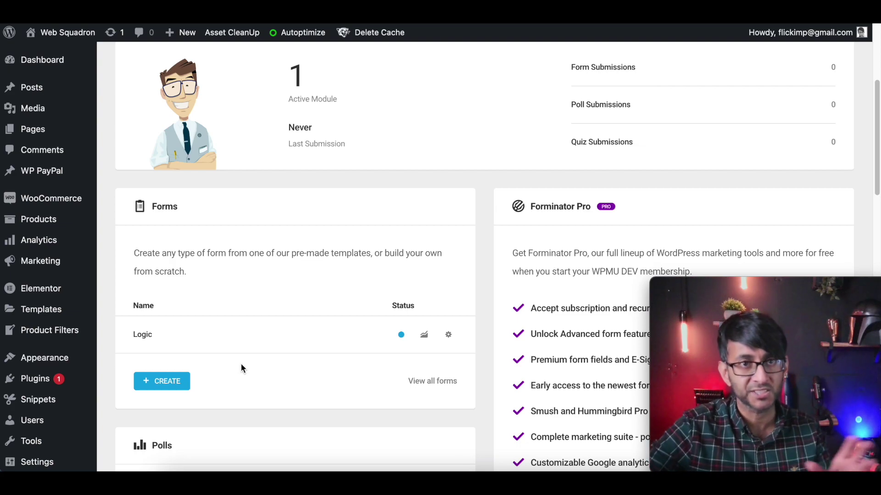
click(177, 386)
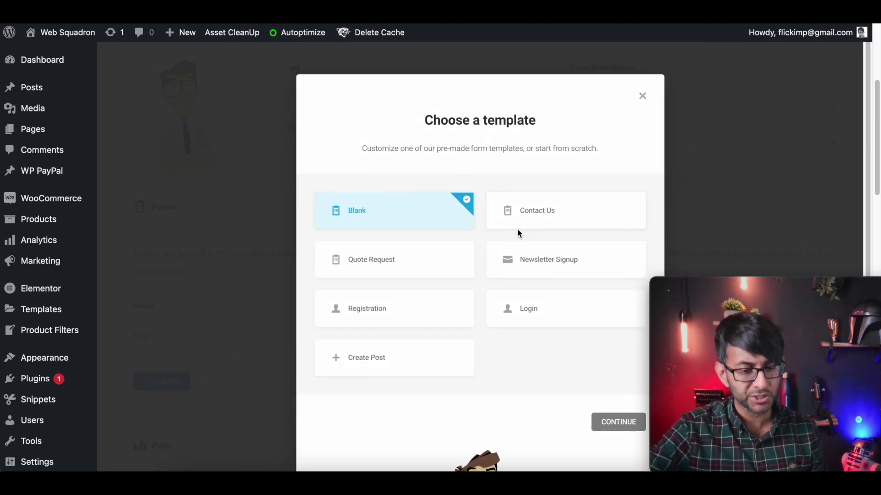
click(546, 229)
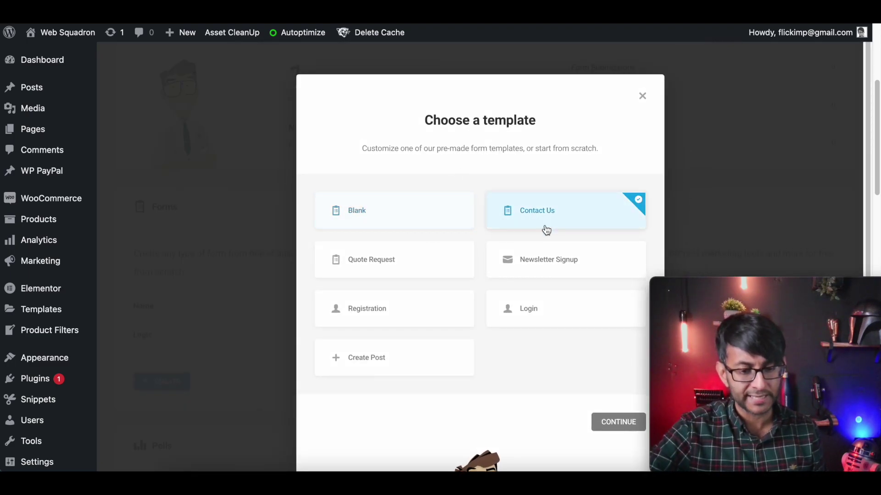
click(621, 424)
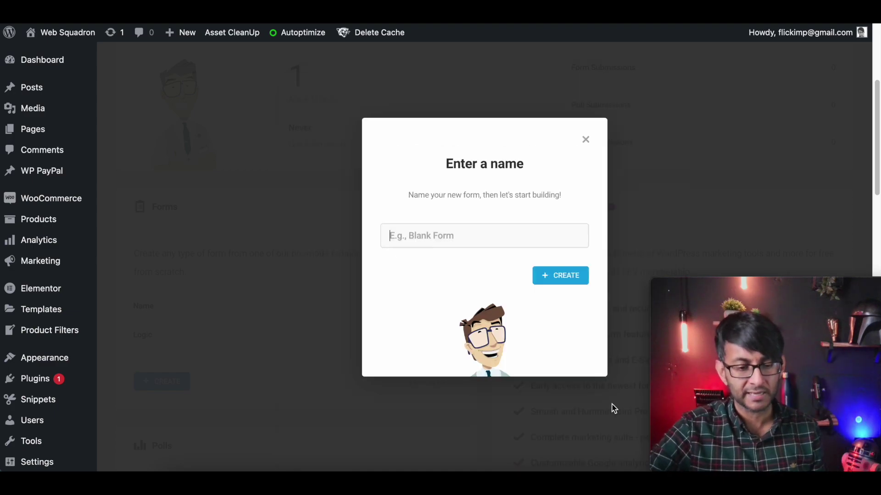
Name the new form LogicForm and create it
click(464, 241)
text(Logi)
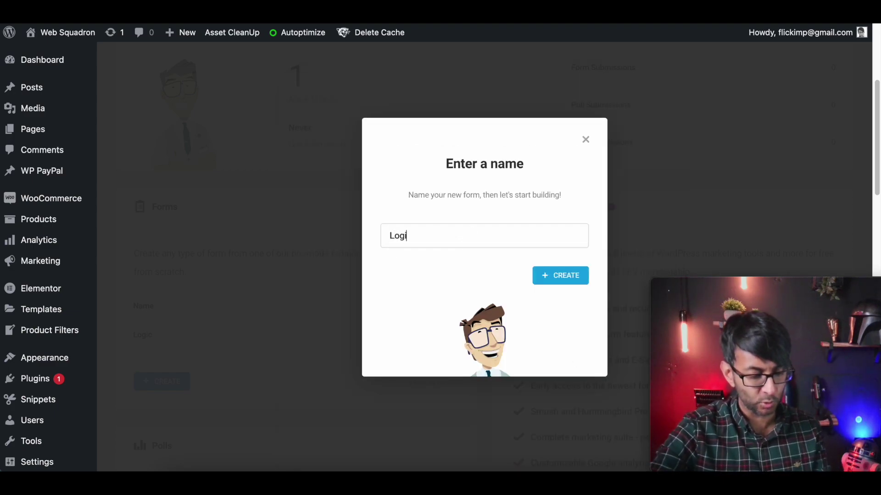
text(cForm)
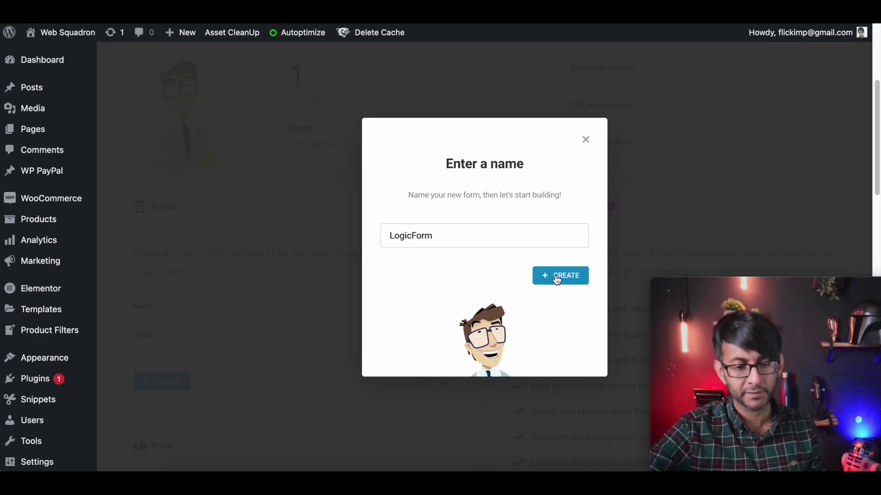
click(558, 277)
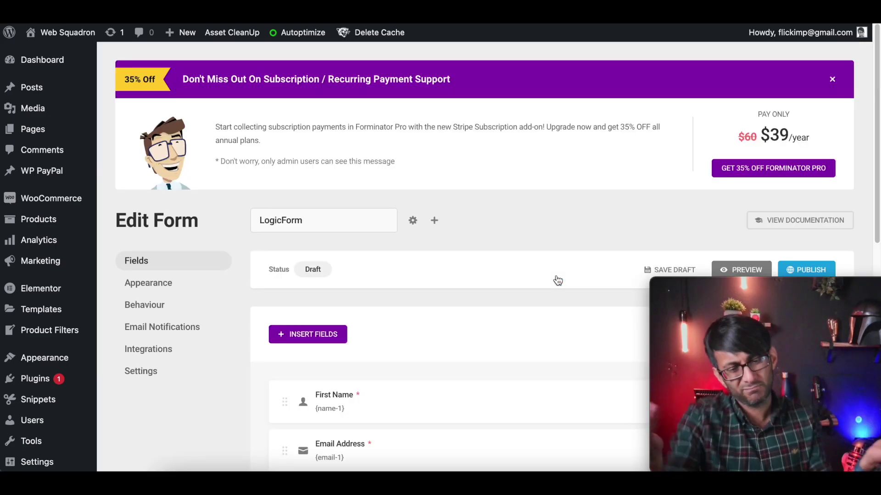
scroll(506, 273, down, 5)
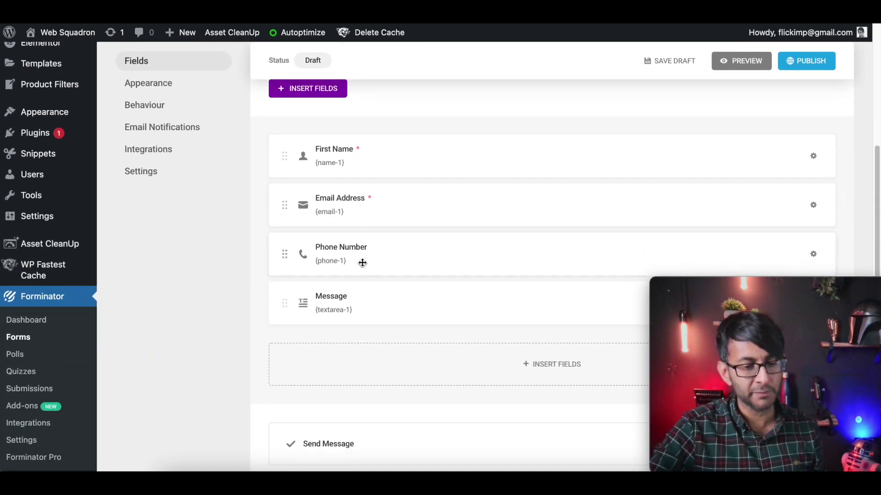
click(361, 297)
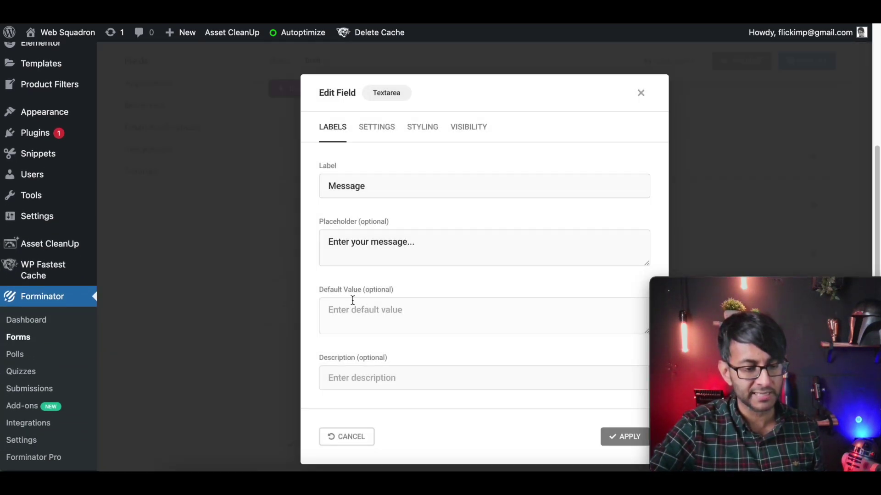
click(641, 93)
drag(747, 280, 776, 289)
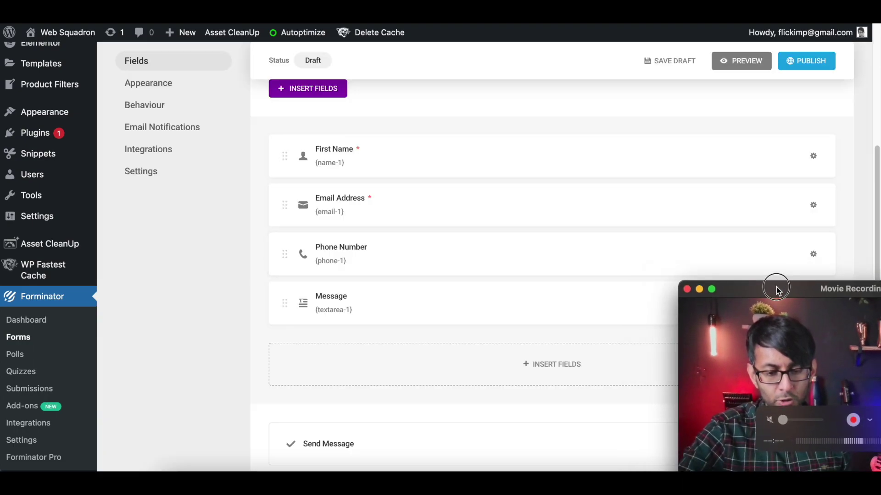
drag(695, 287, 761, 309)
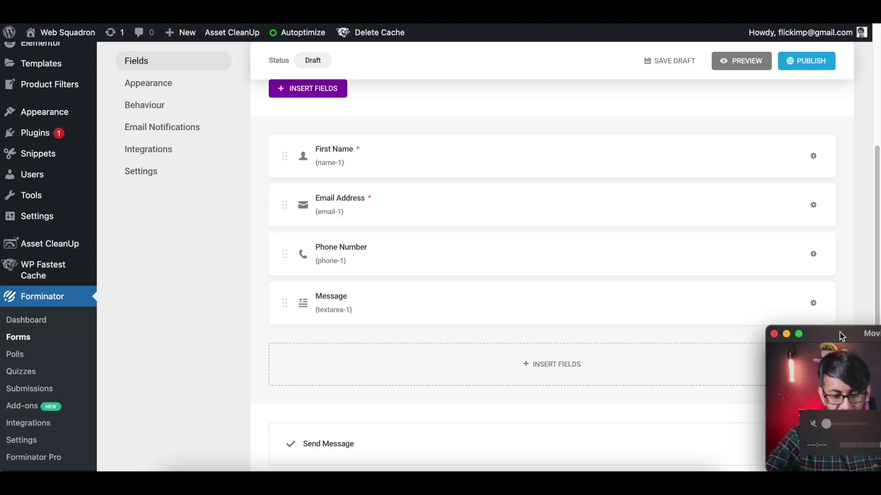
drag(843, 343, 807, 341)
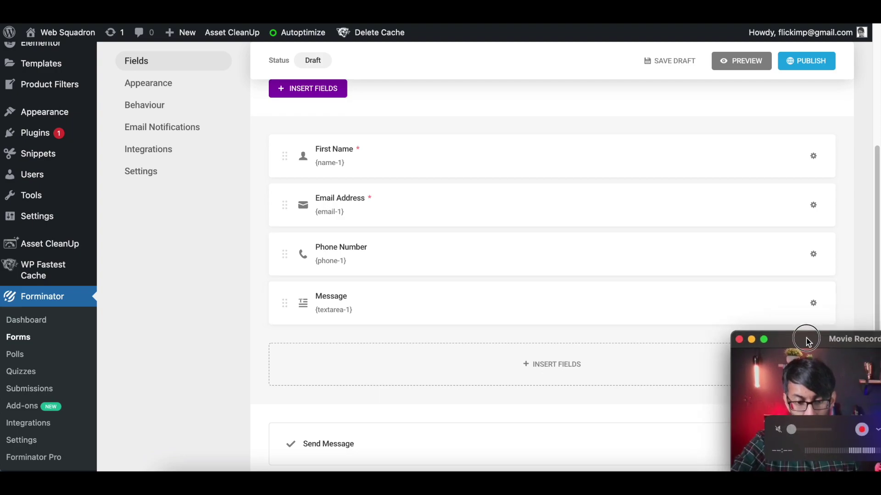
Delete the Message textarea field from the form
click(809, 304)
scroll(779, 284, down, 3)
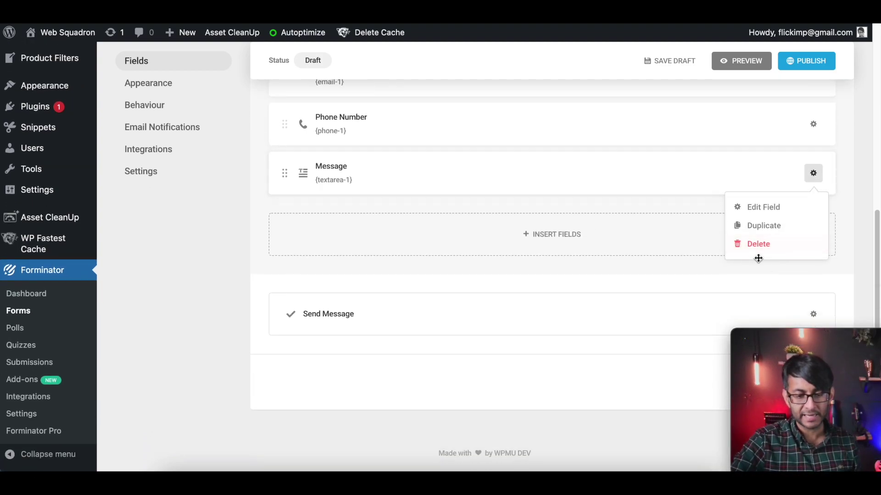
click(757, 245)
click(512, 294)
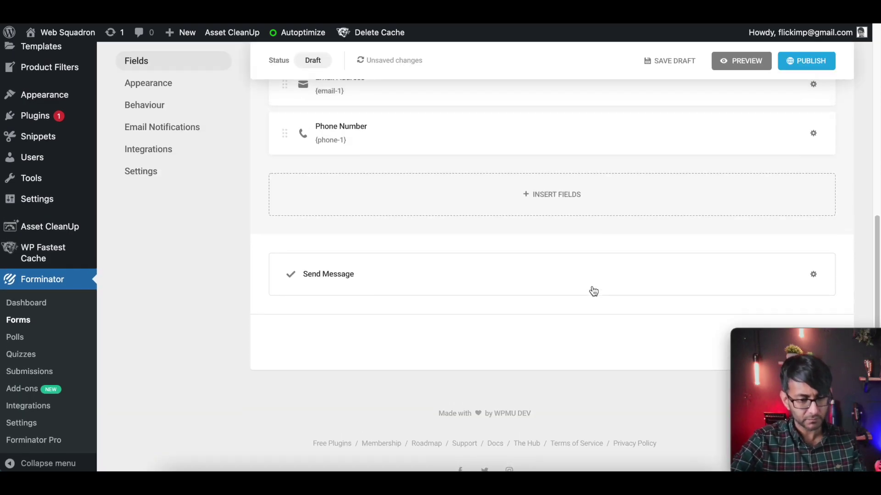
Relabel the First Name field as Full Name and enter a sample full name as its placeholder
scroll(468, 215, up, 3)
scroll(468, 215, up, 5)
scroll(393, 388, down, 4)
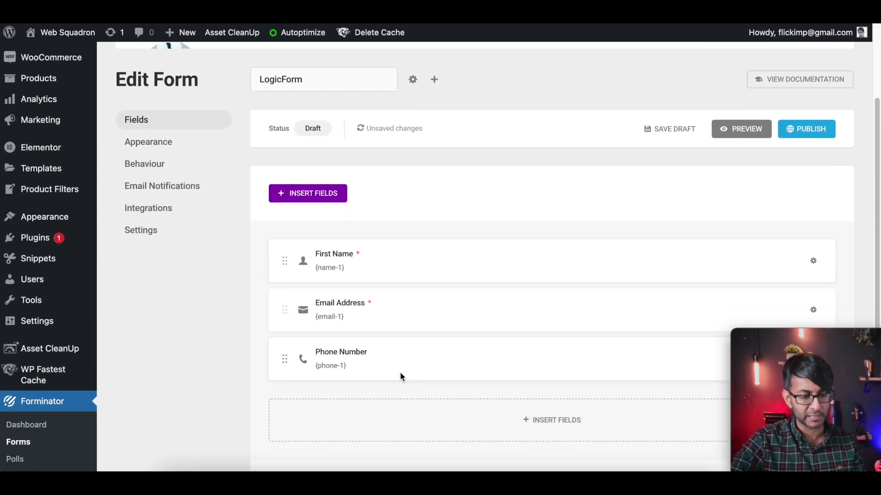
click(382, 240)
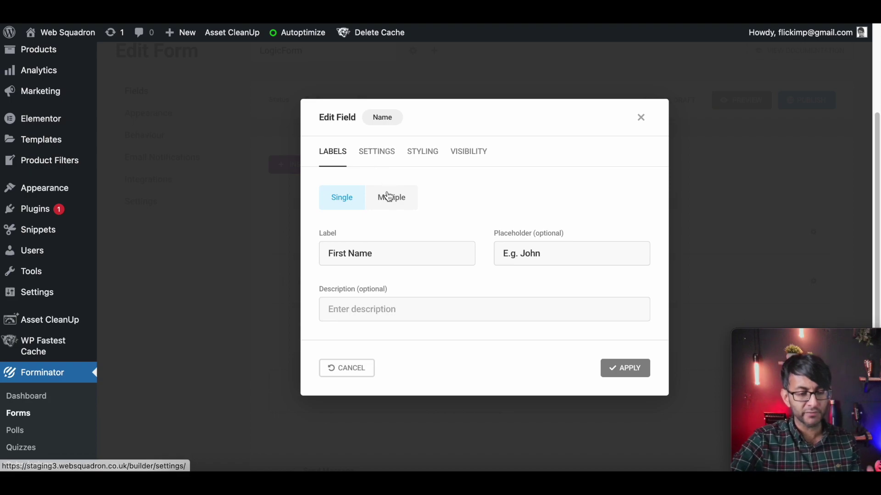
drag(383, 249, 311, 249)
text(F)
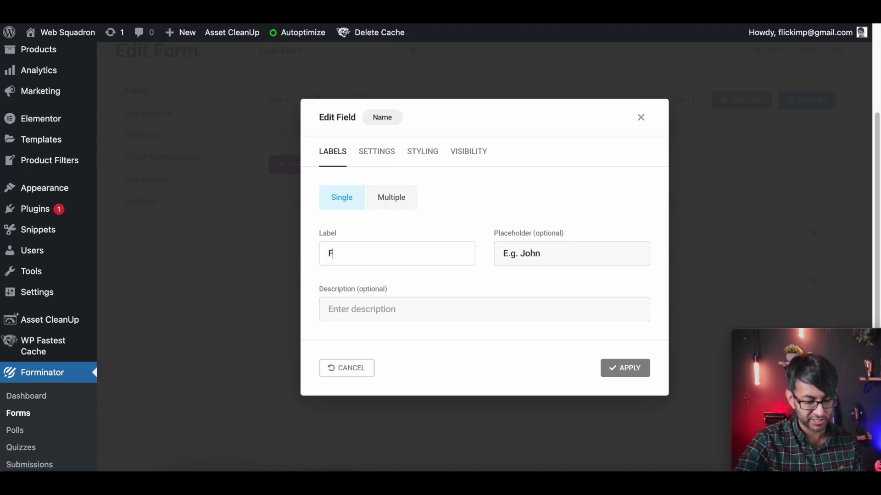
text(ull Name)
key(Tab)
text(J)
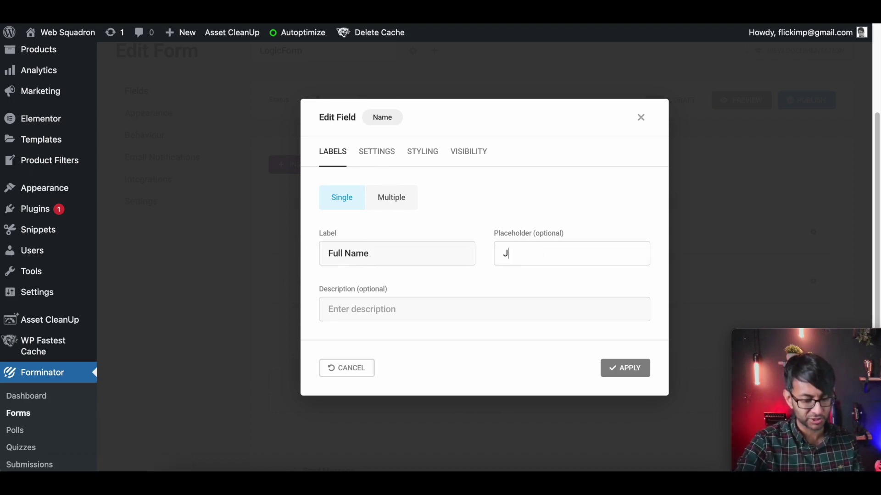
text(ohn Doe)
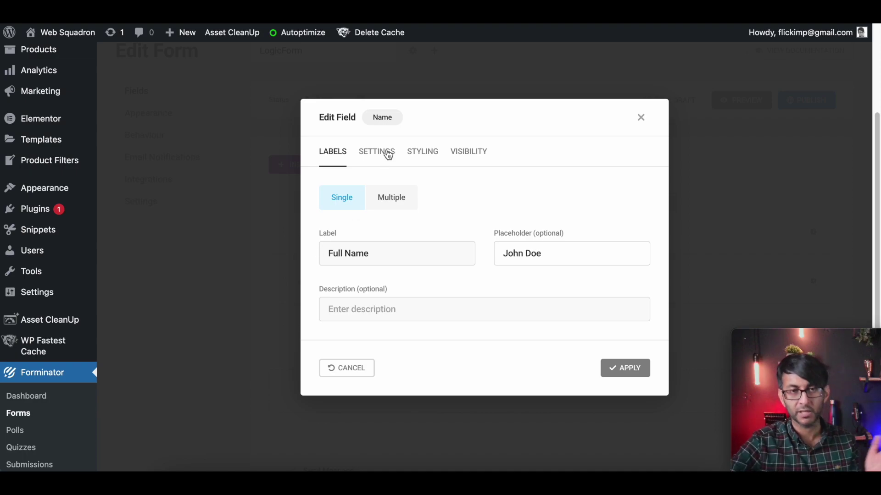
Check the name field's requirement settings and apply the field changes
click(370, 152)
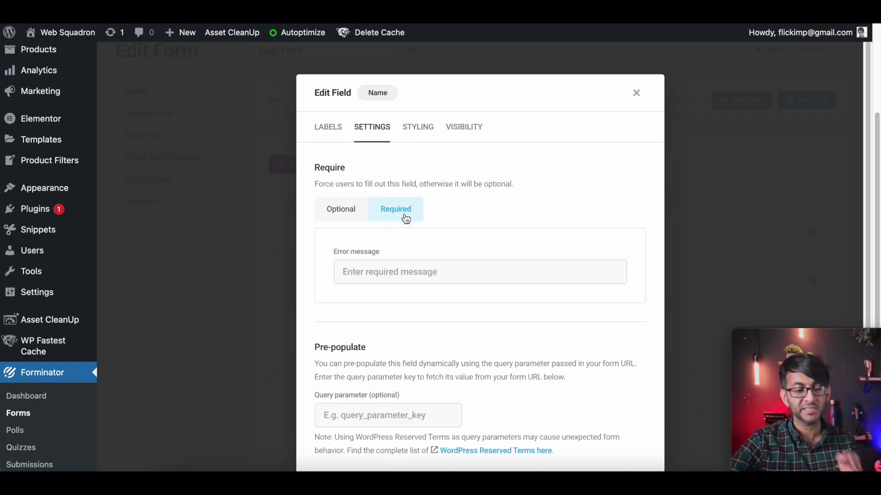
scroll(484, 255, down, 2)
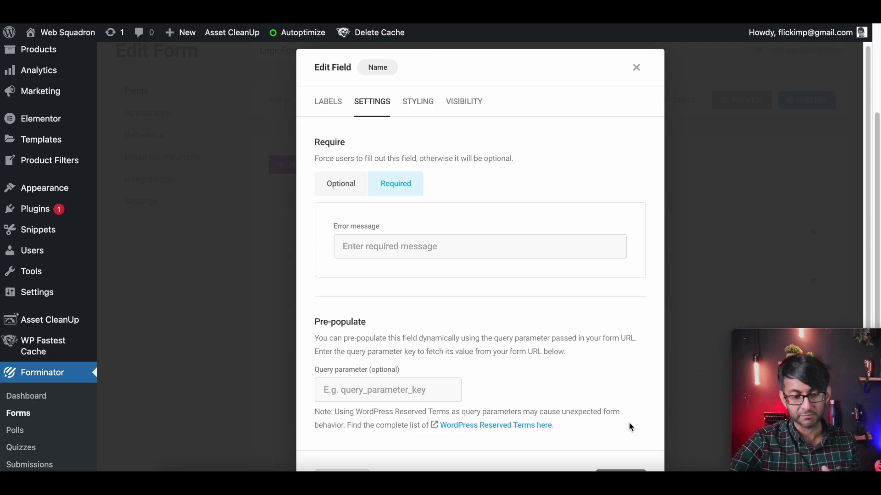
scroll(631, 463, down, 2)
click(627, 446)
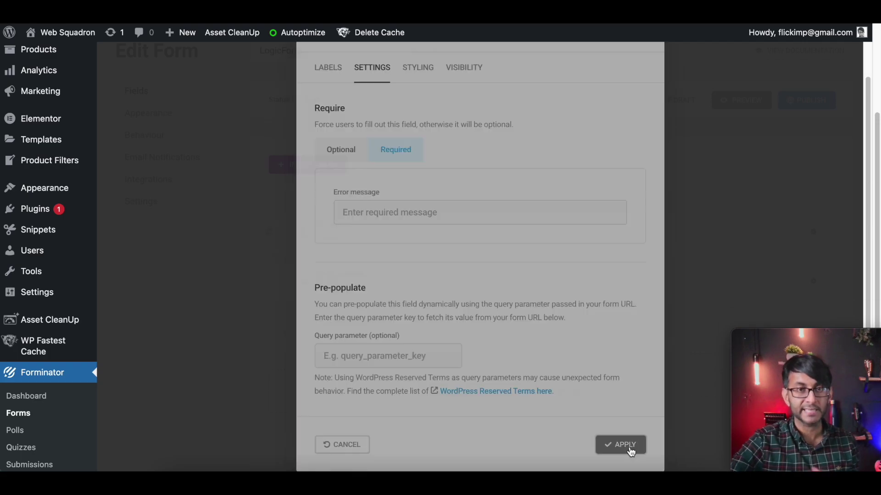
Move the Email Address and Phone Number fields into the same row as Full Name, in that order
click(443, 283)
drag(443, 283, 788, 231)
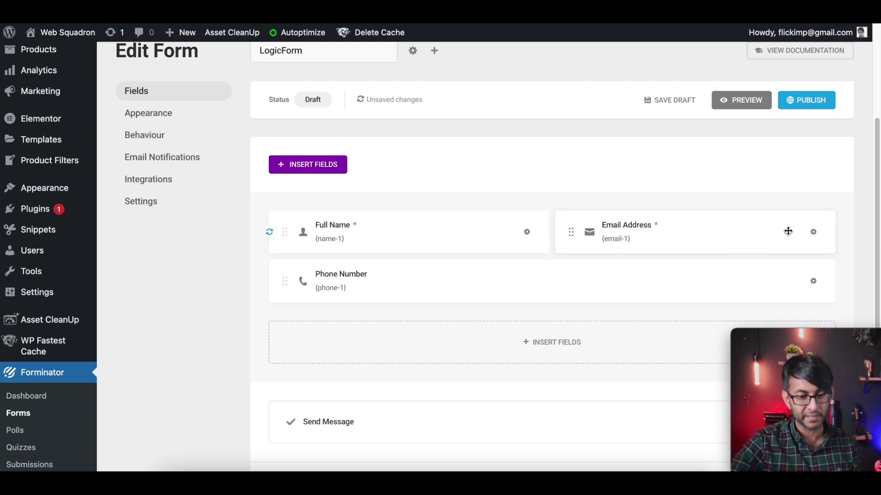
drag(418, 284, 805, 236)
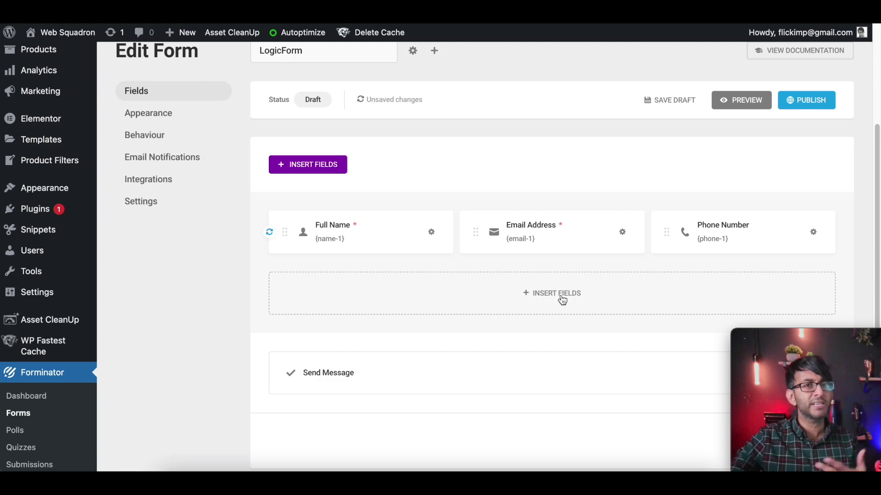
Insert a Number field below the contact details row
click(512, 301)
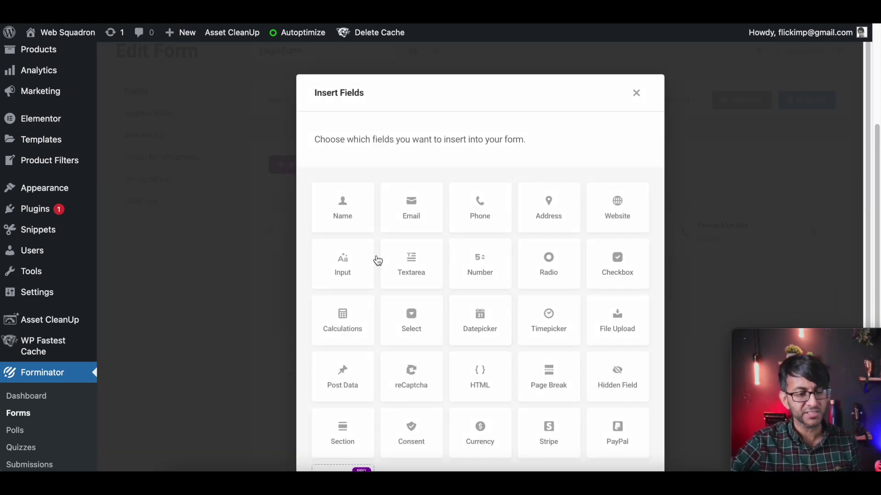
click(483, 270)
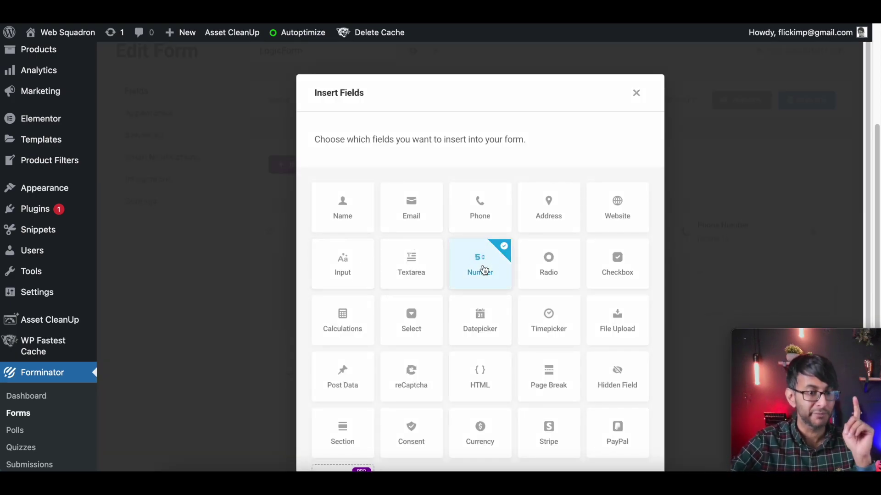
scroll(564, 342, down, 4)
click(609, 443)
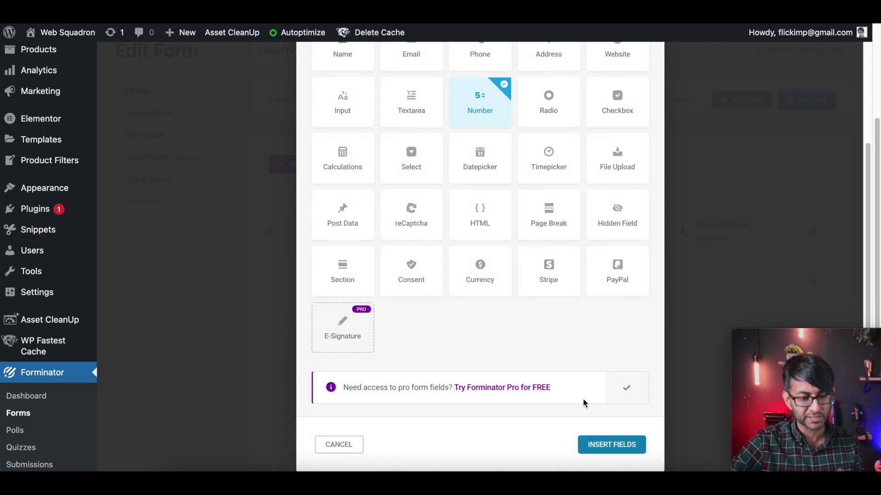
Label the number field "Number of Item 1", clear its placeholder, and set its default value to 0
drag(376, 207, 291, 203)
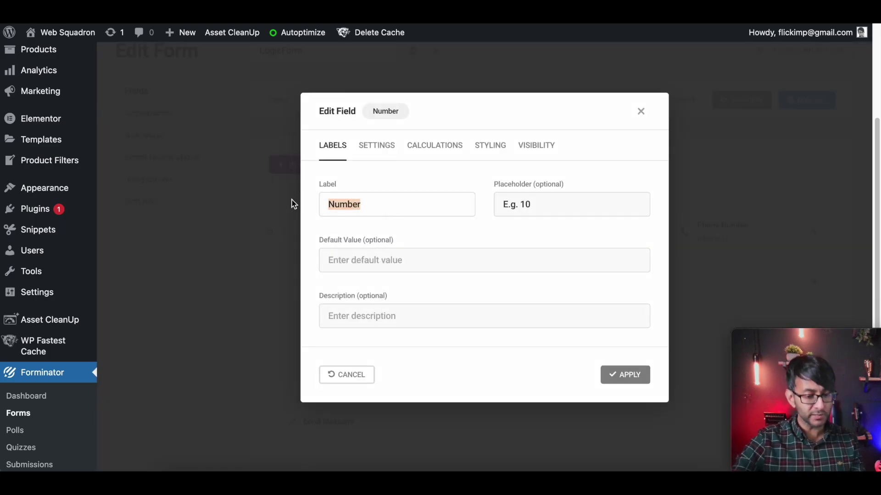
text(Number of I)
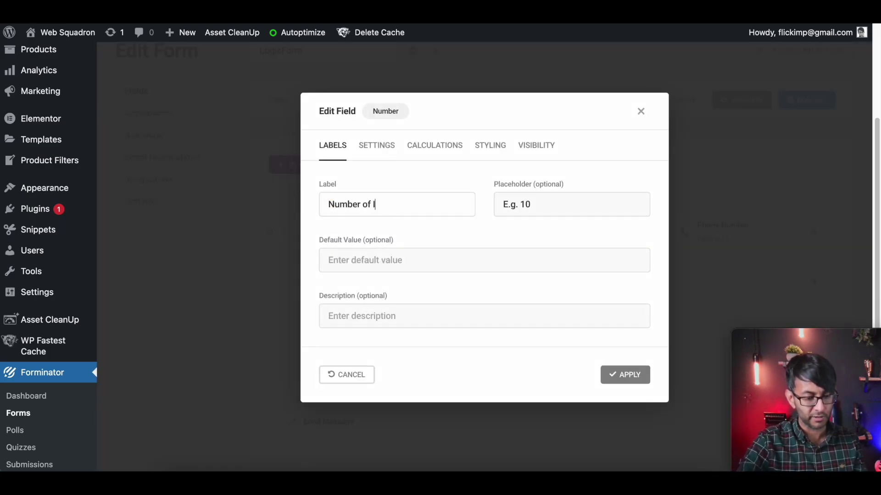
text(tem 1)
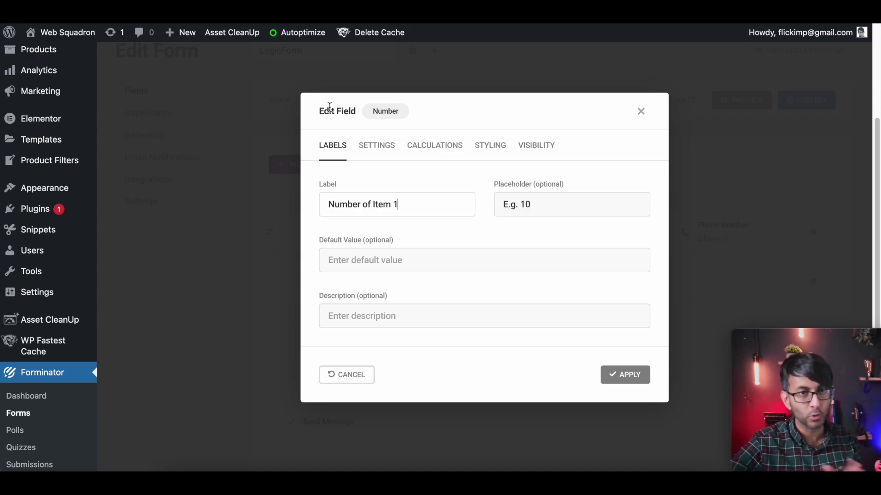
drag(552, 200, 477, 202)
key(BackSpace)
text(0)
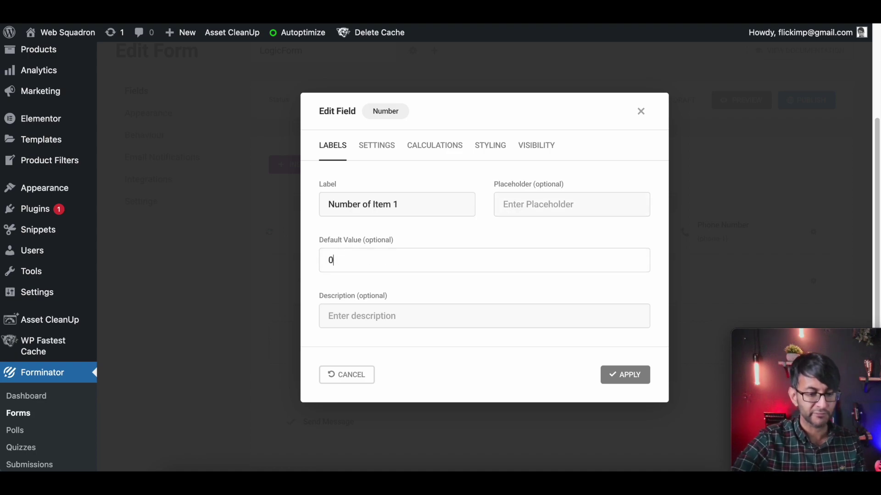
Try a maximum limit of 10 for the Number of Item 1 field and restore it to 150
click(382, 154)
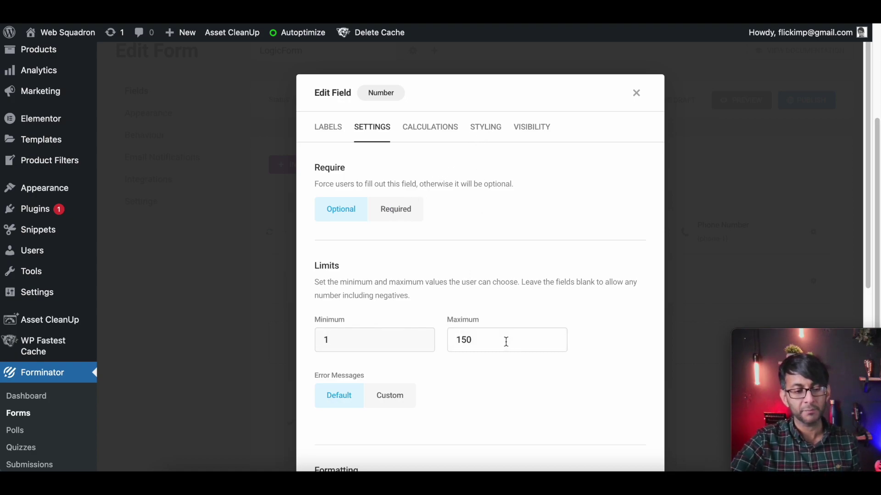
drag(497, 339, 417, 339)
text(10)
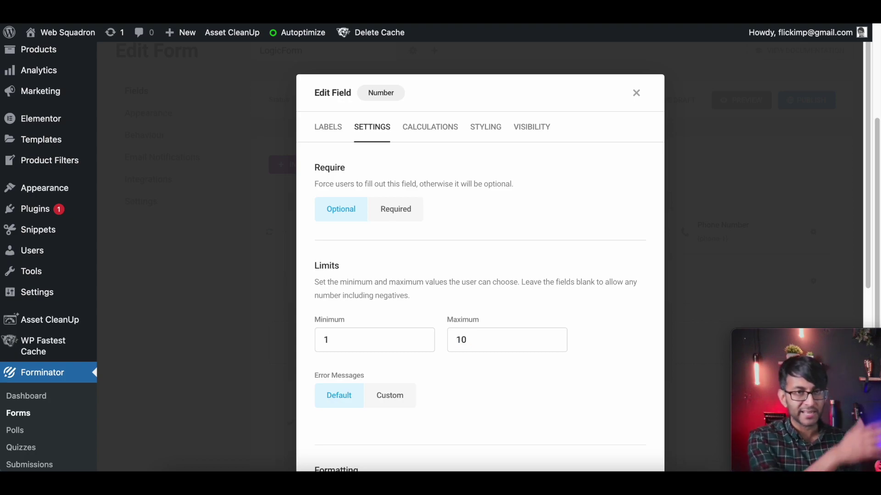
key(BackSpace)
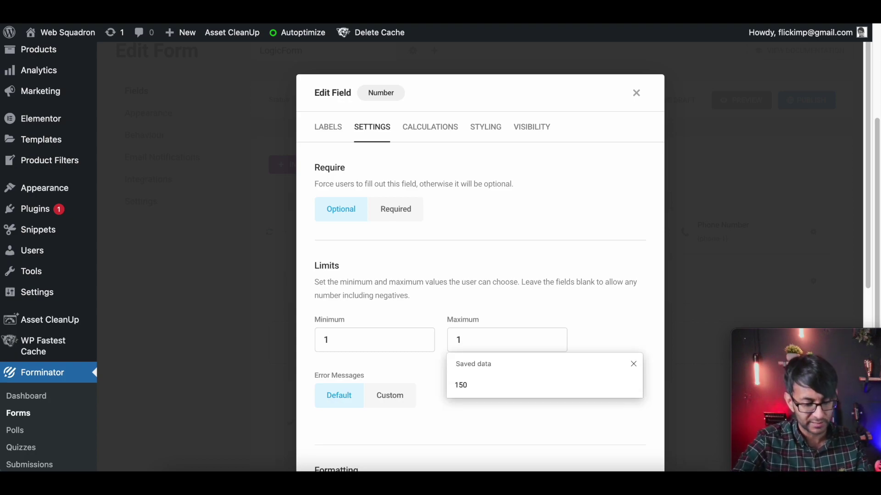
text(50)
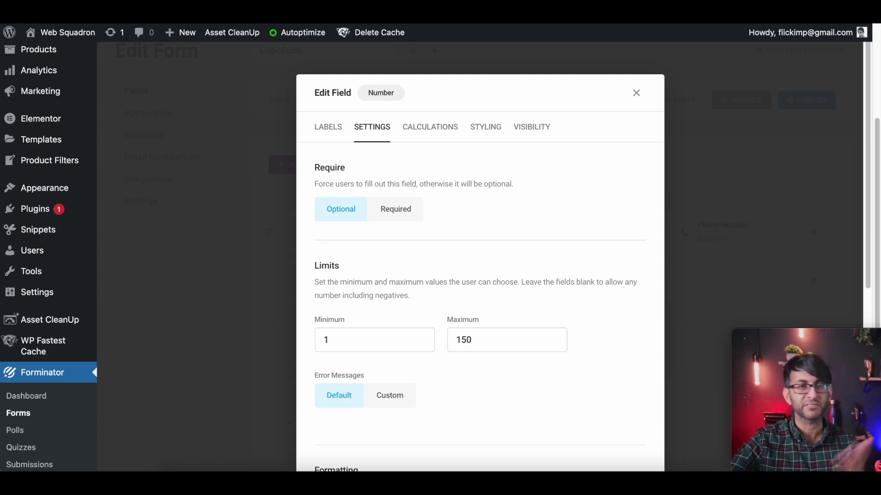
Review the calculation, styling and visibility options of the Number of Item 1 field and apply the field changes
click(426, 133)
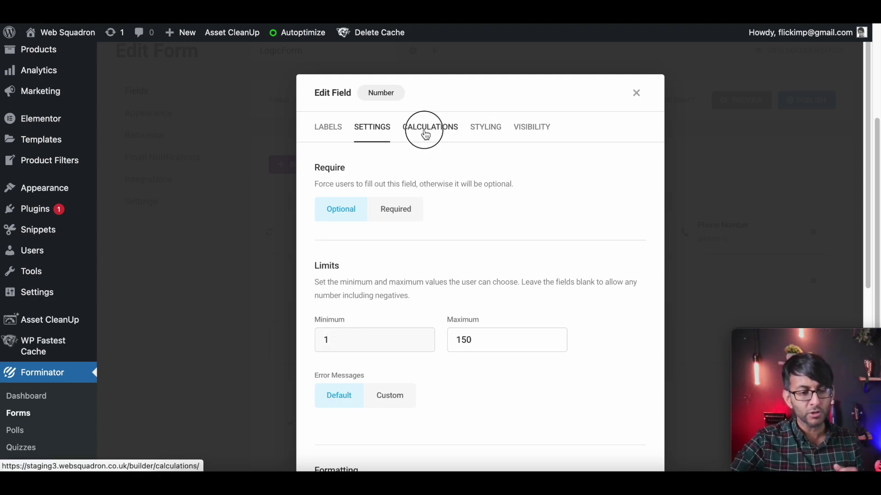
click(488, 177)
click(535, 191)
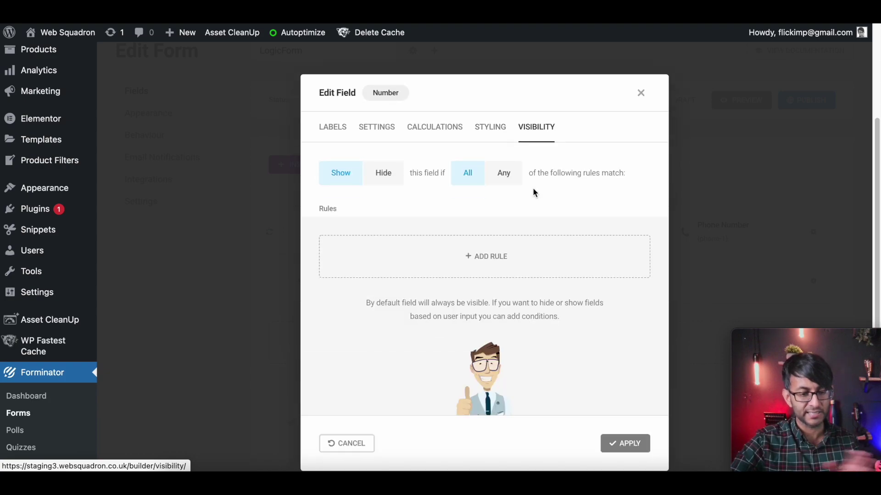
click(336, 137)
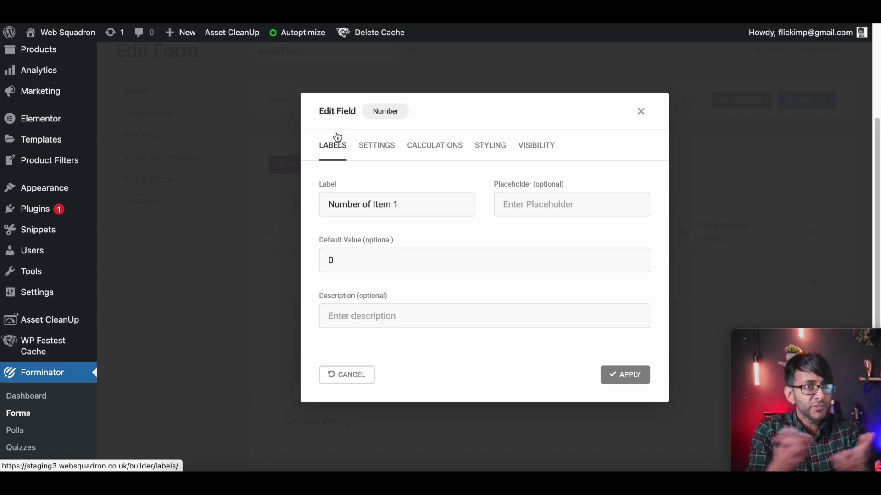
click(625, 377)
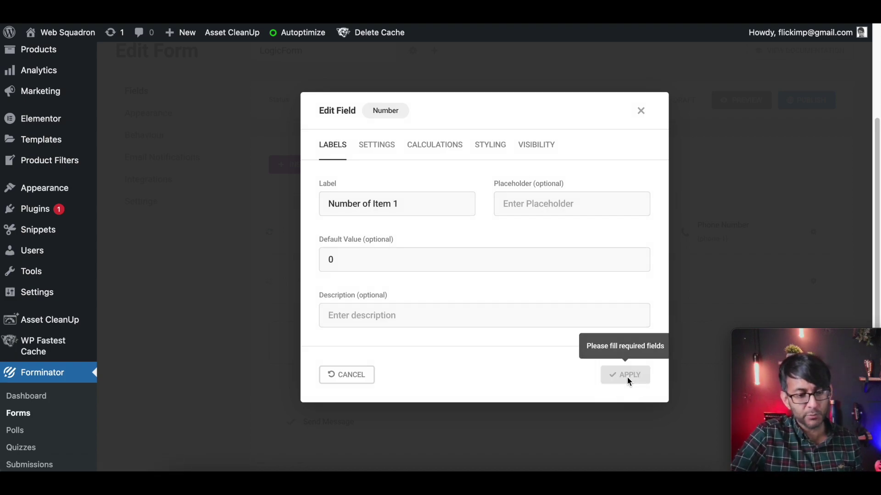
Duplicate the Number of Item 1 field twice to get three number fields
scroll(650, 289, down, 2)
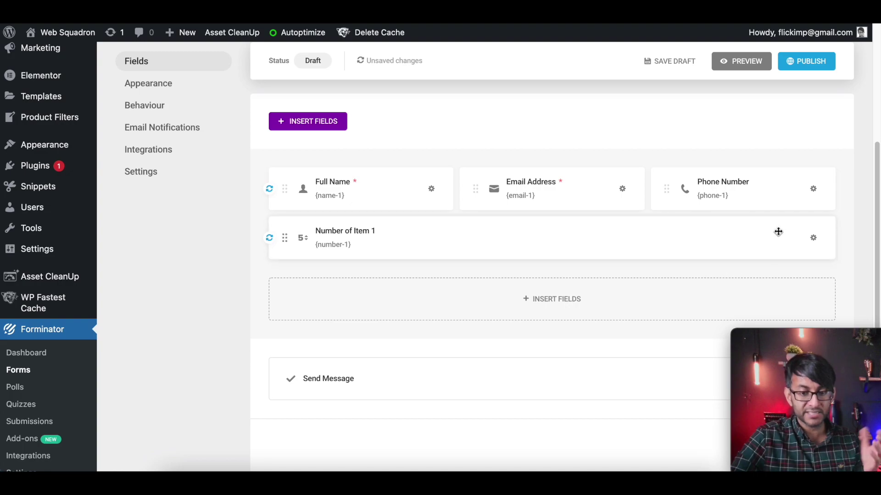
click(812, 242)
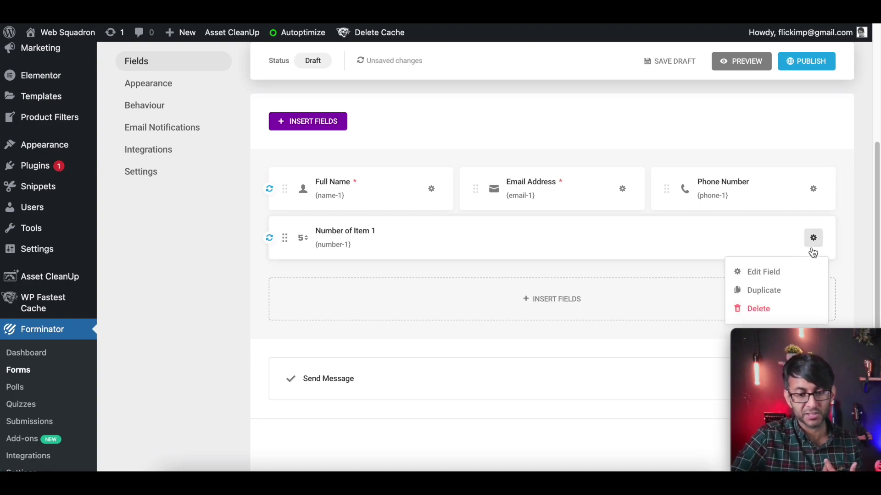
click(771, 298)
click(814, 288)
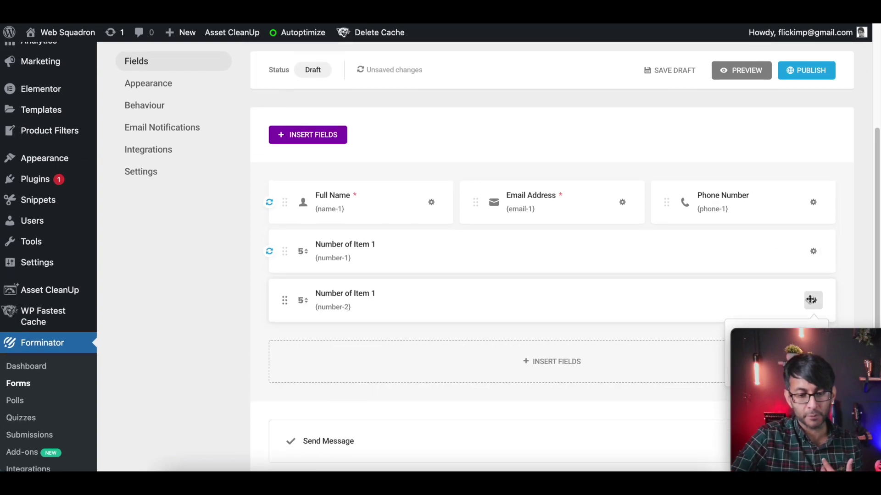
scroll(789, 308, down, 5)
click(778, 206)
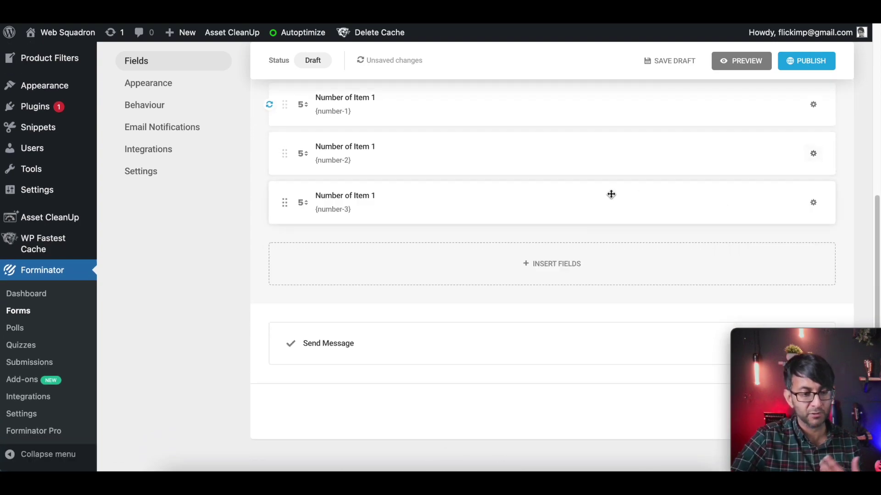
Relabel the second number field as "Number of Item 2" and apply the change
scroll(428, 219, up, 1)
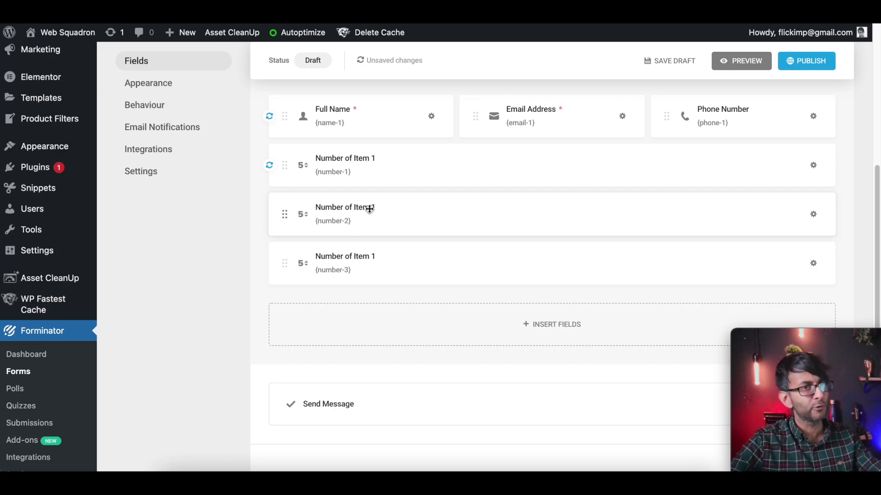
click(369, 208)
click(408, 202)
key(BackSpace)
text(2)
click(626, 377)
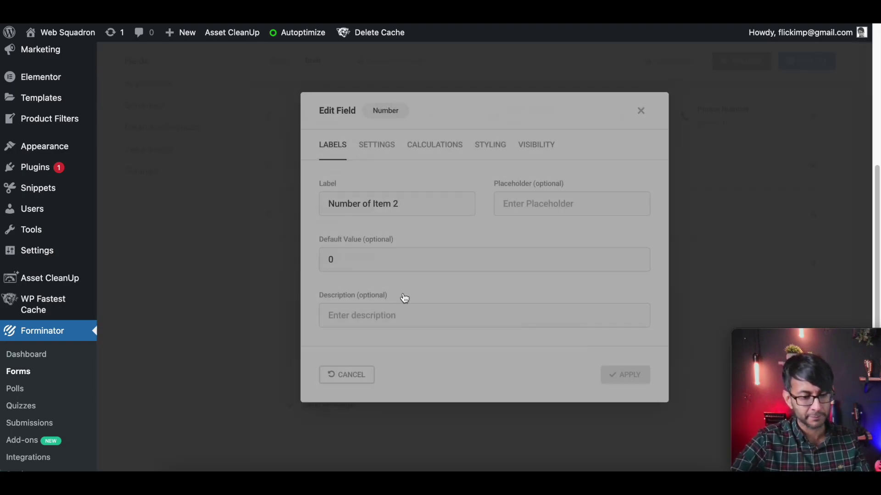
Relabel the third number field as "Number of Item 3" and apply the change
click(371, 258)
key(BackSpace)
text(3)
click(620, 373)
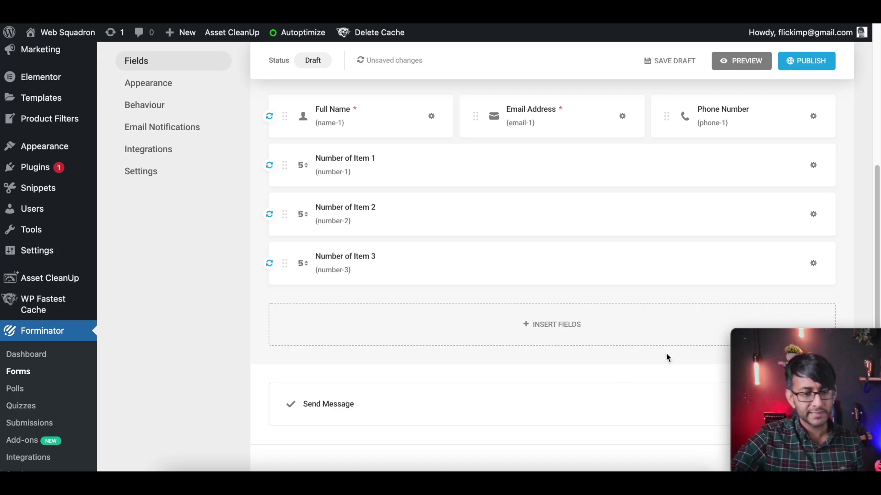
Insert a Calculations field below the three number fields
click(548, 323)
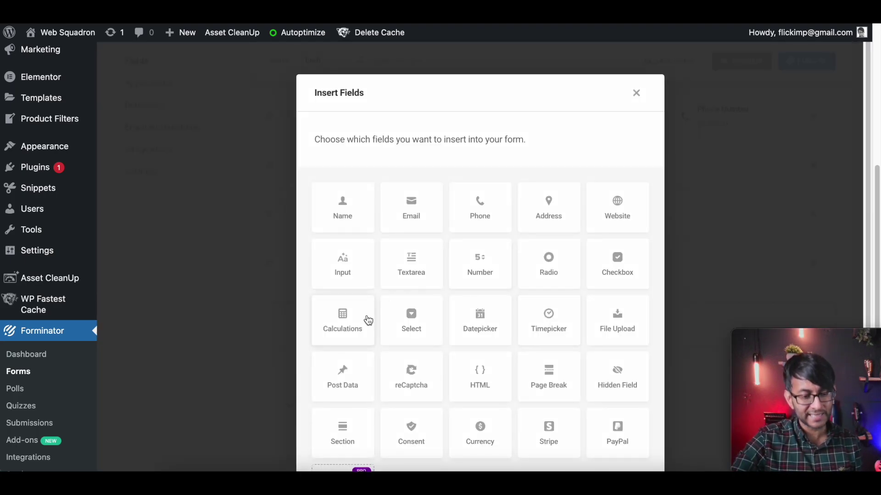
click(340, 337)
scroll(610, 385, down, 4)
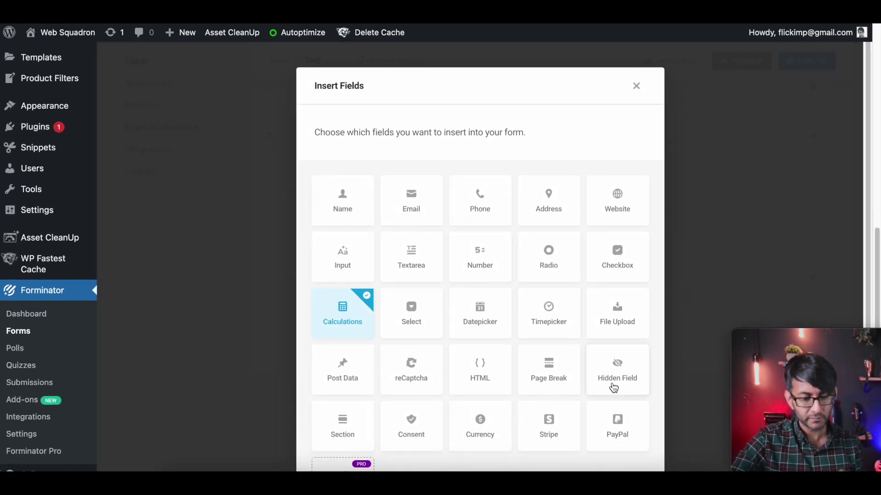
click(610, 444)
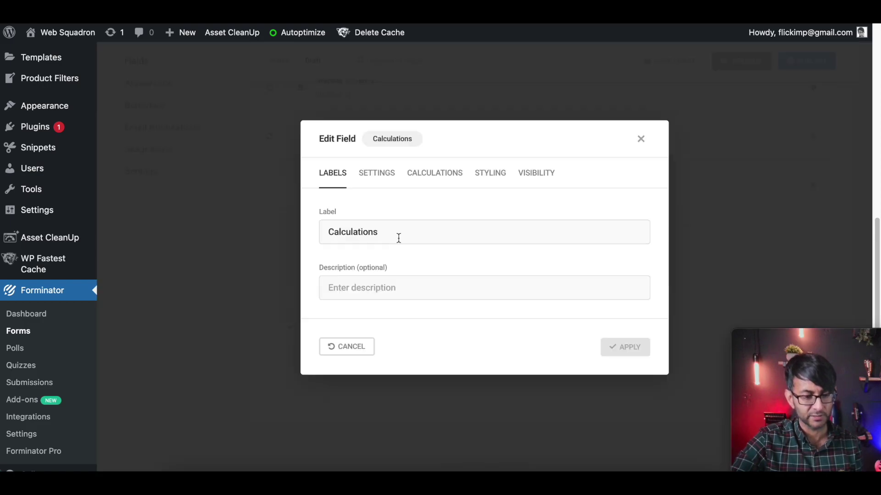
Label the calculations field "Total Items" and set its field type to Hidden
drag(380, 233, 304, 229)
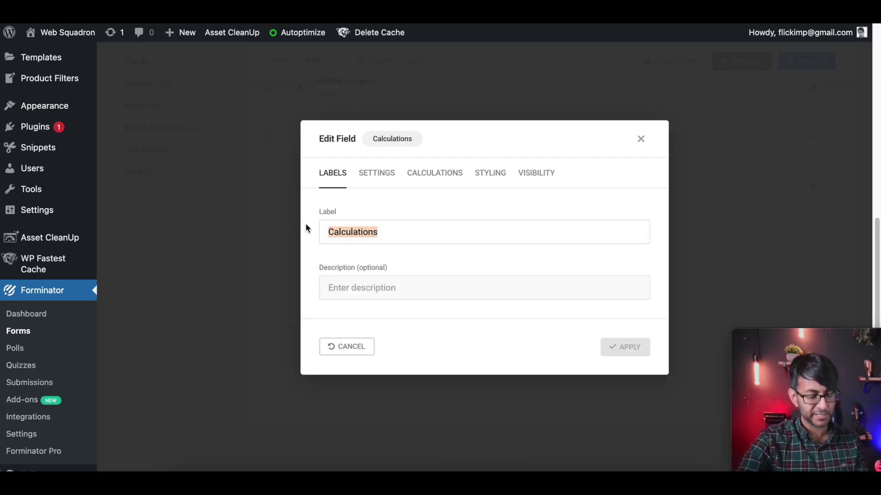
text(Total Itw)
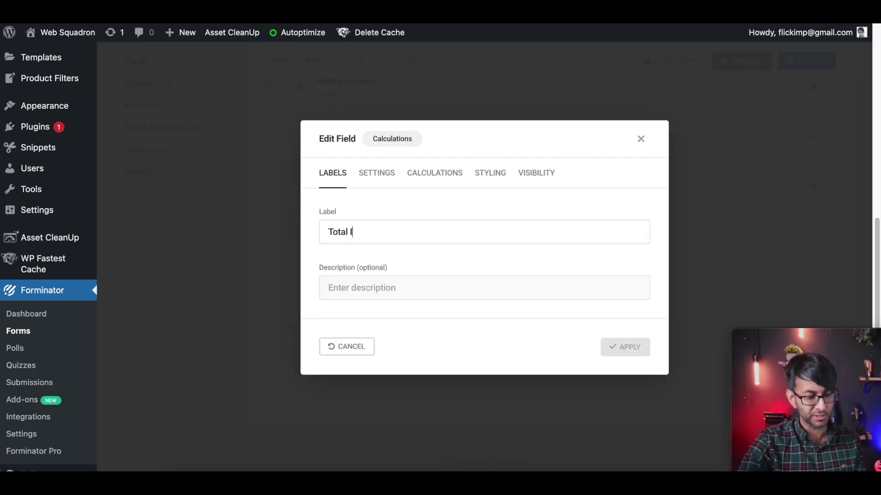
key(BackSpace)
text(em)
key(BackSpace)
key(BackSpace)
key(BackSpace)
text(tems)
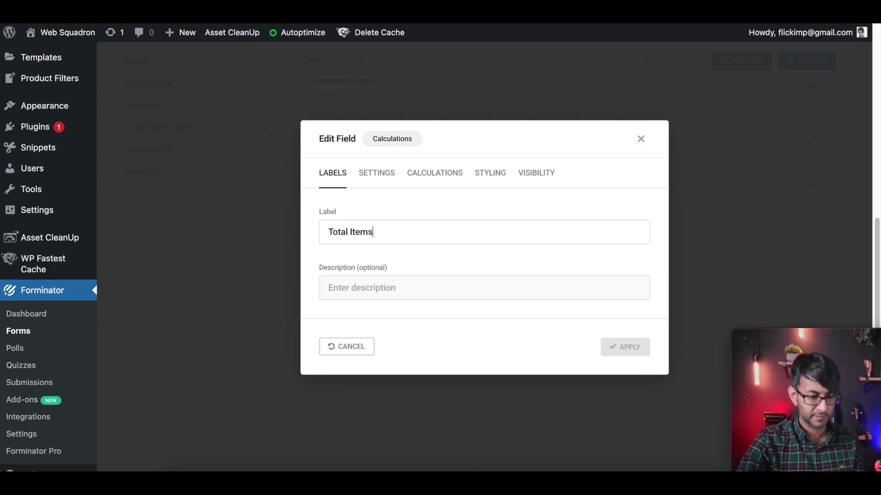
click(383, 173)
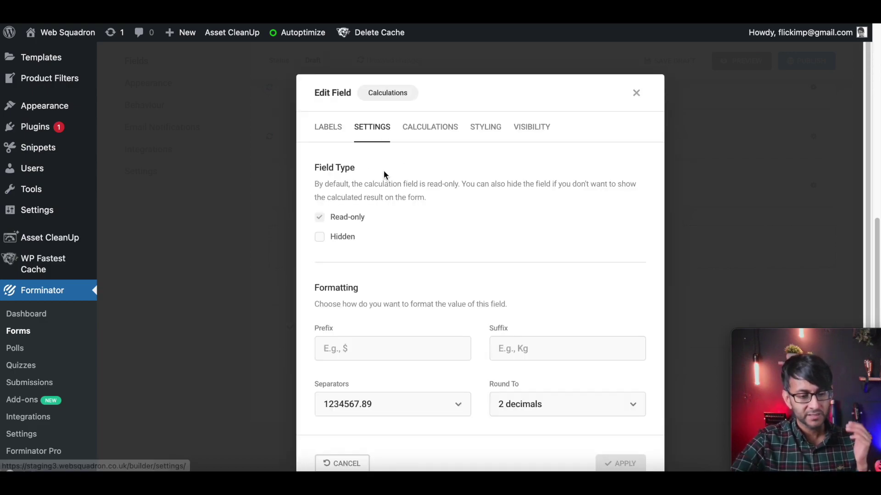
click(321, 239)
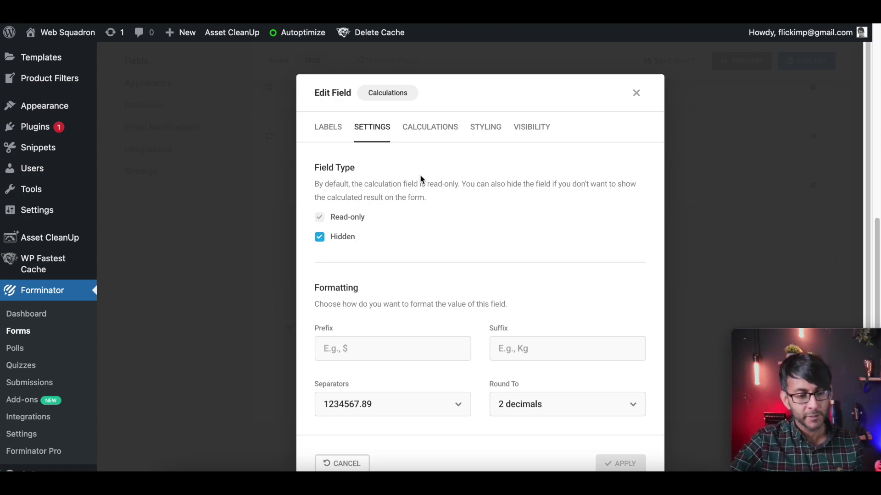
Build the calculation formula {number-1}+{number-2}+{number-3} from the three item number fields
click(430, 127)
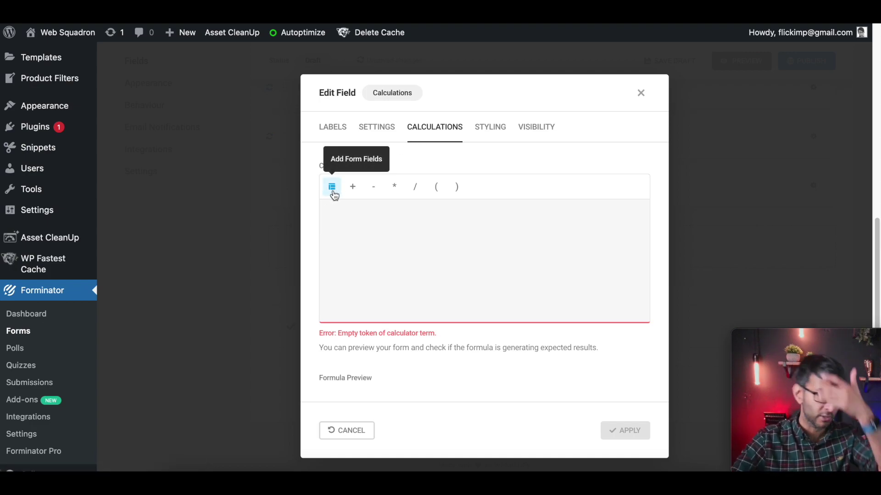
click(333, 190)
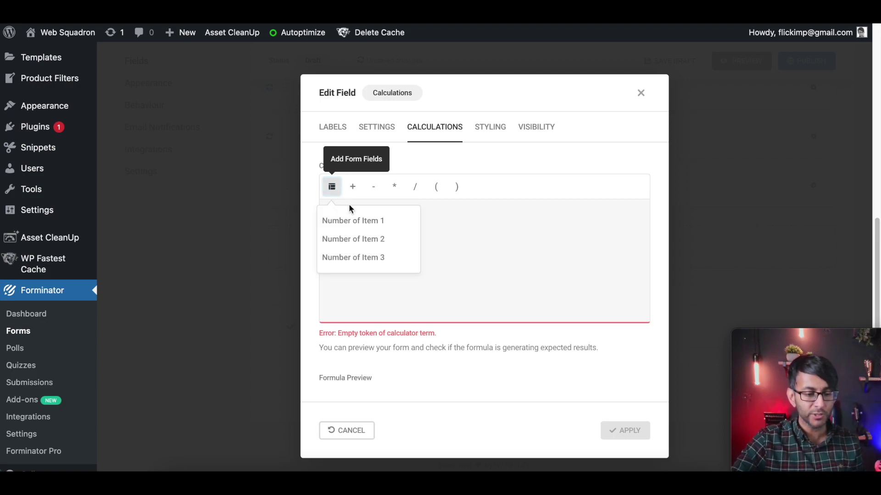
click(394, 222)
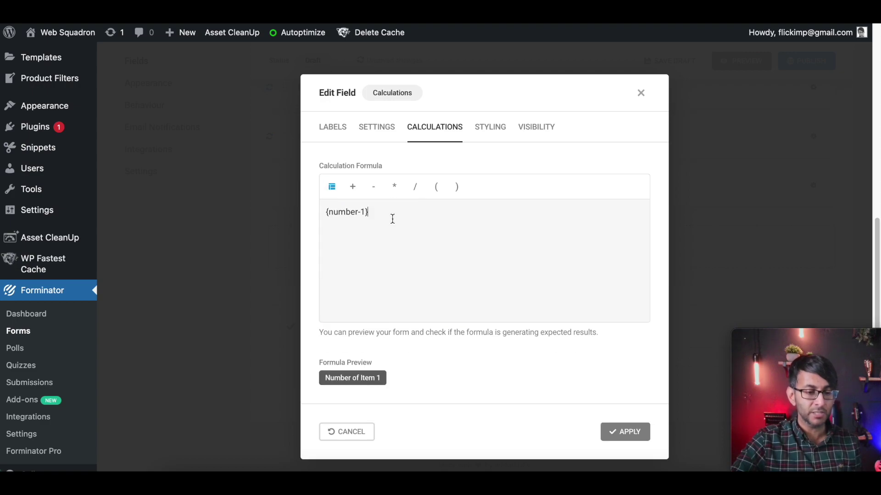
text(+)
click(332, 187)
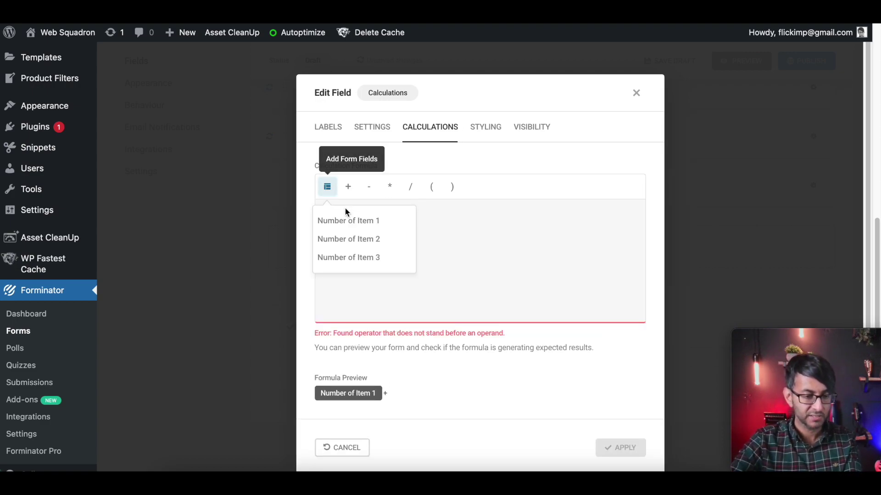
click(353, 239)
text(+)
click(327, 187)
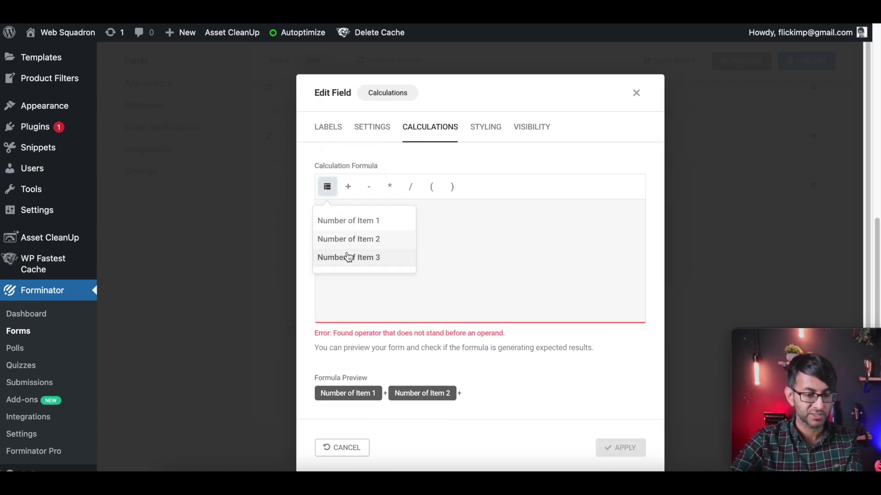
click(349, 256)
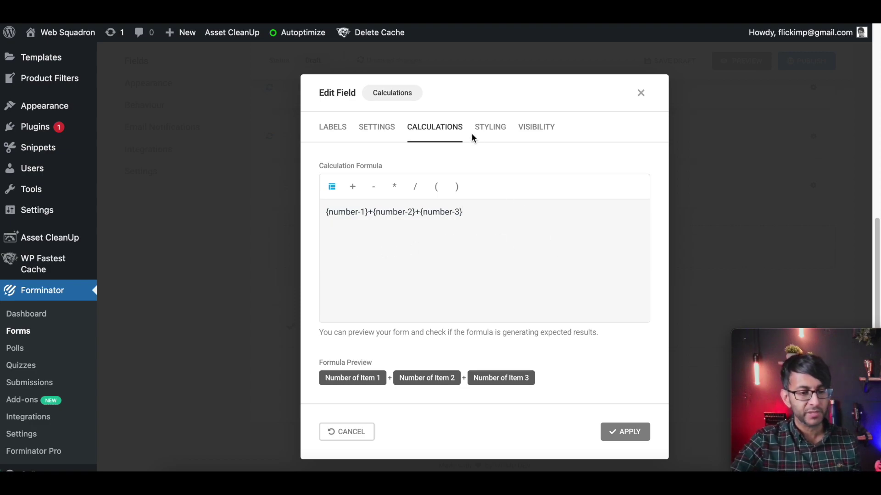
Review the label, field type and formula of the Total Items calculation and apply the field changes
click(333, 131)
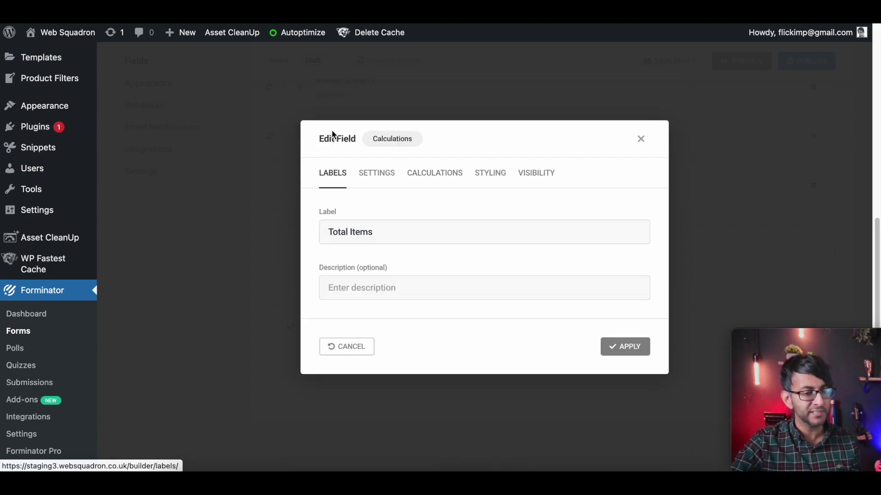
click(376, 176)
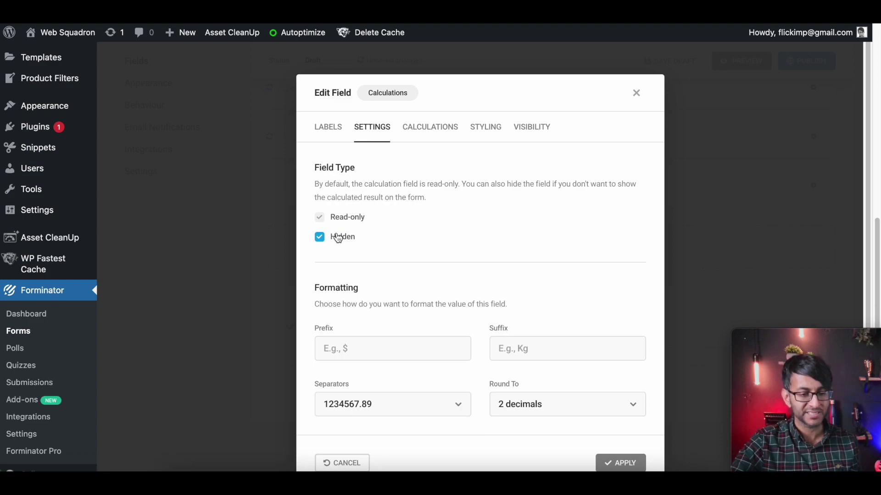
click(429, 134)
scroll(593, 331, down, 2)
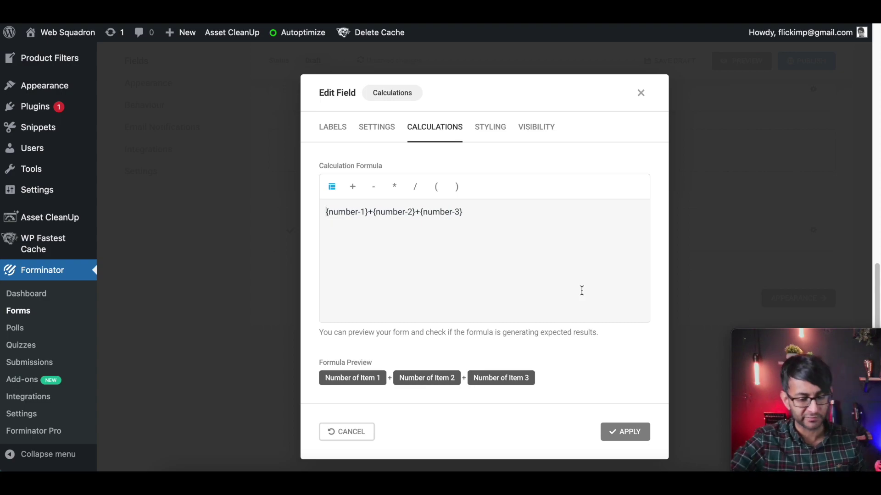
click(640, 438)
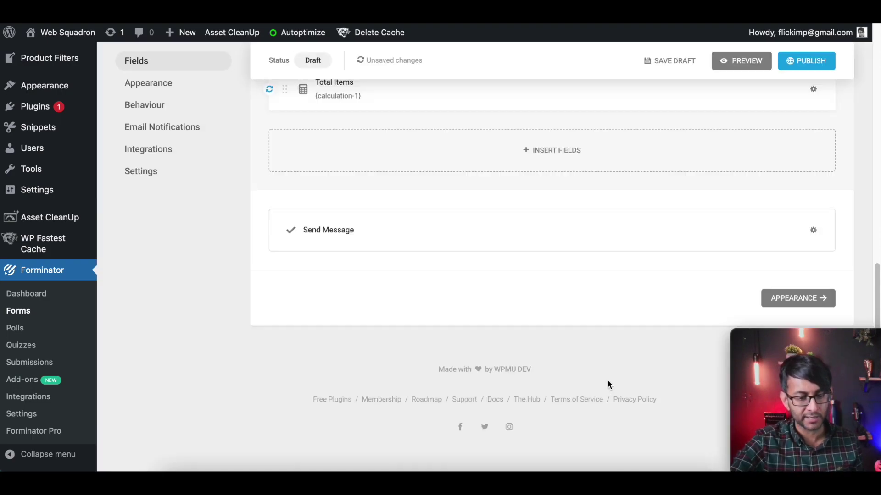
Duplicate the Total Items calculation field
scroll(605, 222, up, 4)
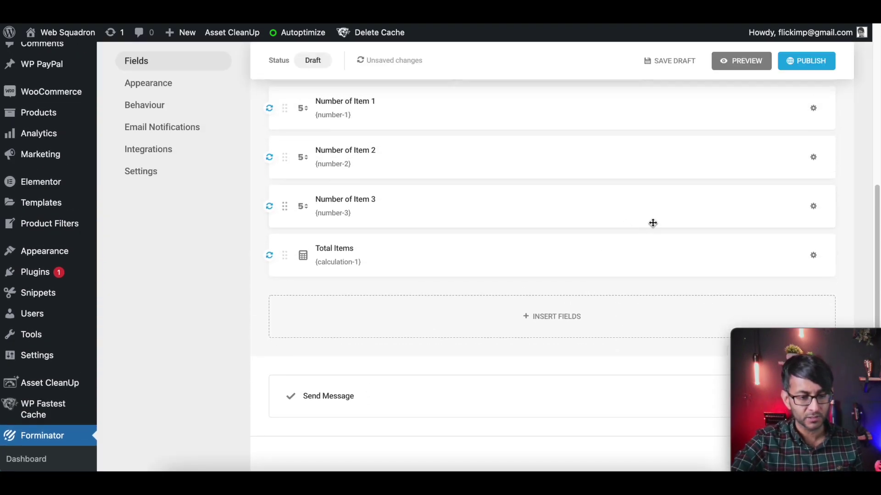
click(813, 254)
click(764, 305)
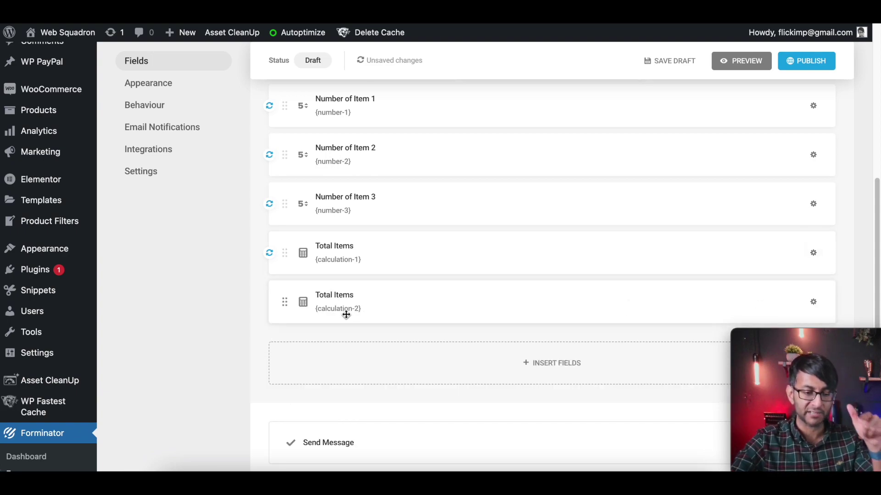
Change the label of the duplicated calculation field to "Total Cost"
click(339, 305)
key(BackSpace)
key(BackSpace)
key(BackSpace)
key(BackSpace)
key(BackSpace)
key(BackSpace)
key(BackSpace)
key(BackSpace)
key(BackSpace)
key(BackSpace)
key(BackSpace)
text(Sub)
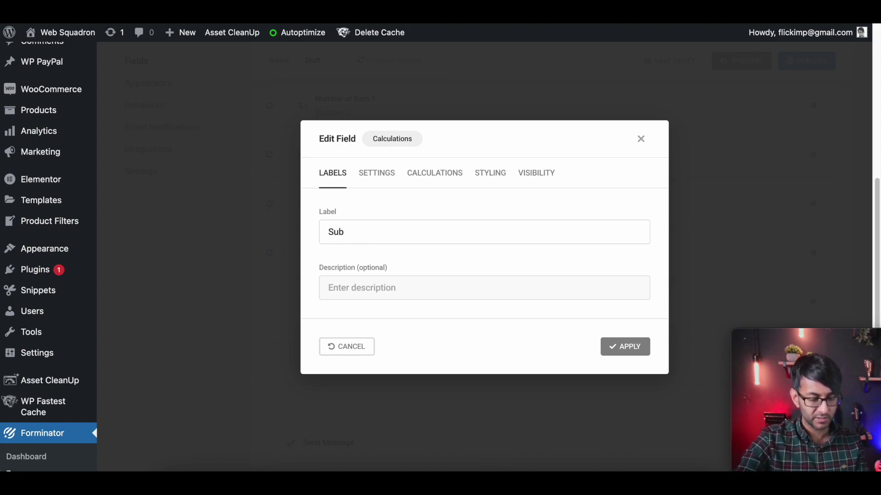
key(BackSpace)
key(BackSpace)
key(BackSpace)
text(Tot)
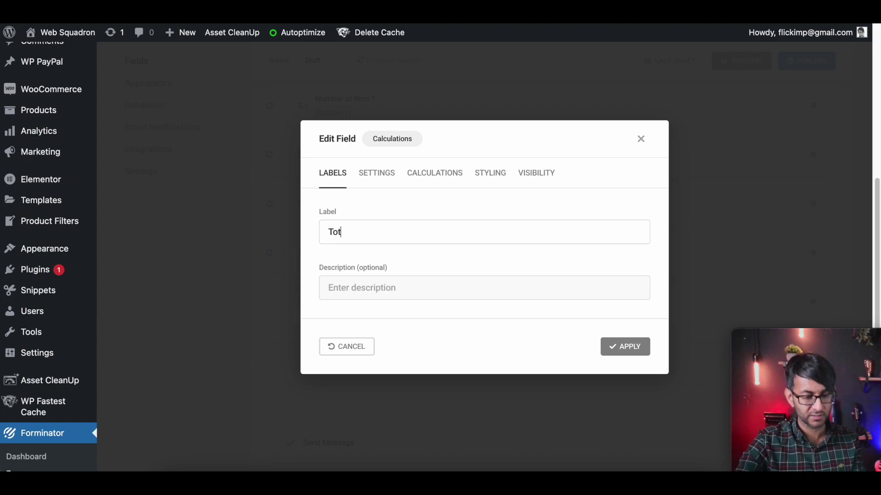
text(al Cost)
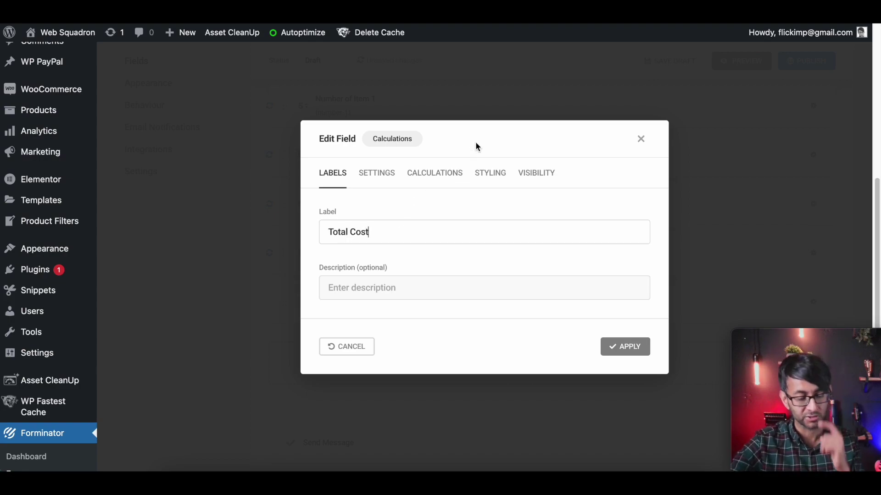
Turn off the Hidden field type for Total Cost, check its calculation formula and apply the field changes
click(374, 175)
click(339, 243)
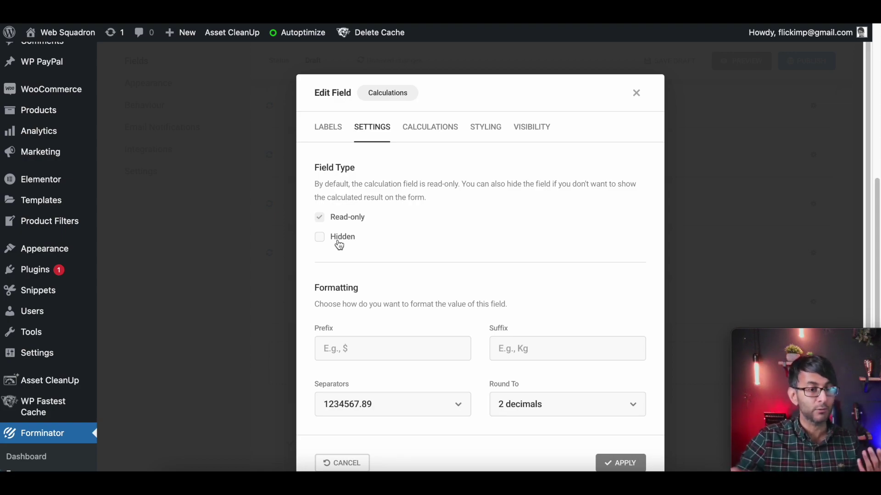
click(429, 133)
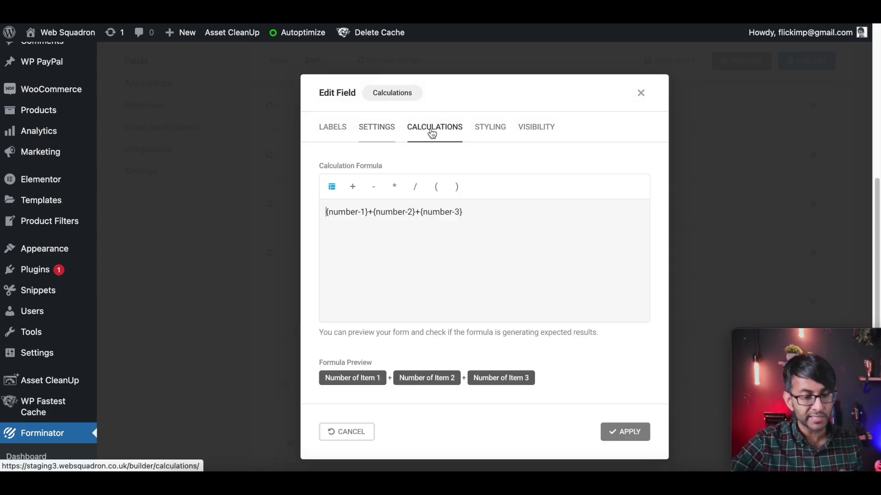
click(366, 211)
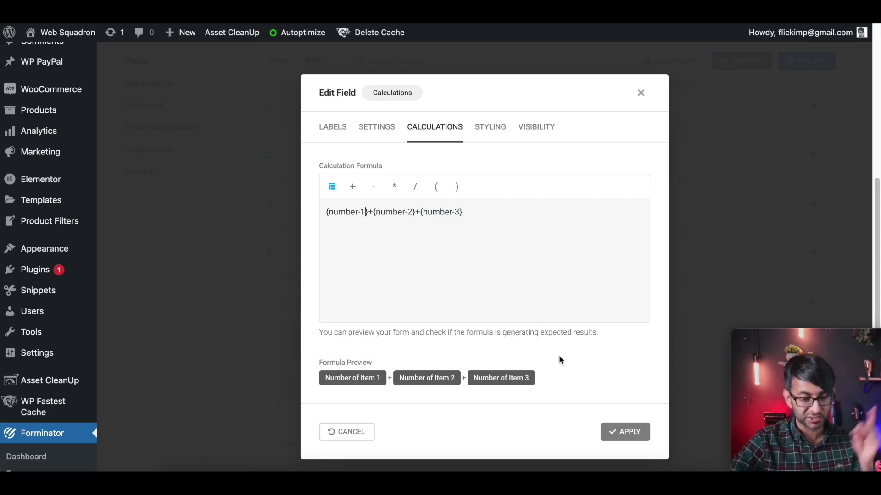
click(622, 431)
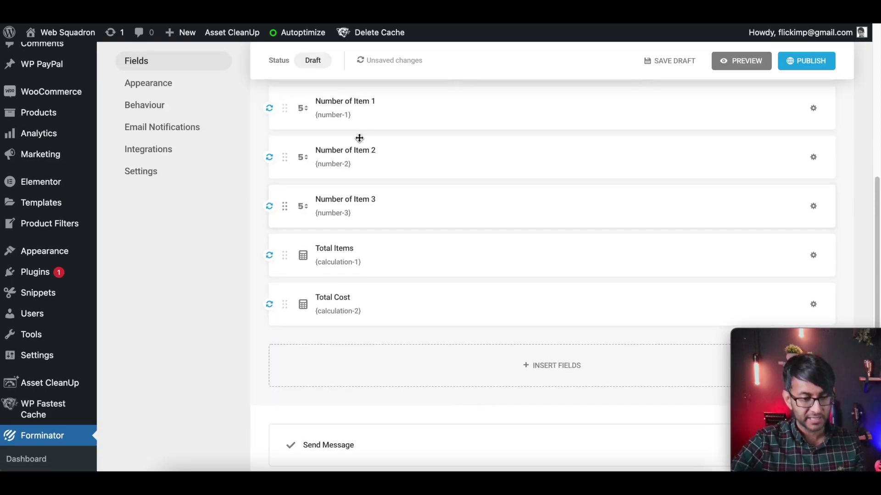
Append the price "(£10.00)" to the Number of Item 1 label, copy that price text and apply the change
click(363, 102)
click(417, 206)
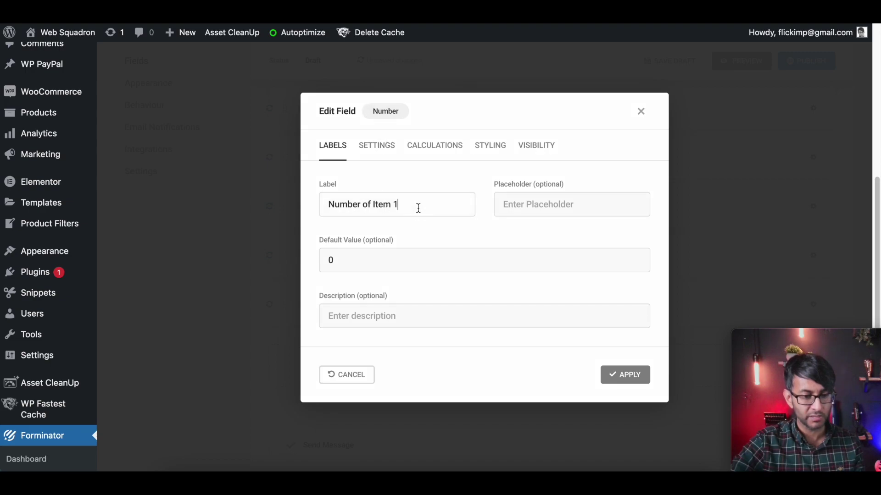
text((£10.00)
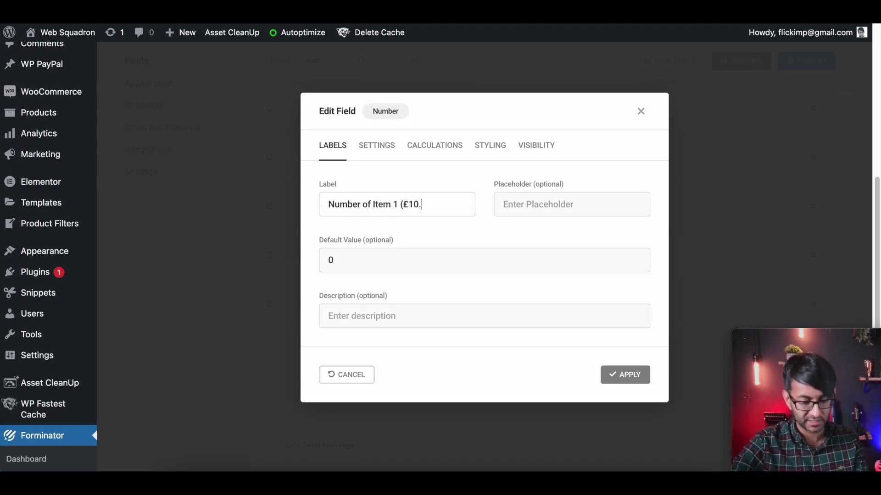
key(shift+Left)
key(shift+Left)
key(shift+Left)
key(shift+Left)
key(shift+Left)
key(shift+Left)
key(shift+Left)
key(shift+Left)
key(ctrl+c)
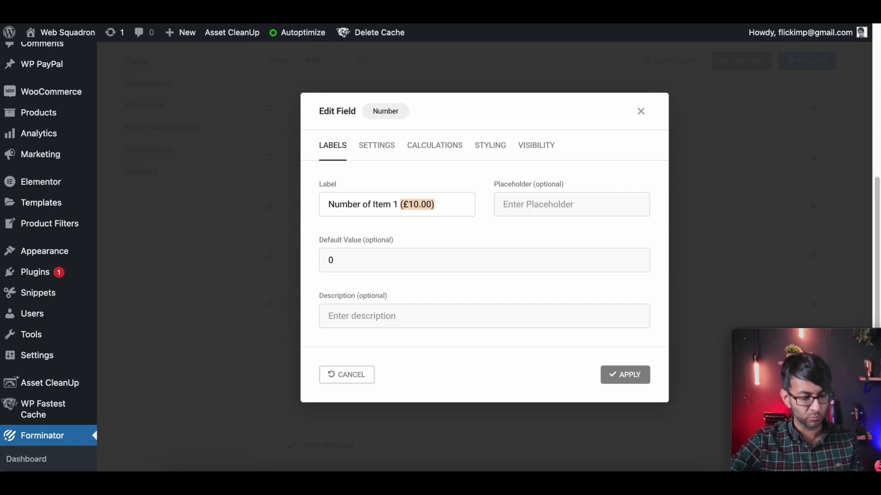
click(640, 378)
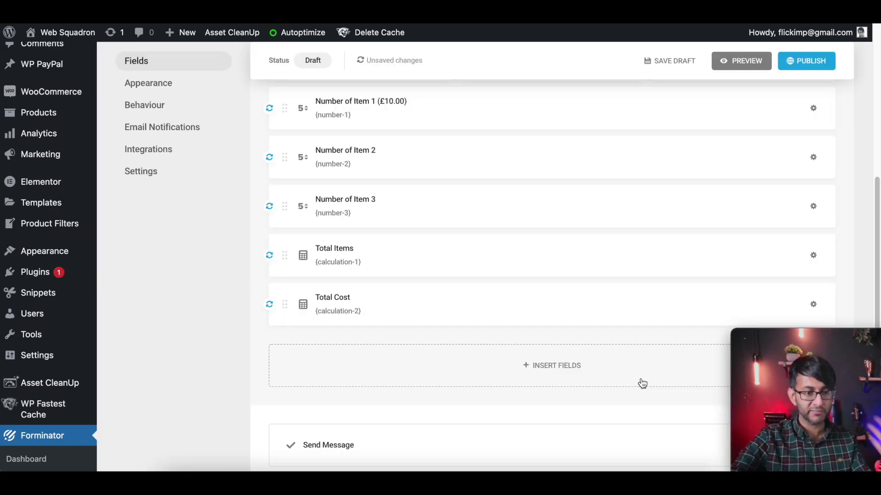
Add the copied price "(£10.00)" to the labels of Number of Item 2 and Number of Item 3, applying each change
click(374, 175)
click(415, 202)
key(ctrl+v)
click(632, 372)
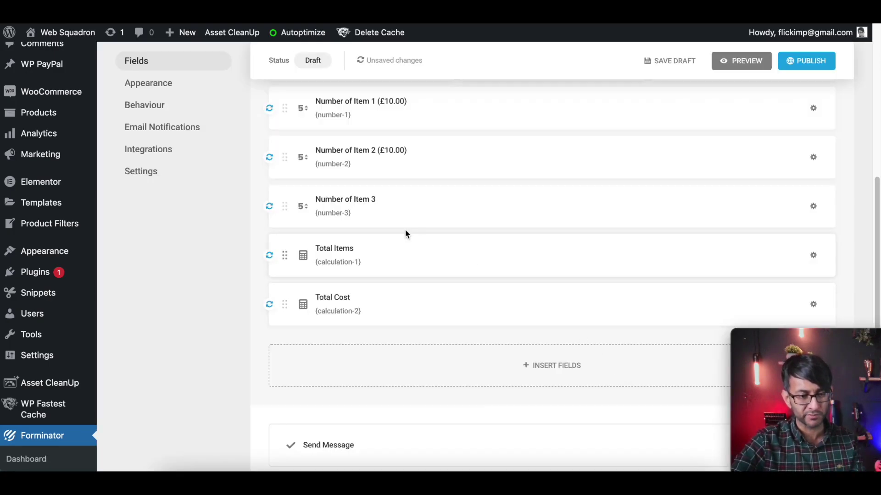
click(363, 201)
click(414, 206)
key(ctrl+v)
click(626, 373)
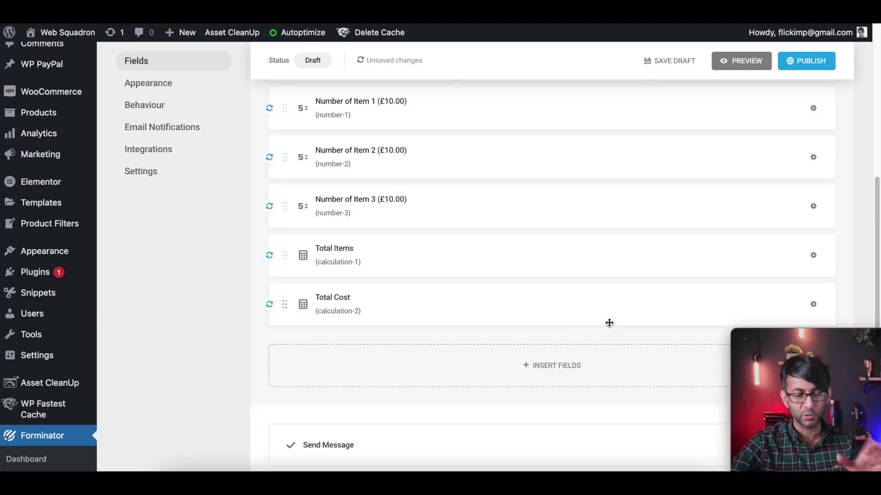
Add a *10 multiplier to each of the three item number terms in the Total Cost calculation formula
click(336, 298)
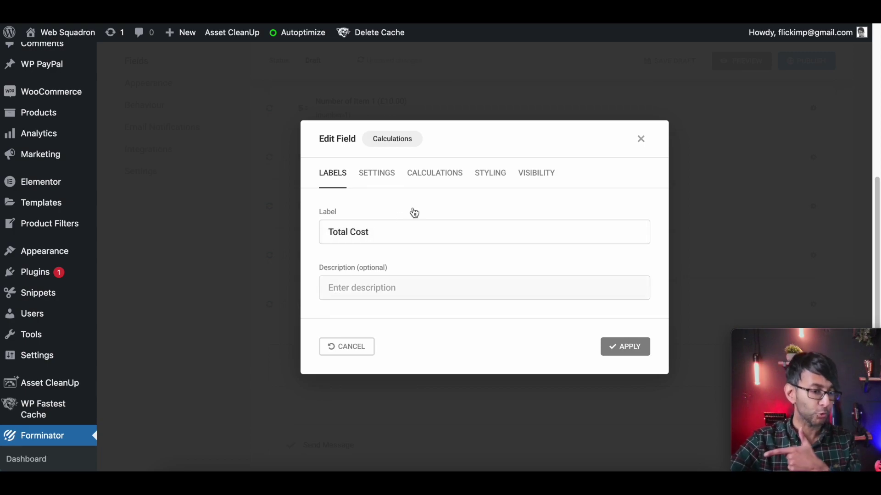
click(378, 174)
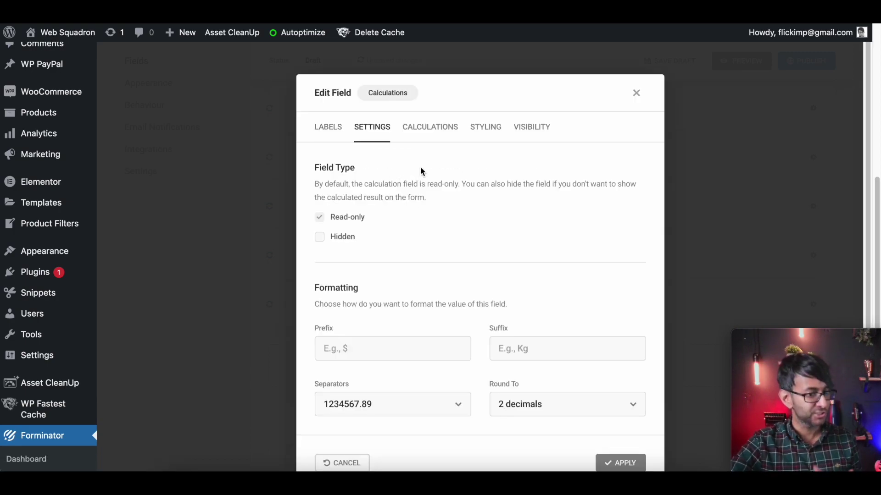
click(434, 125)
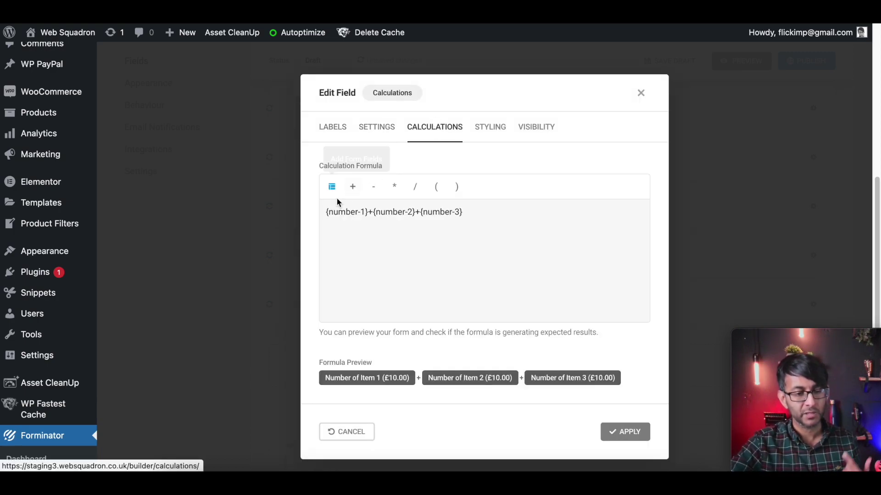
click(367, 212)
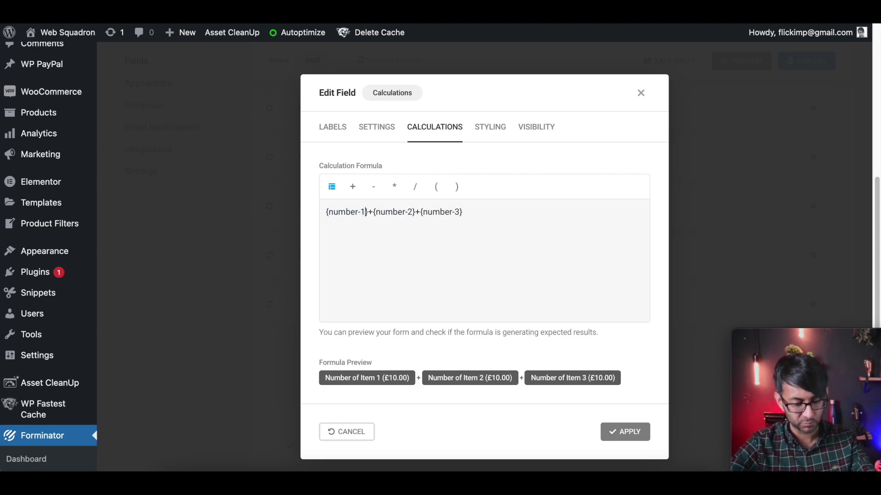
text(*10)
click(423, 212)
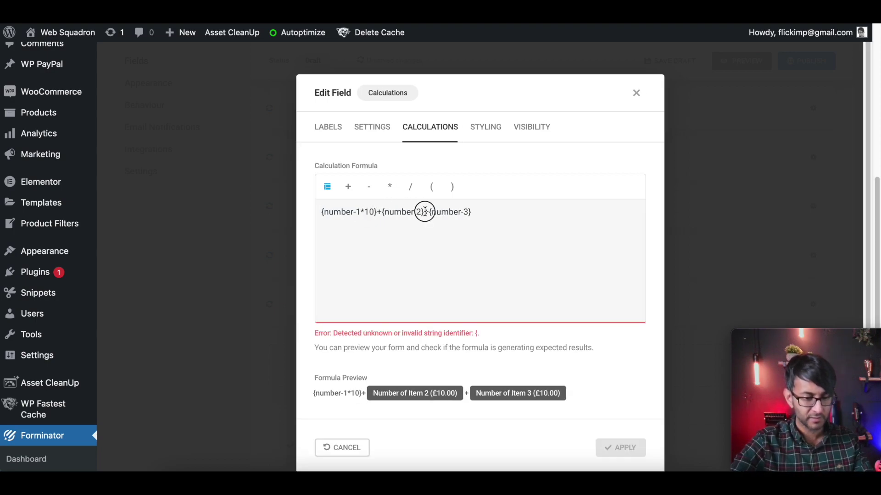
text(*10)
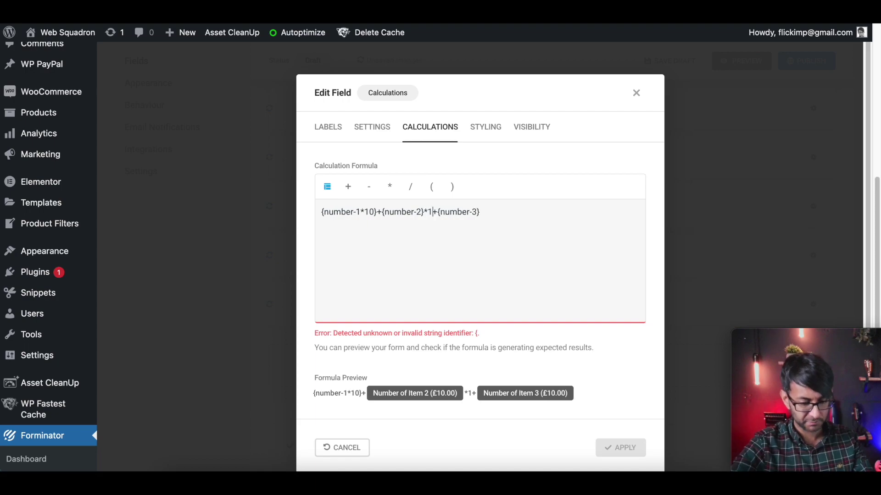
text(*10)
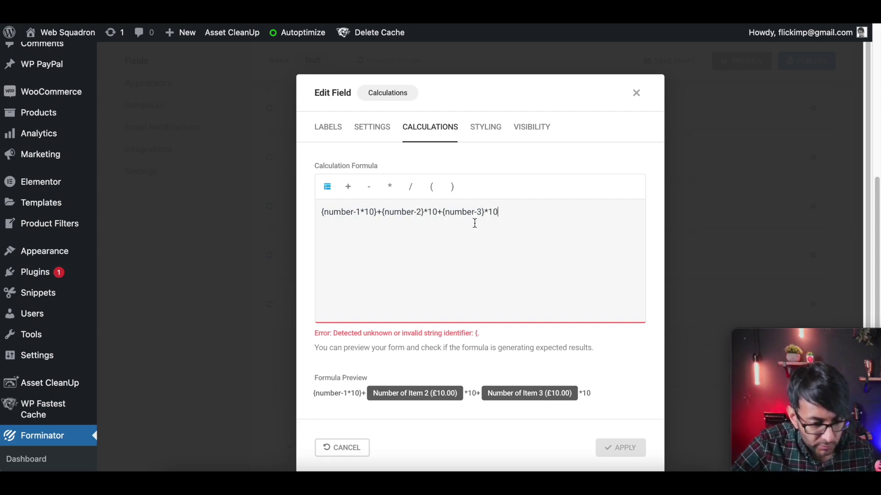
Replace the malformed first term of the Total Cost formula with the Number of Item 1 field multiplied by 10, {number-1}*10
click(376, 214)
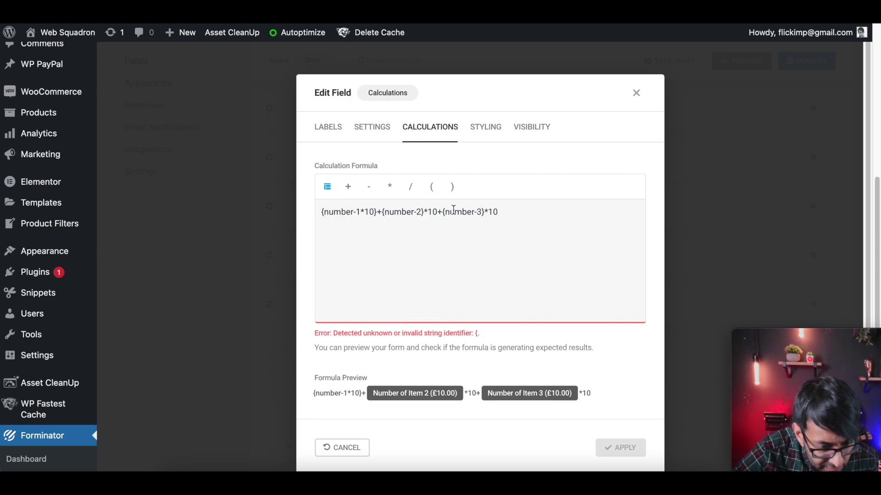
key(BackSpace)
key(BackSpace)
key(BackSpace)
key(BackSpace)
key(BackSpace)
key(BackSpace)
key(BackSpace)
key(BackSpace)
key(BackSpace)
key(BackSpace)
key(BackSpace)
key(BackSpace)
key(BackSpace)
click(327, 187)
click(337, 221)
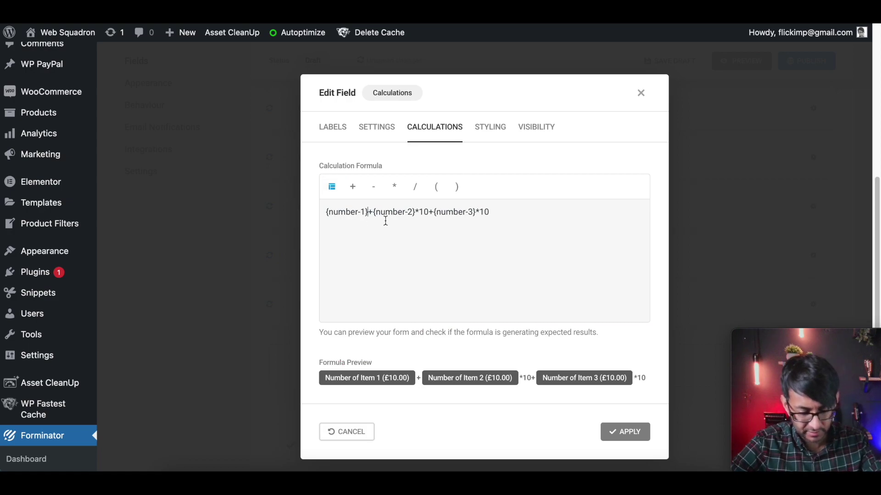
text(*10)
click(486, 232)
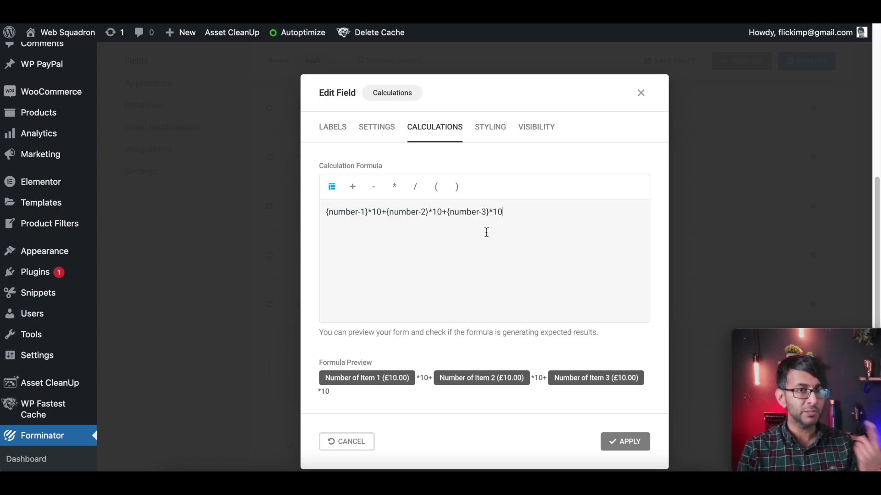
Try a multiplier of 100 on the first item in the Total Cost formula and restore it to 10
click(380, 210)
text(0)
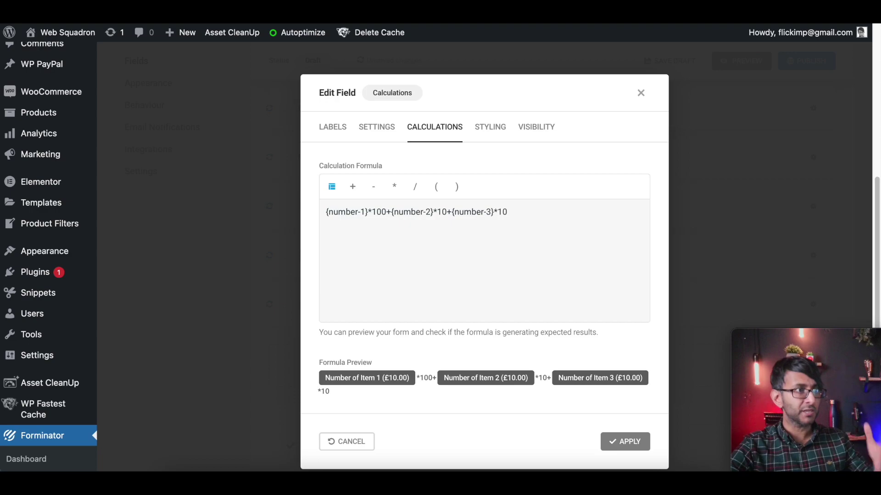
key(BackSpace)
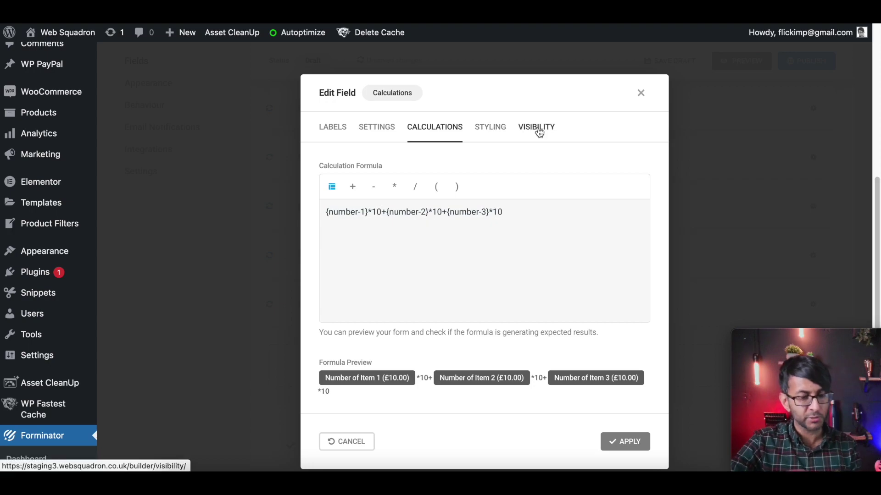
Review the label, settings and formula of the Total Cost calculation and apply the field changes
click(331, 128)
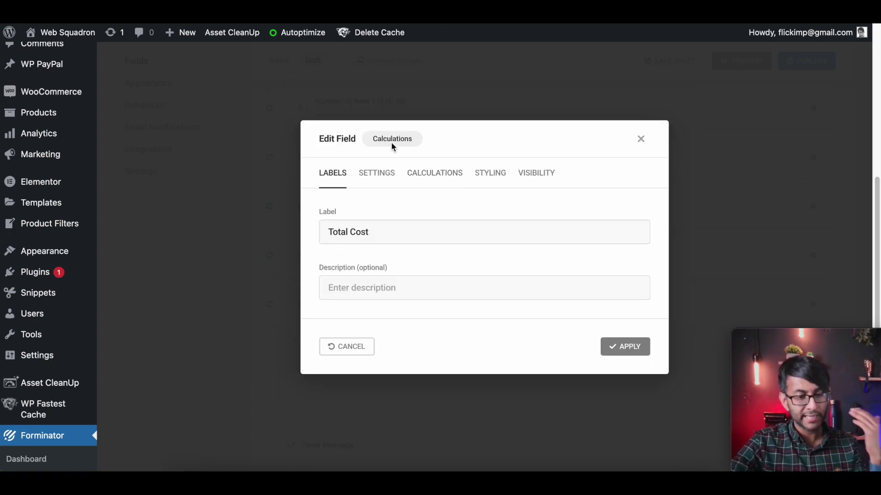
click(384, 173)
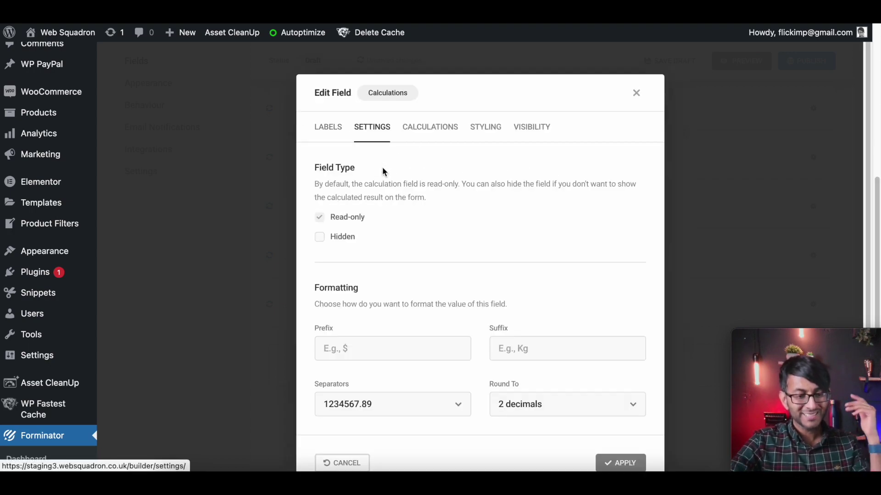
click(431, 132)
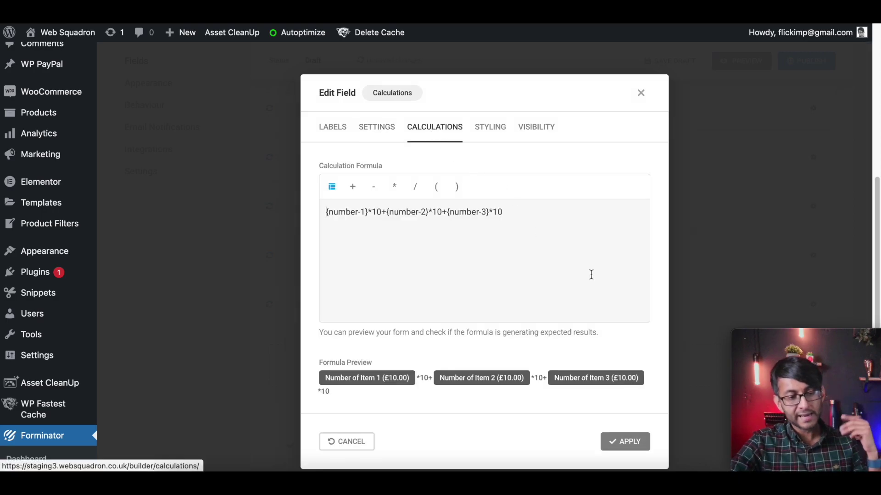
click(629, 441)
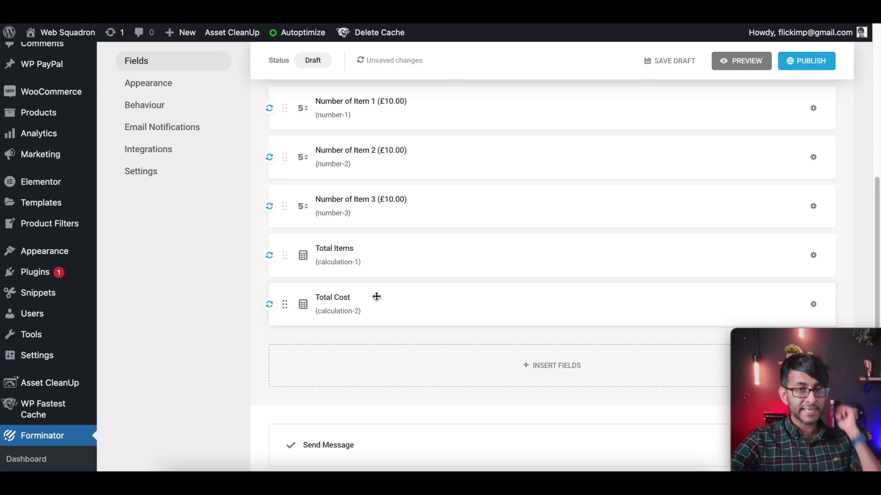
Insert another Calculations field into the form below Total Cost
click(555, 374)
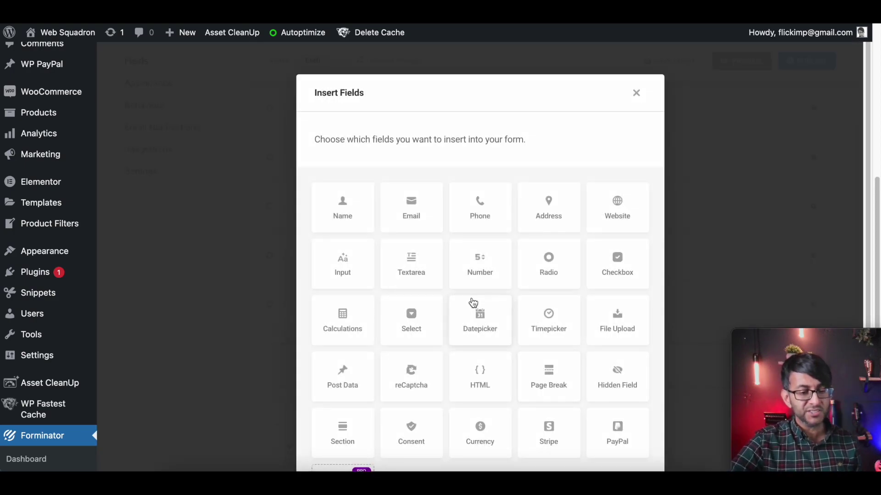
click(353, 326)
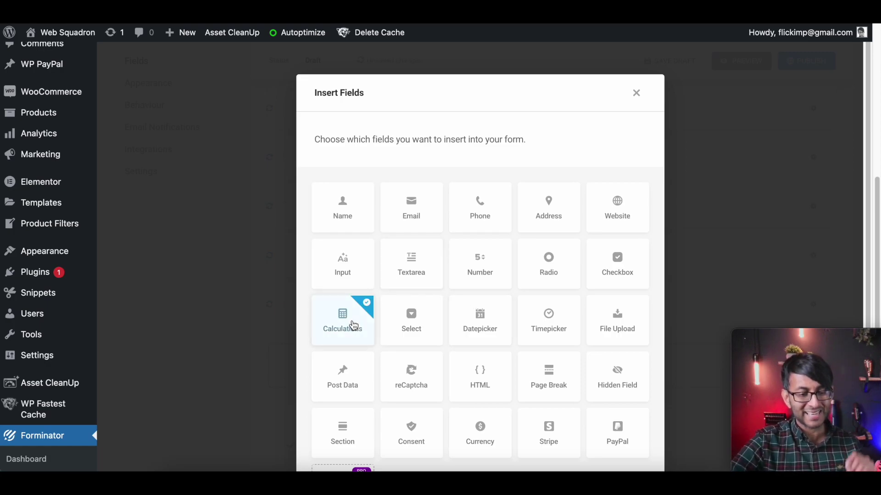
scroll(601, 376, down, 4)
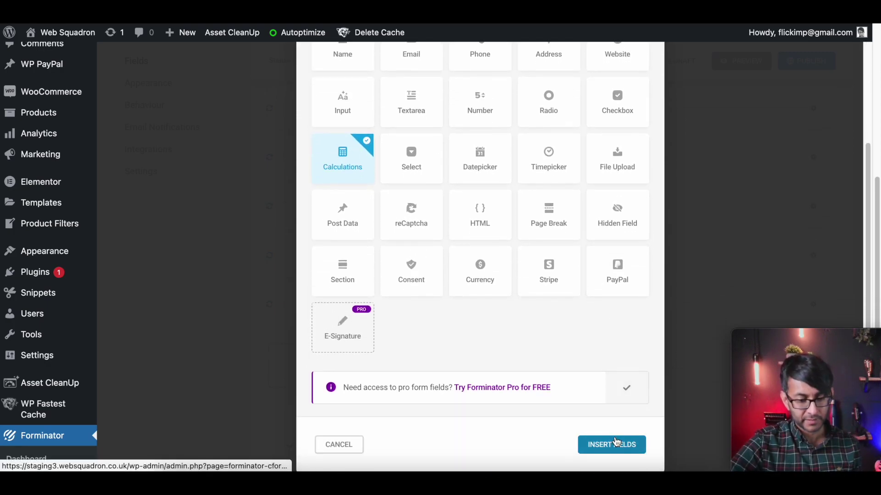
key(Return)
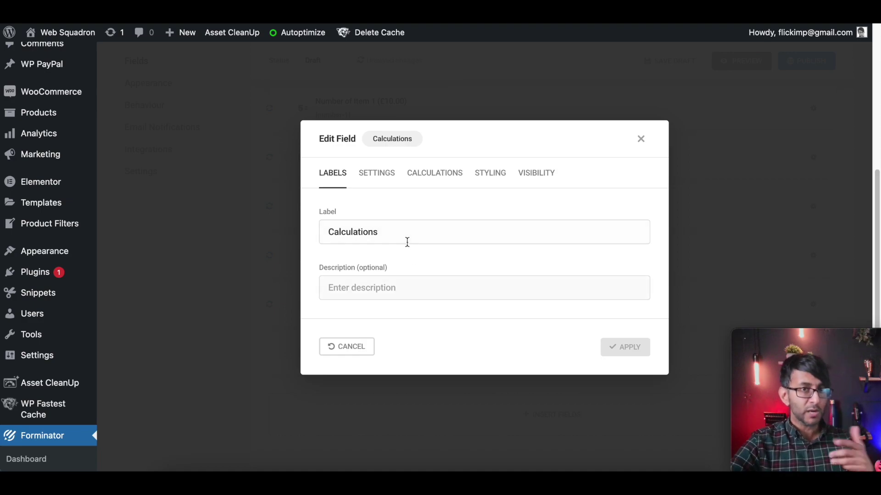
Label the new calculation field "Discount Applied for 2 Items" and open its formula settings
drag(414, 239, 285, 223)
text(Dos)
key(BackSpace)
key(BackSpace)
text(iscoun)
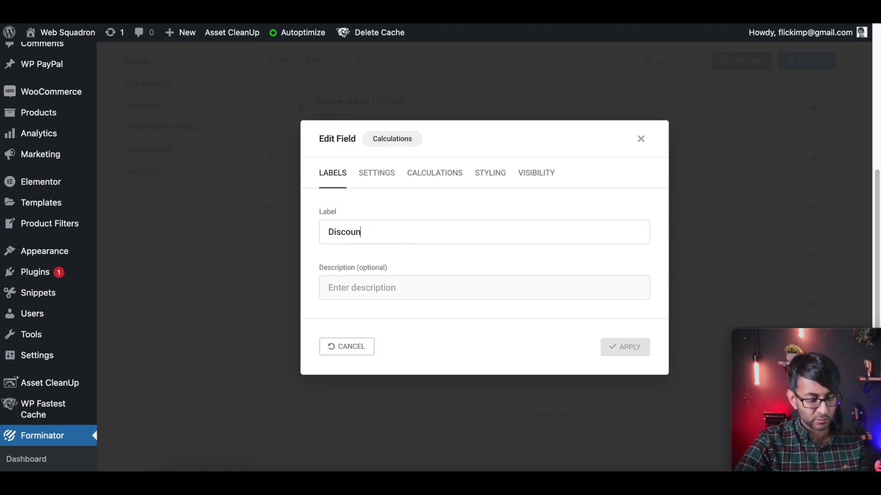
text(t Applied fort)
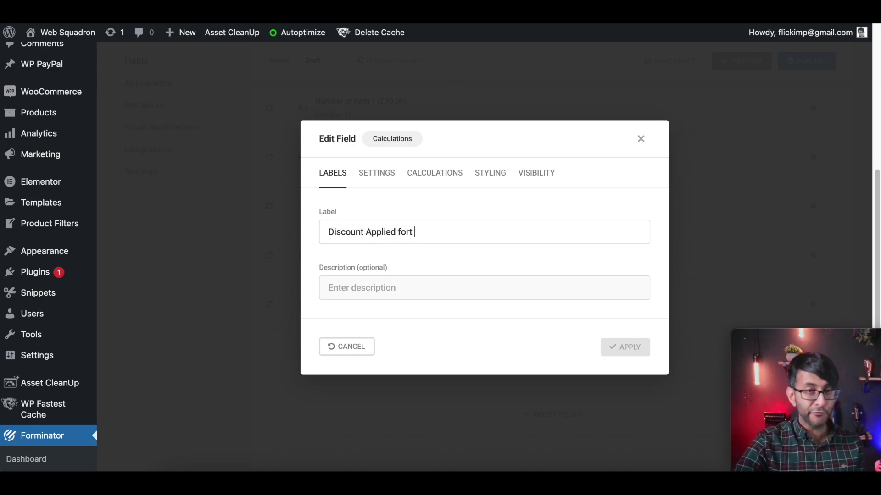
key(BackSpace)
text(m)
key(BackSpace)
key(BackSpace)
text(more than)
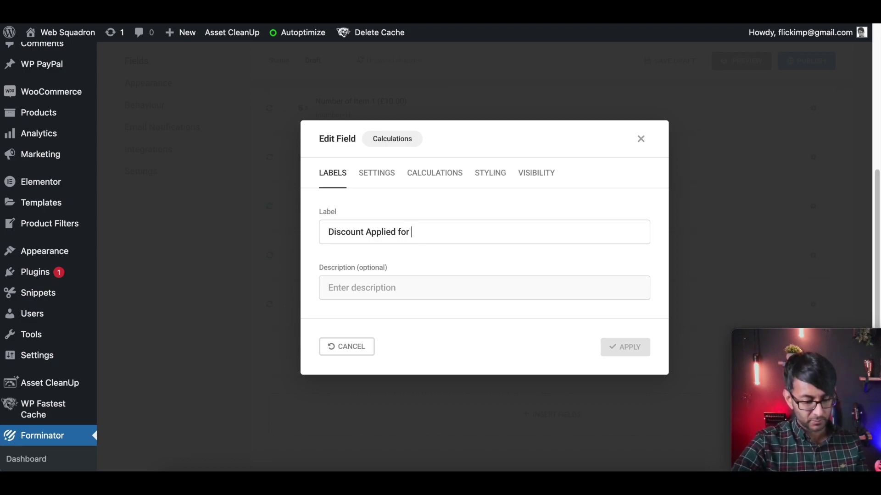
text( 5)
key(BackSpace)
text(1)
key(BackSpace)
key(BackSpace)
key(BackSpace)
key(BackSpace)
key(BackSpace)
key(BackSpace)
key(BackSpace)
key(BackSpace)
key(BackSpace)
key(BackSpace)
key(BackSpace)
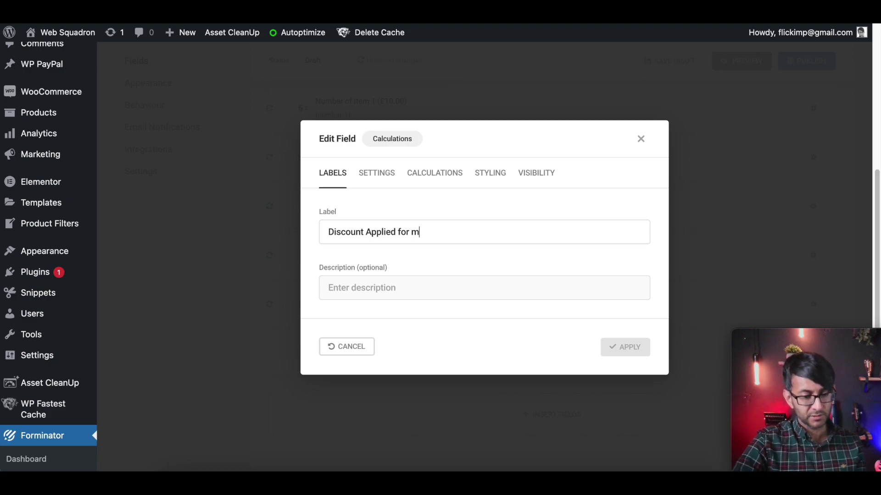
text(2 Items)
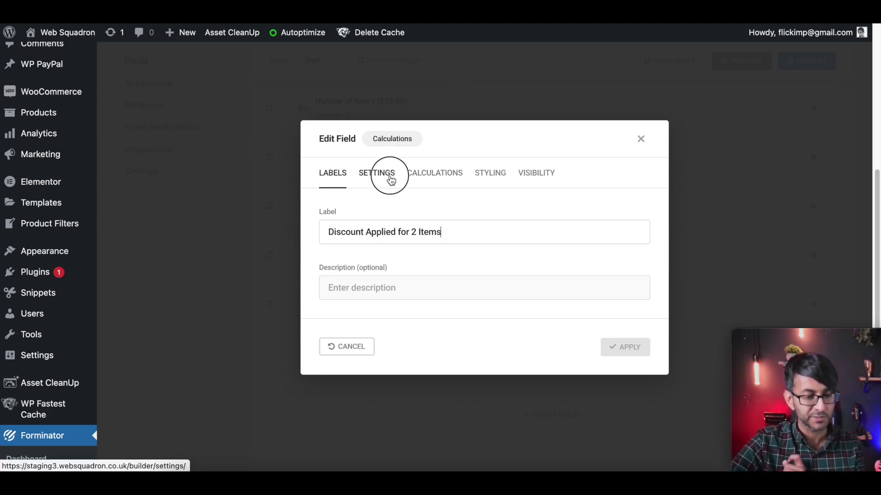
click(415, 174)
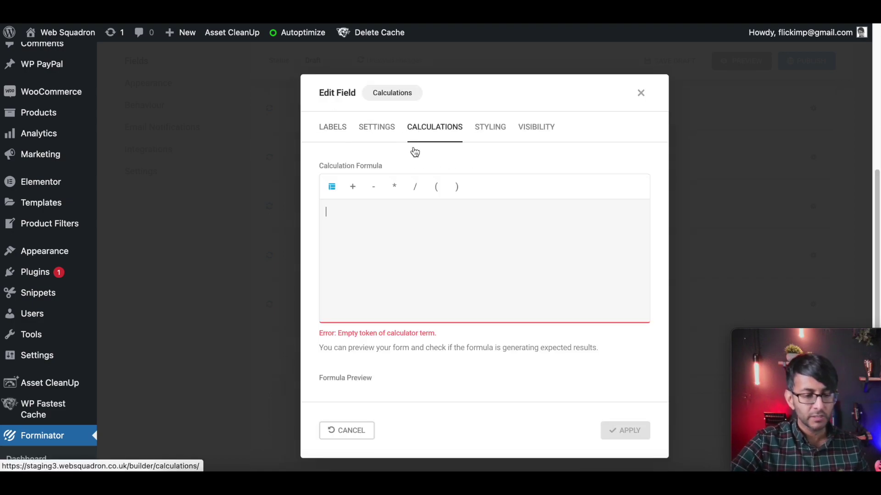
click(333, 188)
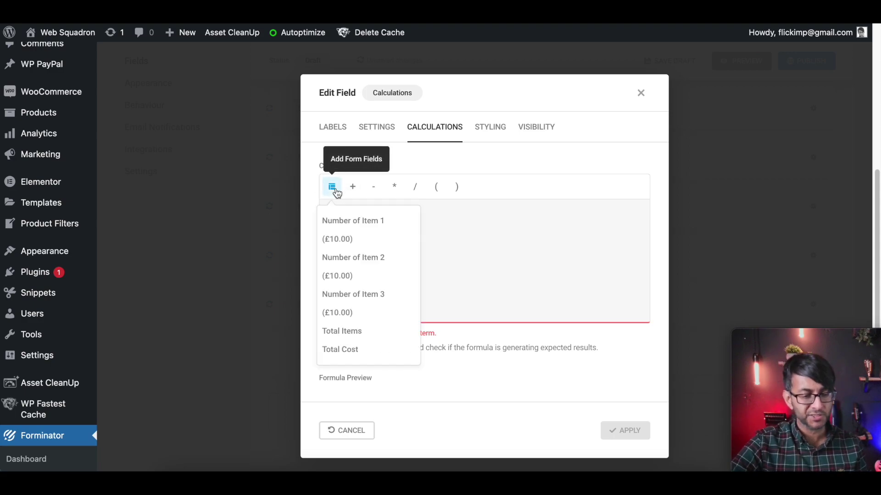
click(371, 350)
text(*0.1)
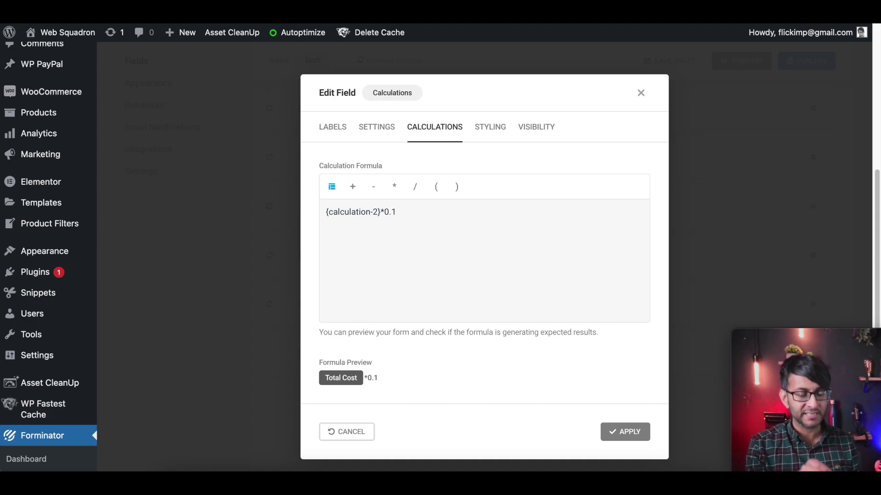
drag(446, 216, 242, 199)
key(BackSpace)
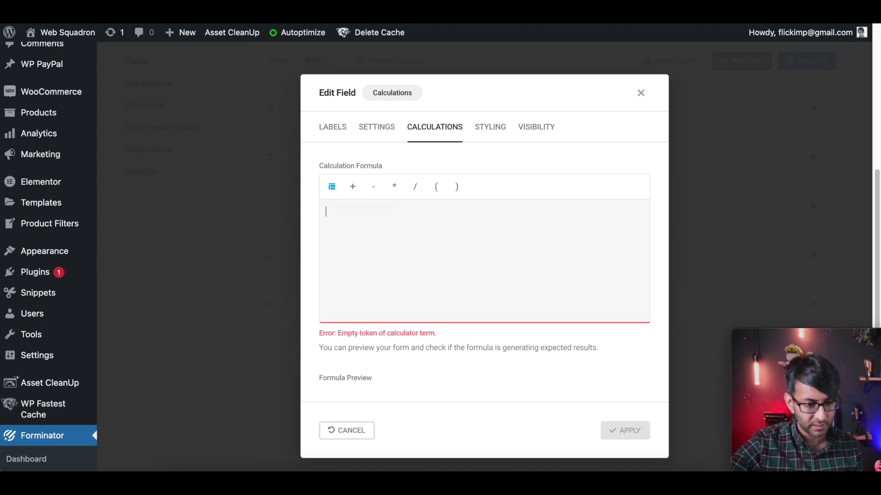
Set the discount formula to the Total Cost field multiplied by 0.1, {calculation-2}*0.1
click(332, 186)
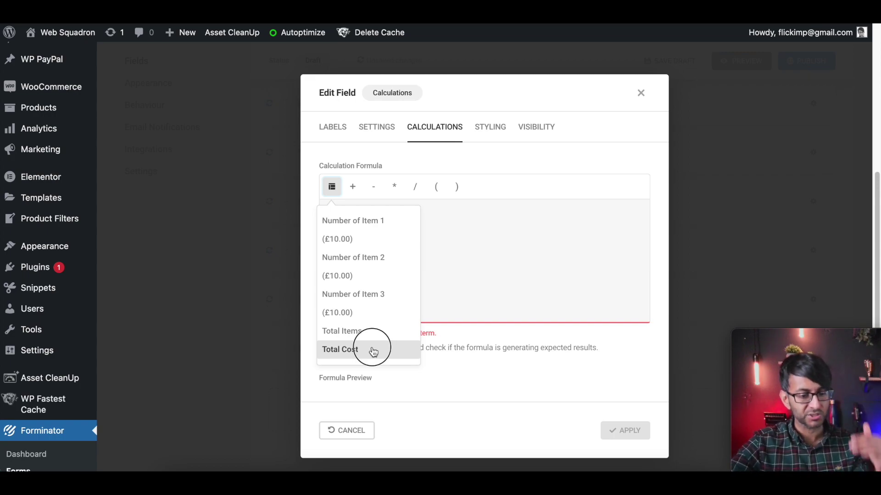
click(373, 351)
text(*0.1)
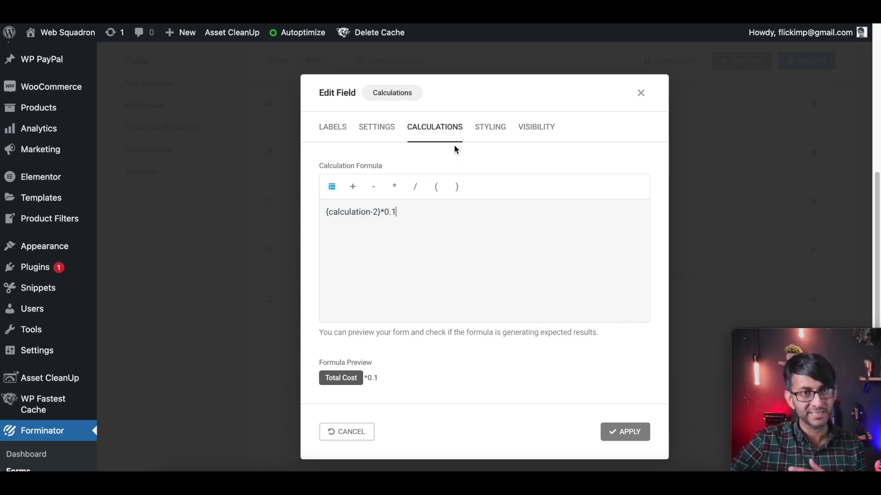
Try a different multiplier on Total Cost in the discount formula and restore it to 0.1
key(BackSpace)
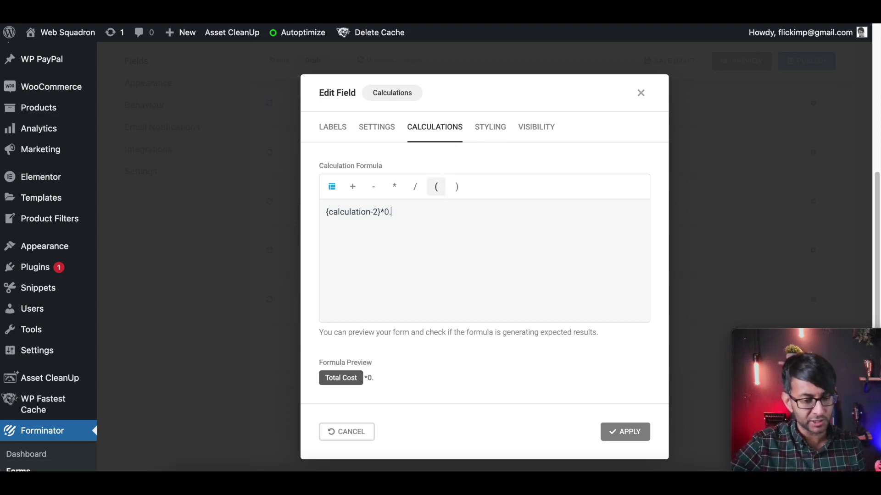
text(0.5)
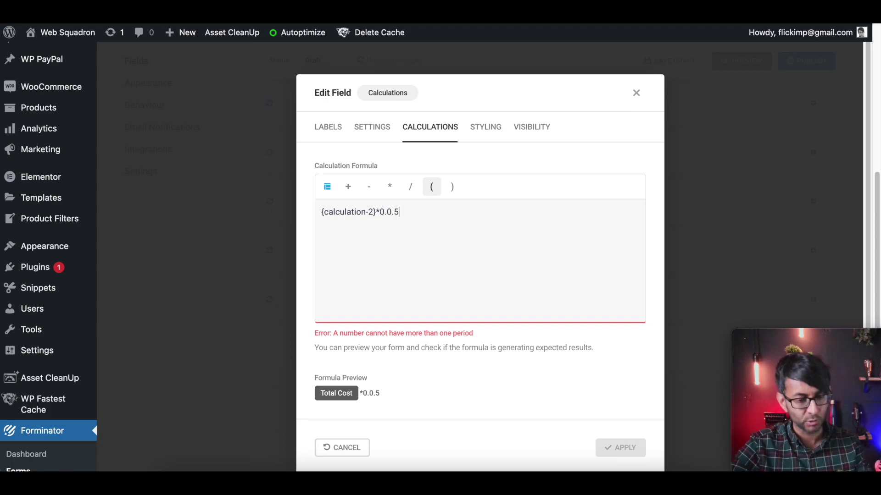
key(BackSpace)
key(BackSpace)
key(BackSpace)
key(BackSpace)
text(.1)
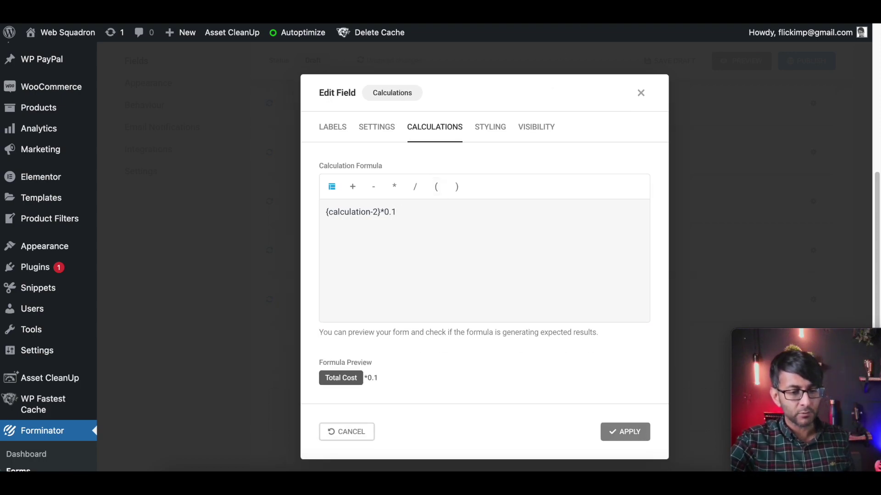
Add a visibility rule that shows the two-item discount field if Total Items is 2
click(545, 132)
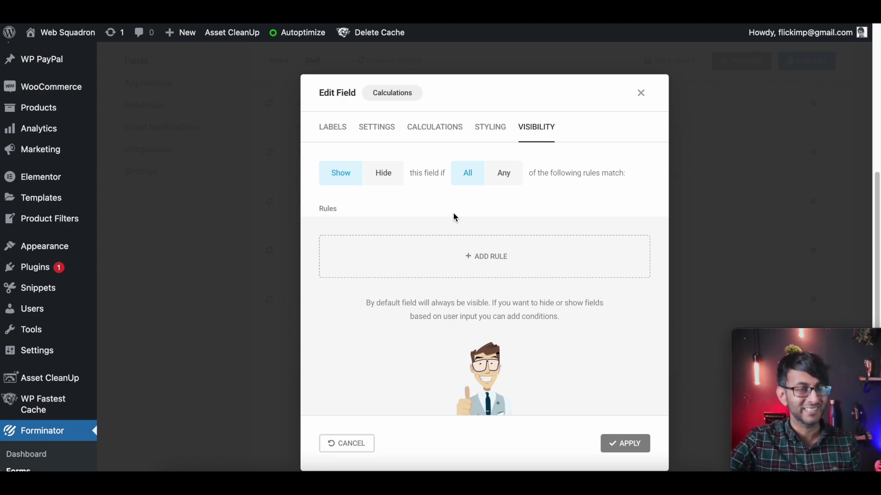
click(474, 259)
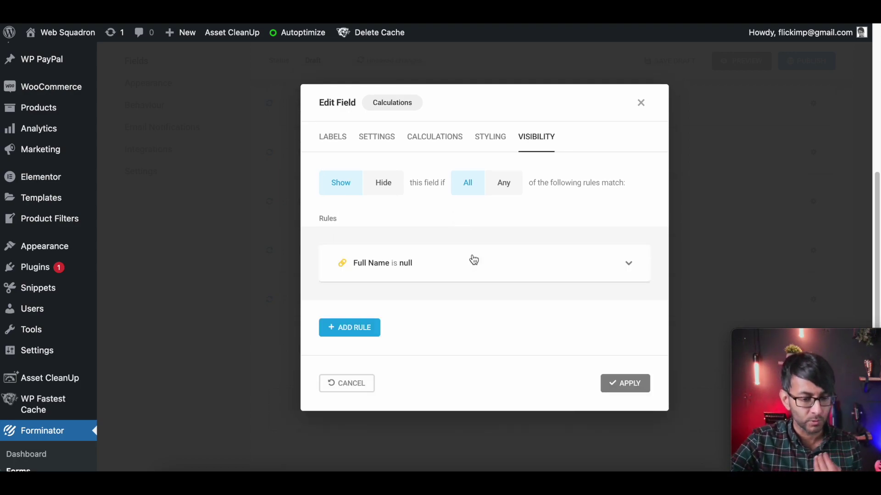
click(627, 264)
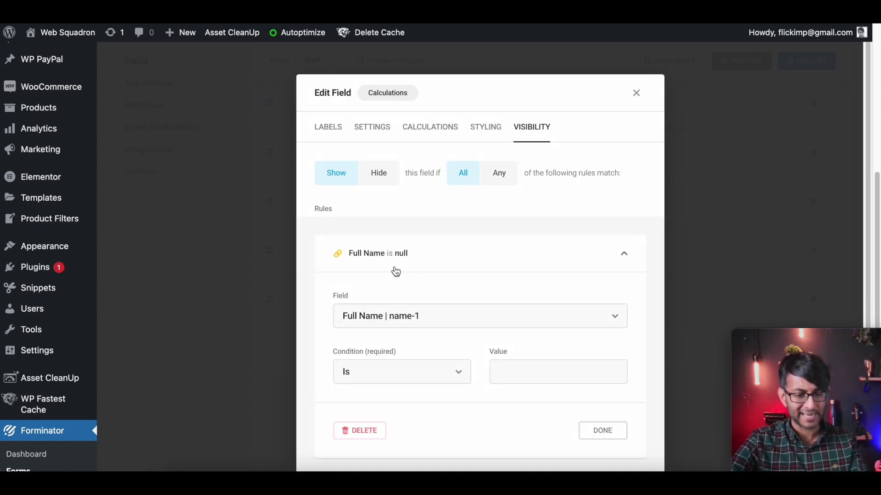
click(428, 321)
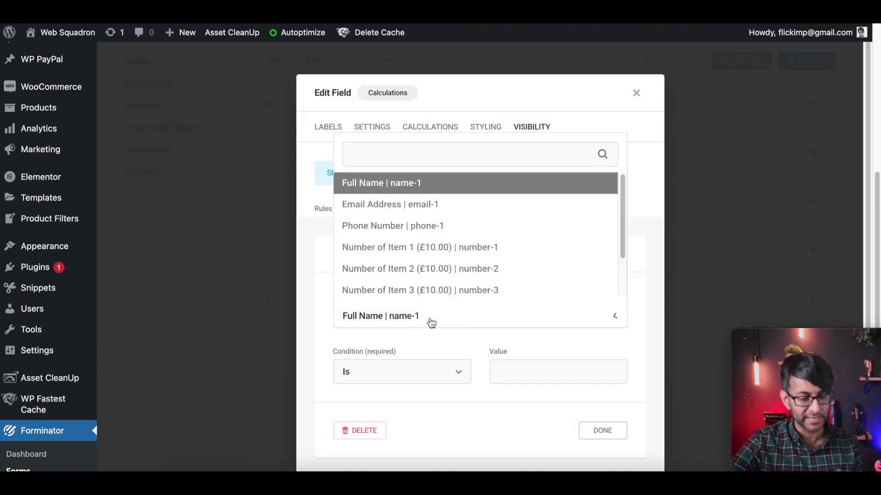
scroll(428, 266, down, 1)
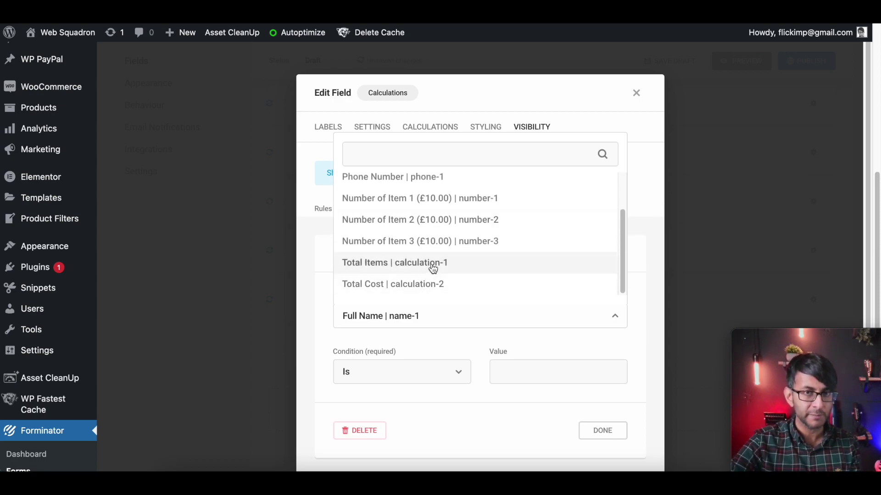
click(433, 265)
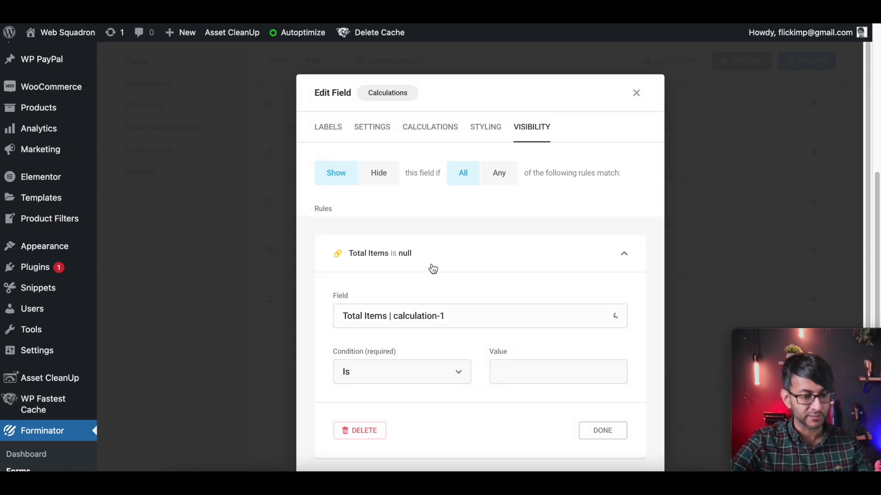
click(499, 370)
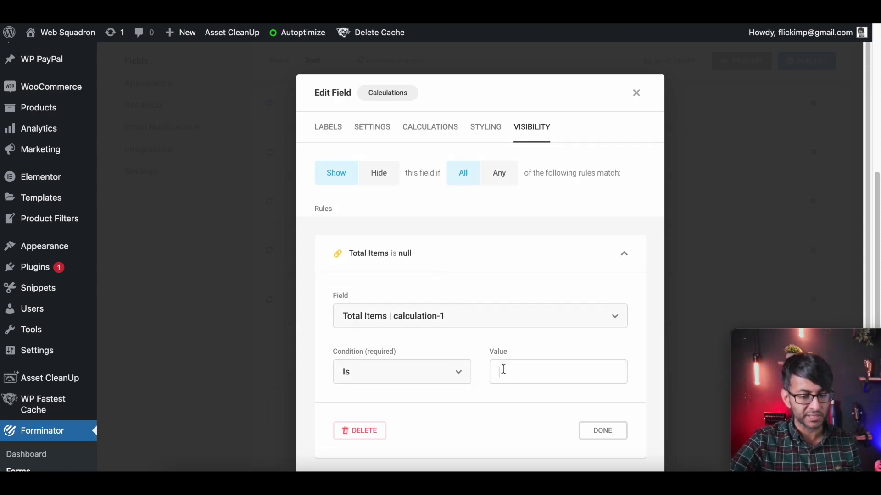
text(2)
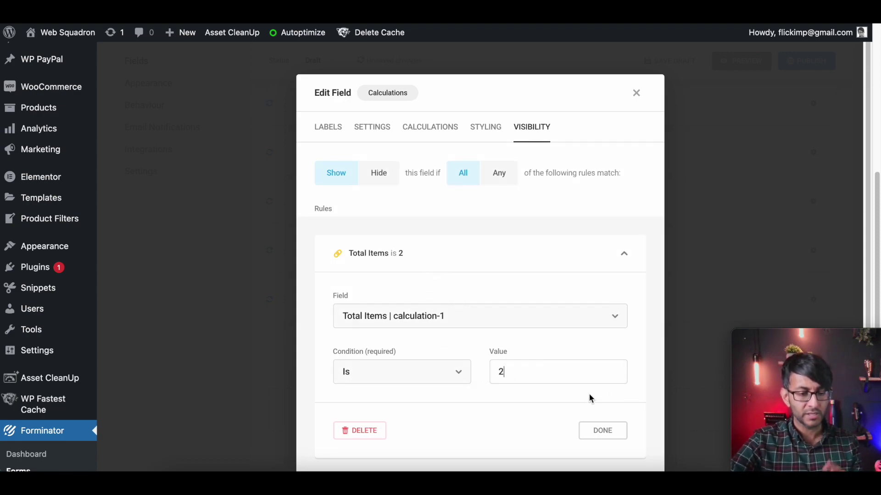
click(598, 433)
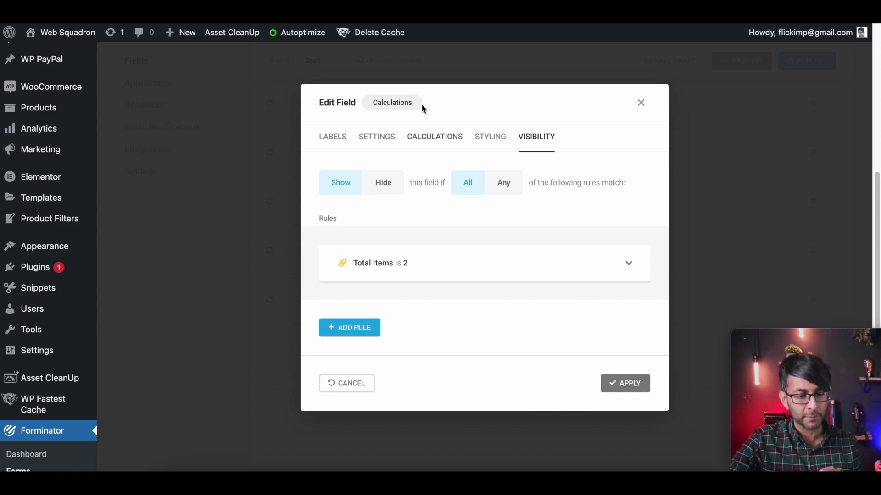
Review the formula and label of the two-item discount field and apply the field changes
click(431, 136)
click(330, 131)
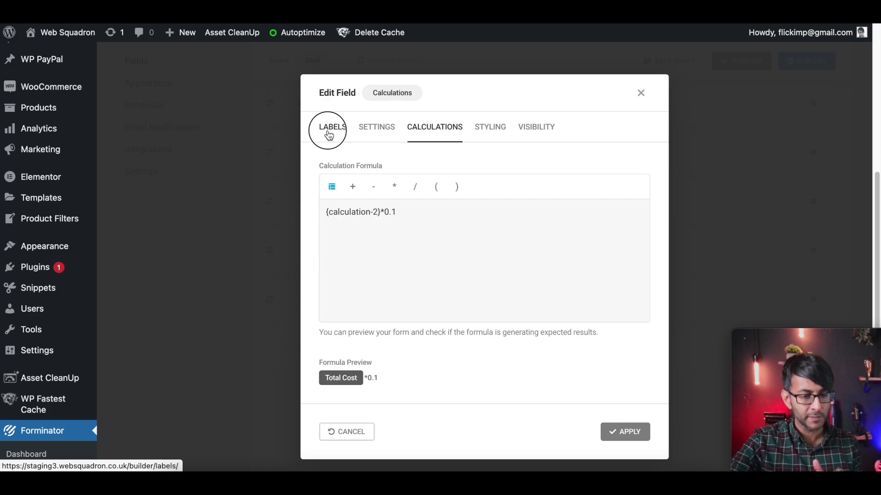
click(625, 348)
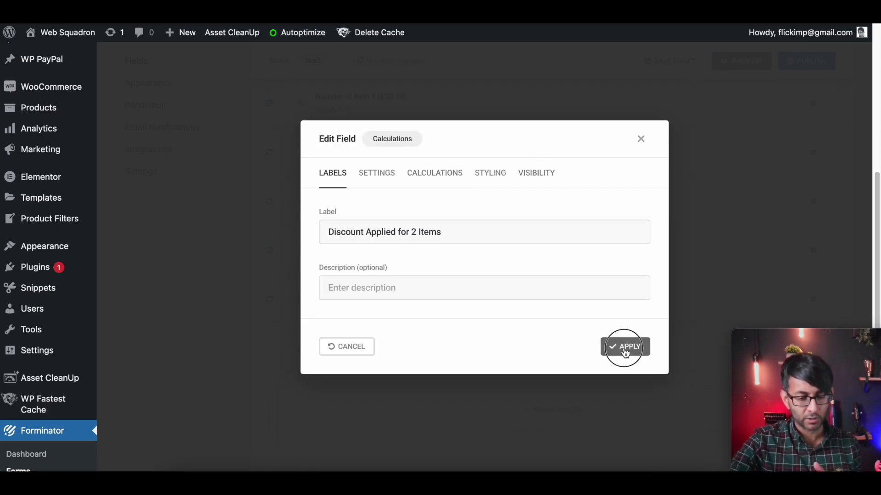
Duplicate the Discount Applied for 2 Items field and relabel the copy "Discount Applied for 3 Items"
scroll(575, 291, down, 5)
scroll(584, 275, up, 3)
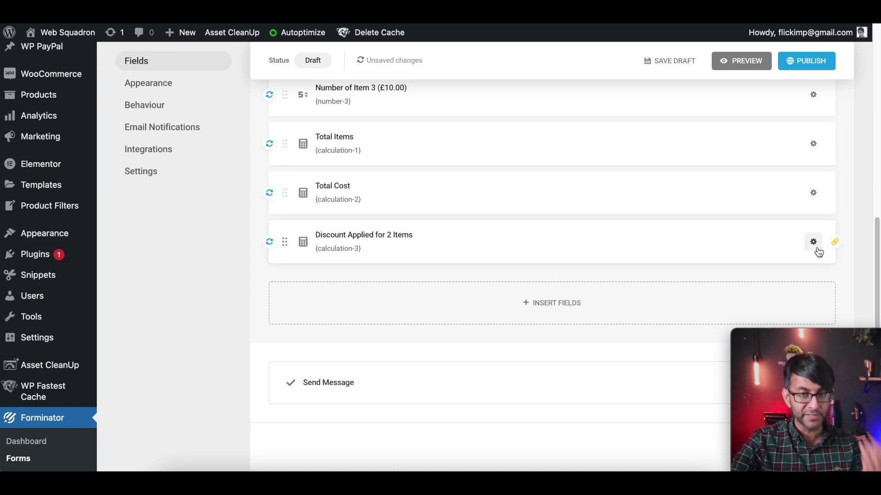
click(813, 242)
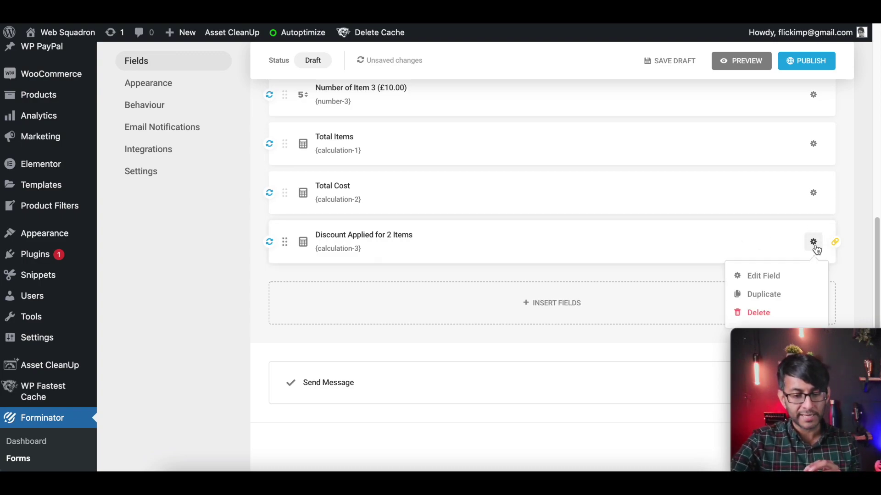
click(780, 294)
click(384, 287)
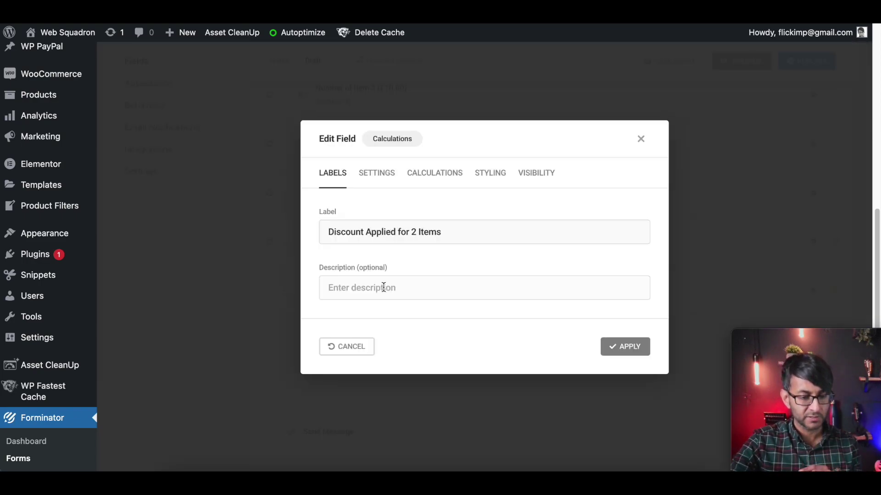
double_click(415, 229)
text(3)
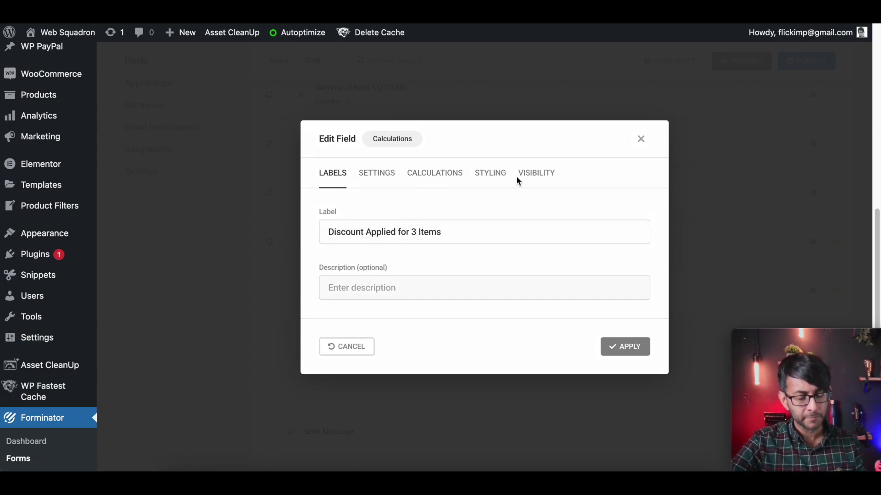
Change the Total Cost multiplier in the three-item discount formula to 0.2
click(379, 177)
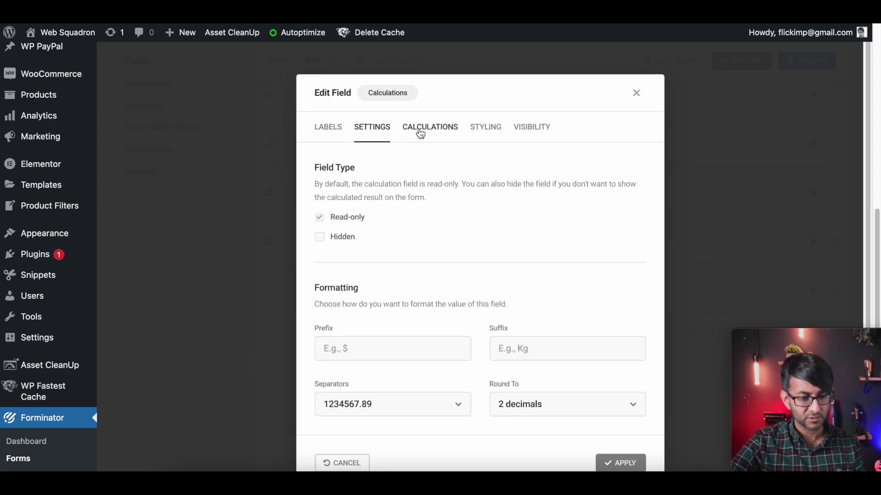
click(420, 131)
click(397, 212)
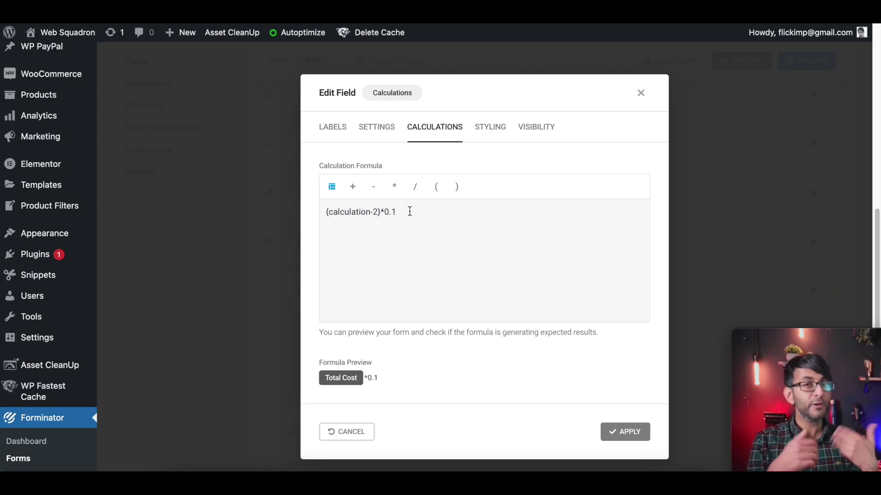
key(BackSpace)
text(2)
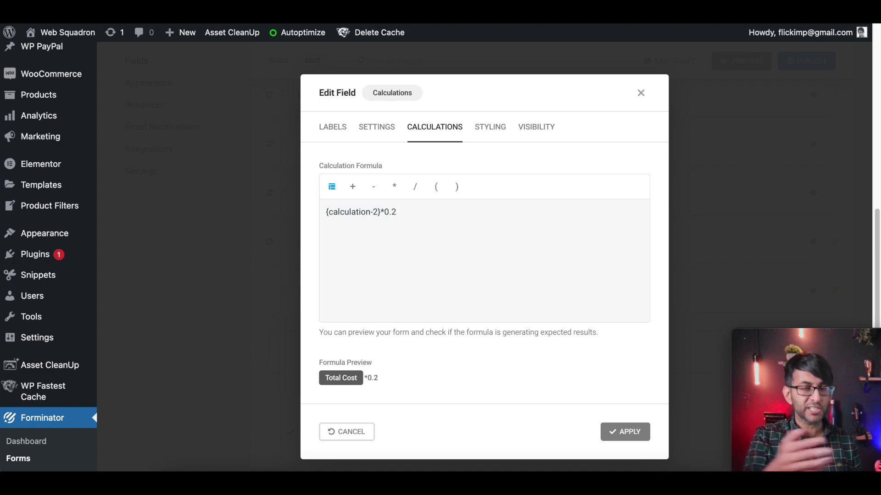
Set the visibility rule of the three-item discount field to show it if Total Items is 3
click(528, 130)
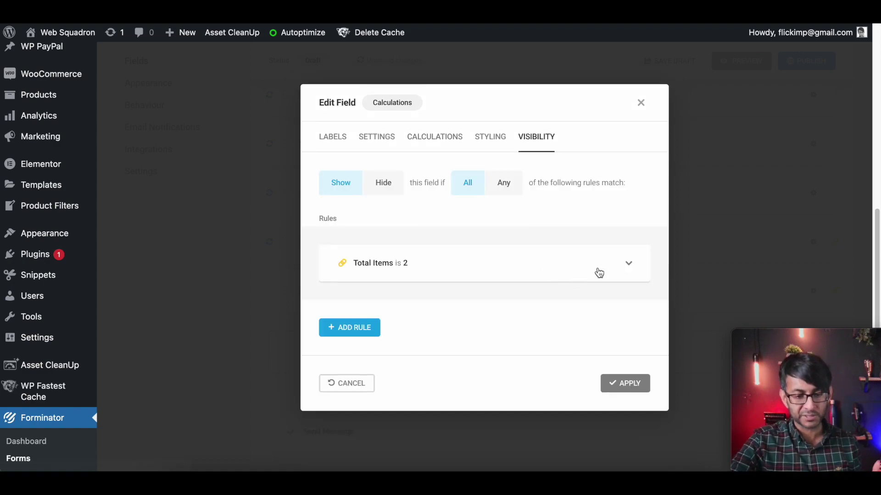
click(615, 270)
key(BackSpace)
text(3)
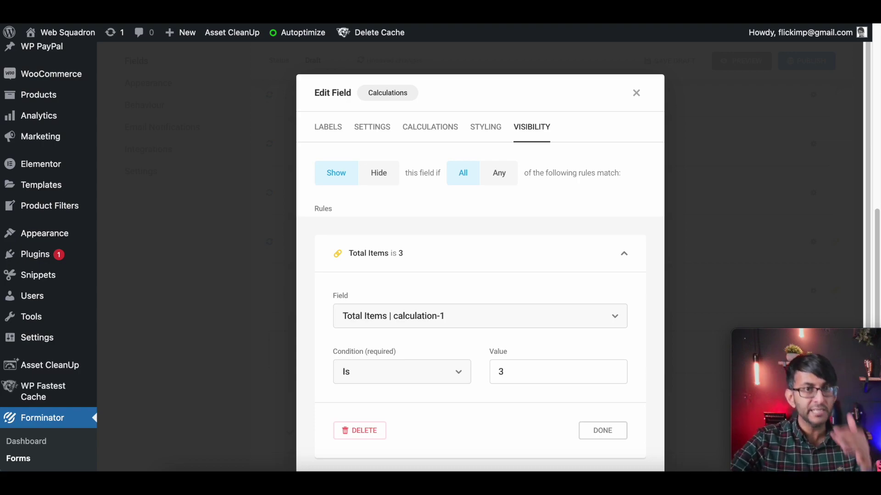
click(616, 435)
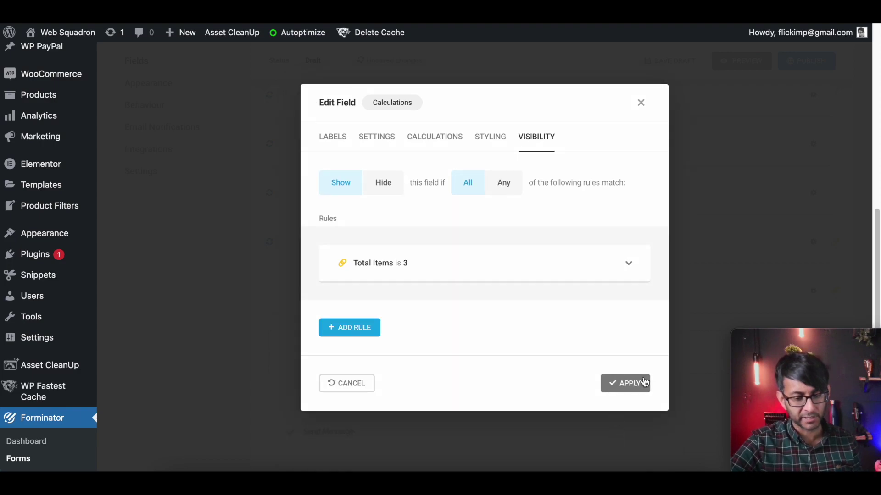
Apply the three-item discount field, duplicate it, and relabel the copy "Discount Applied for 4+"
click(669, 323)
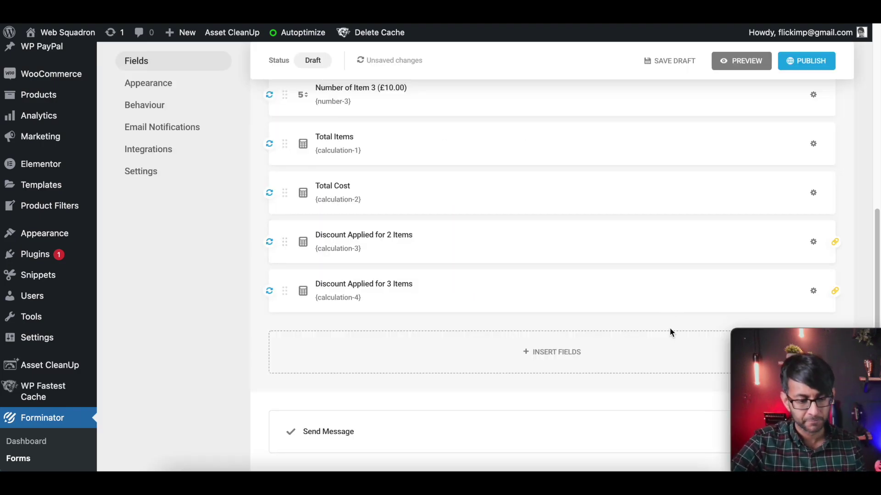
scroll(734, 308, down, 1)
click(814, 273)
click(752, 325)
click(372, 316)
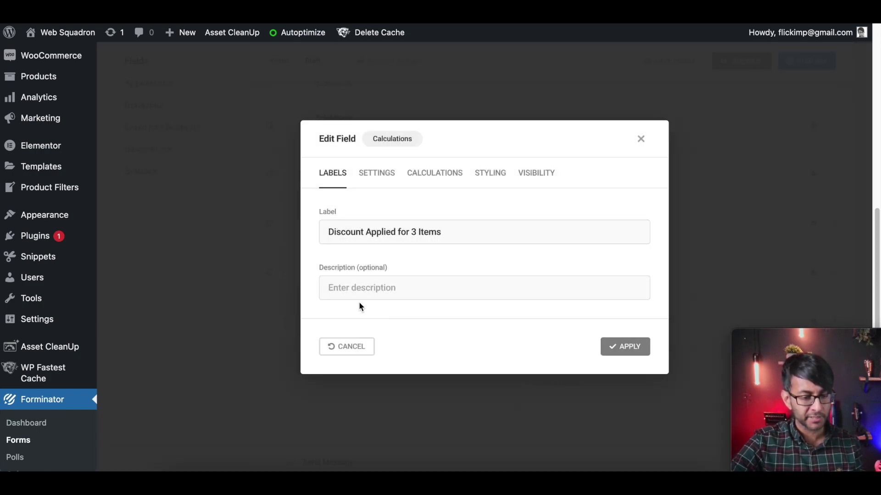
drag(415, 233, 466, 234)
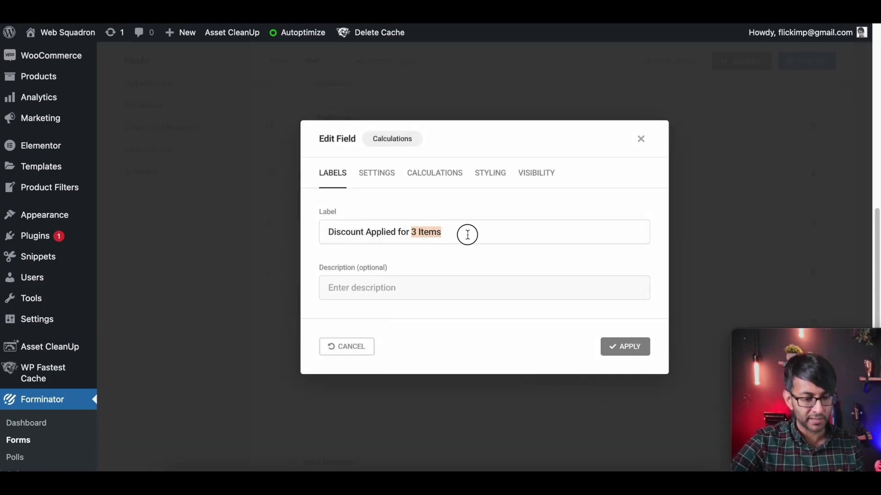
text(4+)
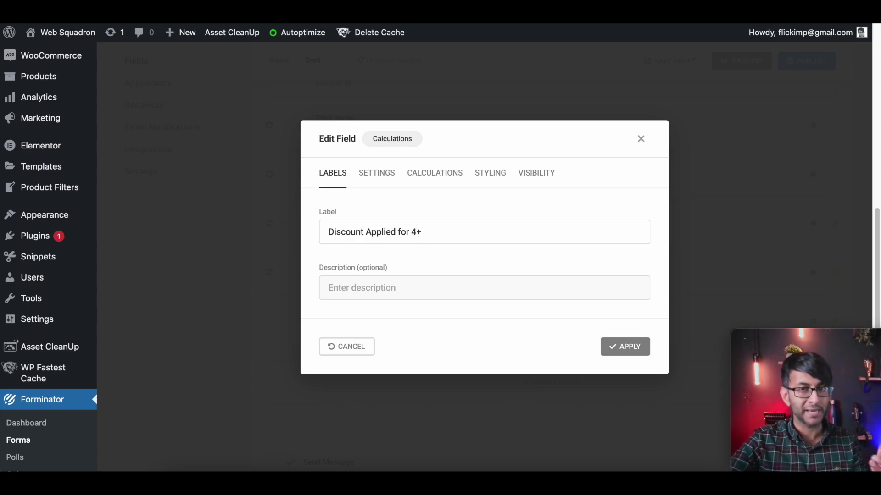
Change the Total Cost multiplier in the 4+ discount formula to 0.5
click(434, 174)
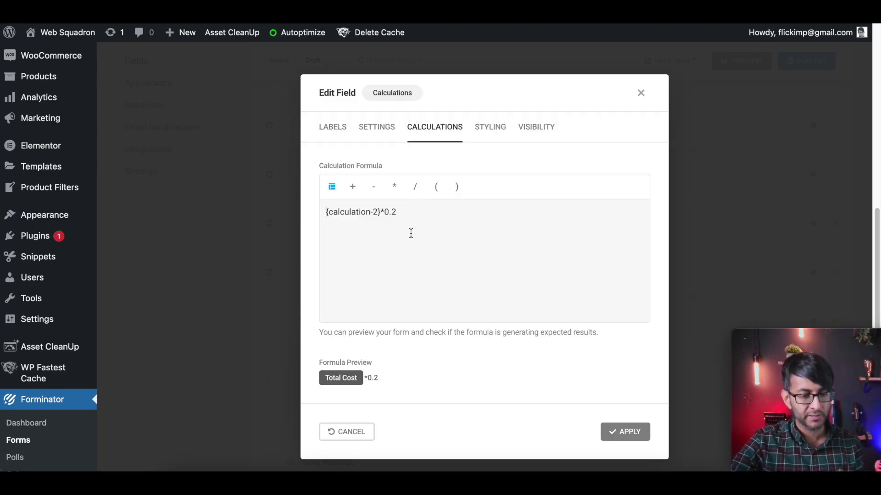
click(417, 210)
key(BackSpace)
text(5)
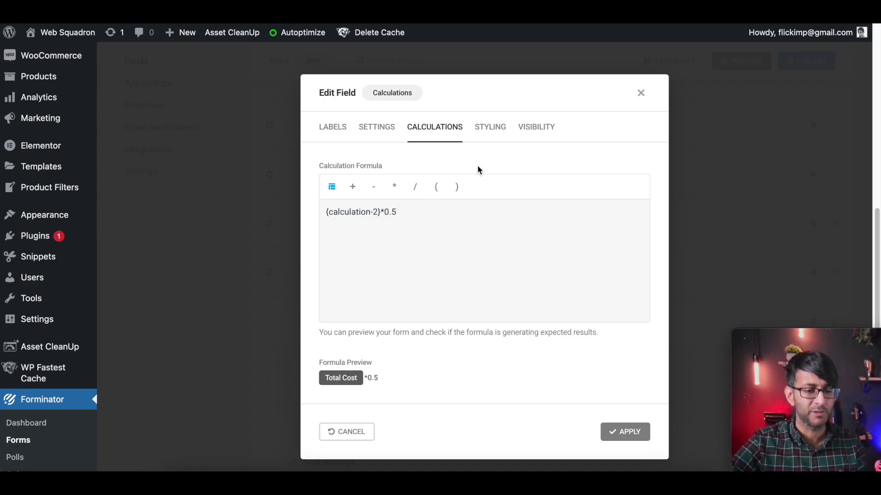
Set the 4+ discount field's visibility rule to show it if Total Items is greater than 3, and apply the field changes
click(535, 128)
click(469, 270)
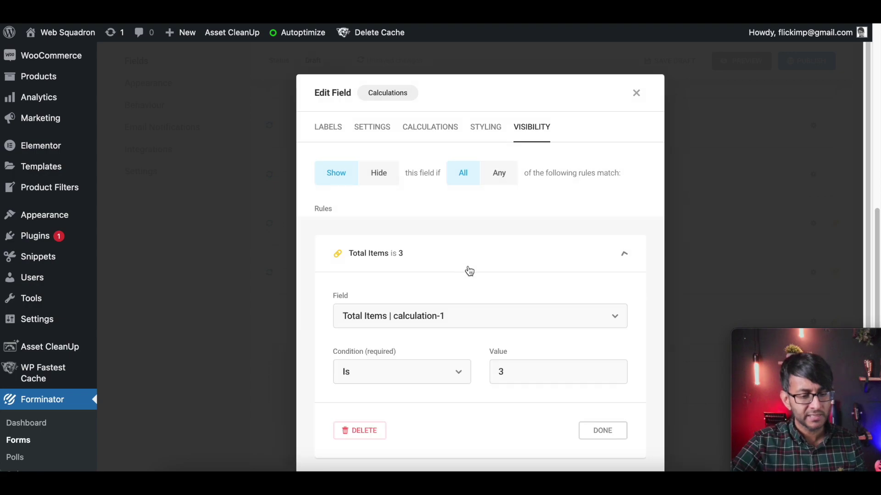
click(451, 371)
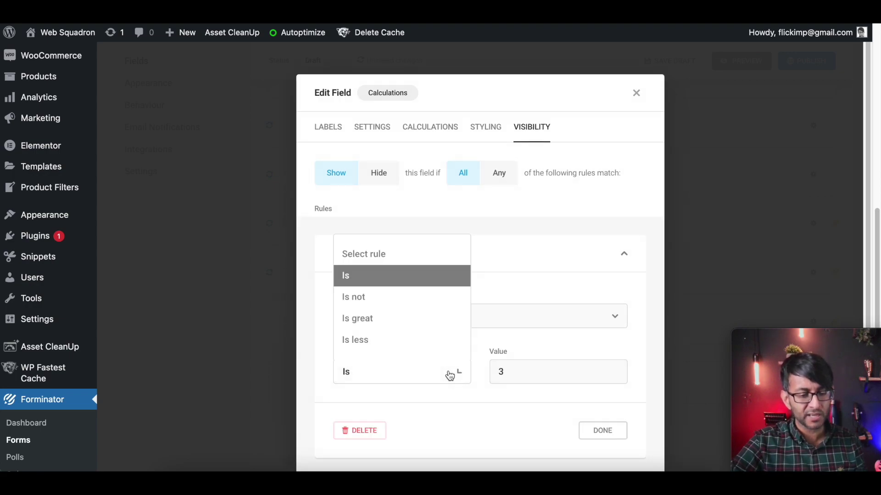
click(386, 322)
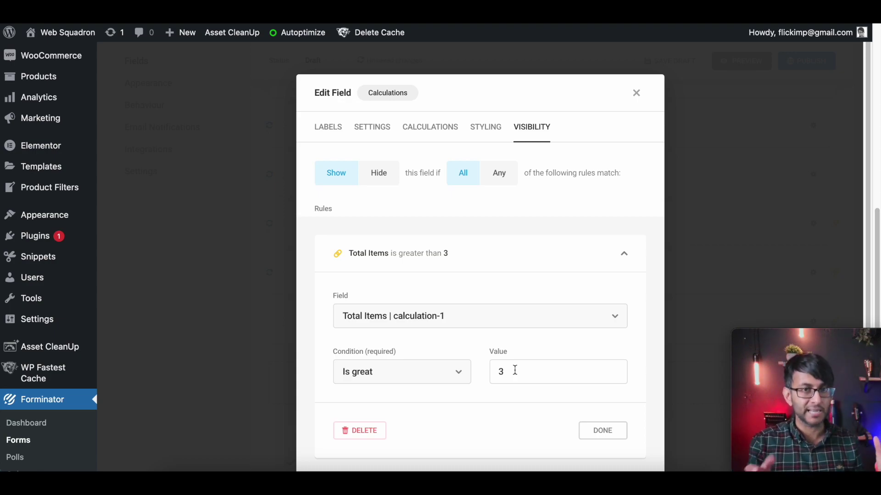
click(602, 430)
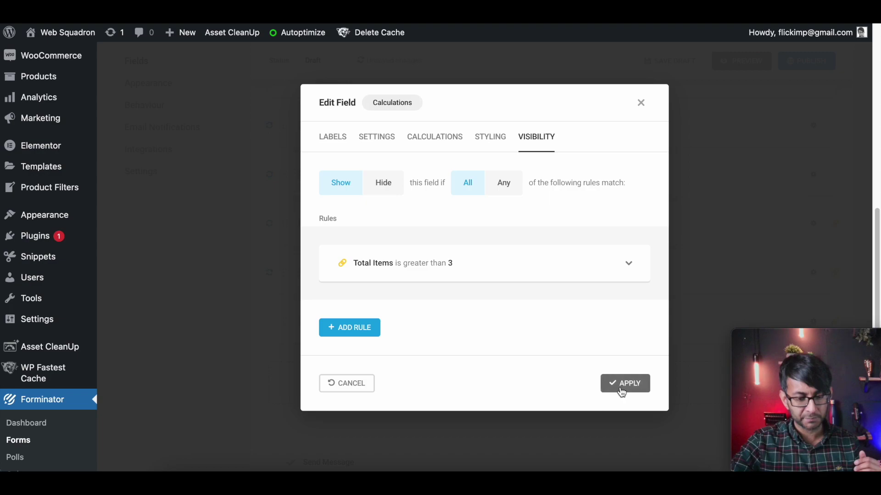
click(624, 383)
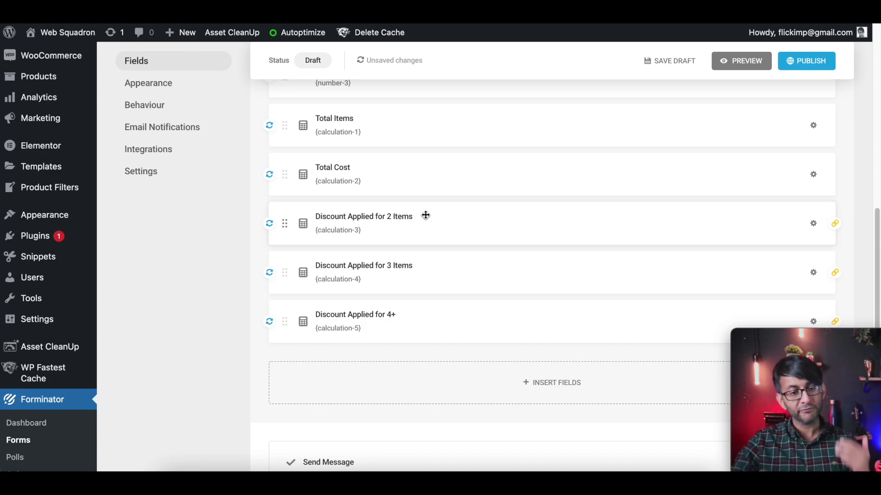
Publish the form and close the shortcode dialog
click(806, 61)
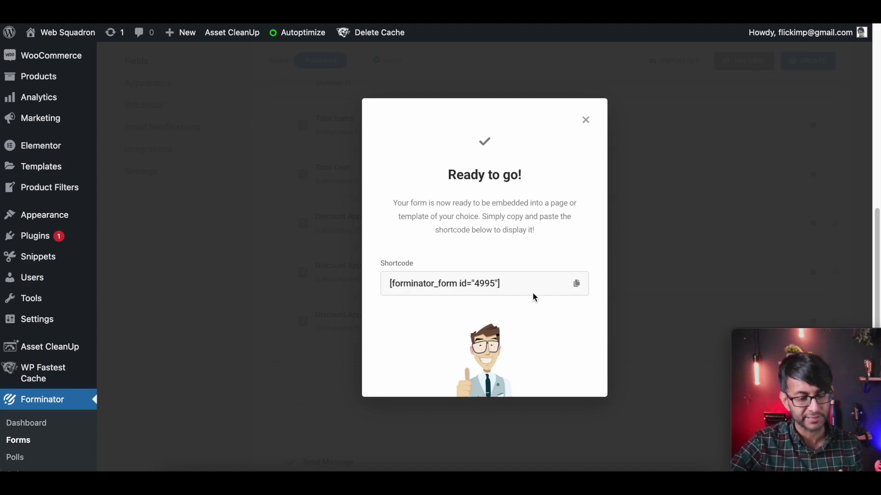
click(585, 120)
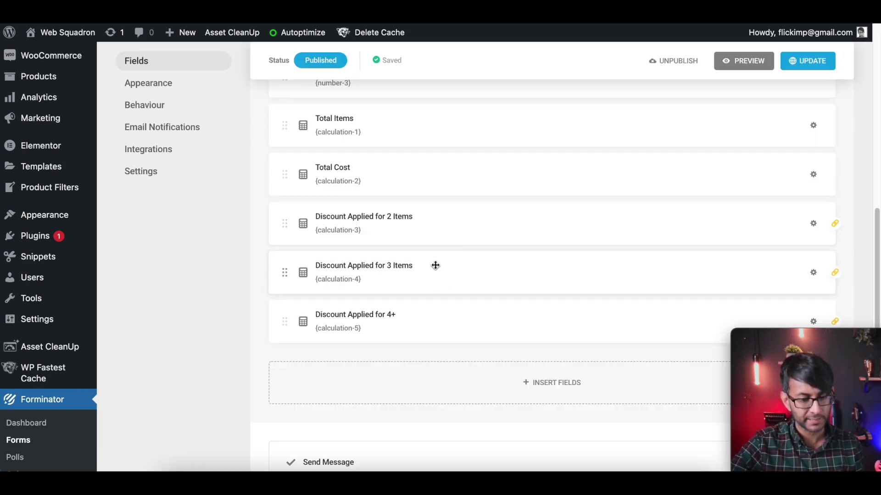
Insert a Calculations field below the discount fields and label it "Final Cost"
click(542, 387)
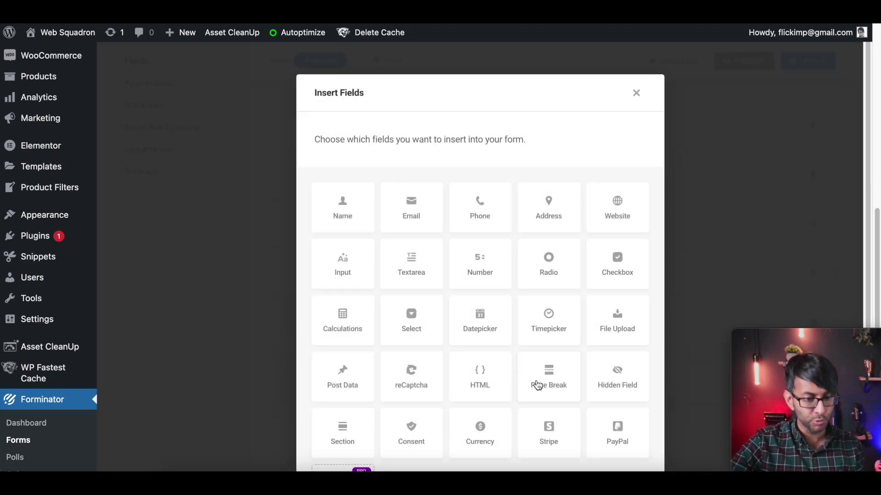
click(357, 318)
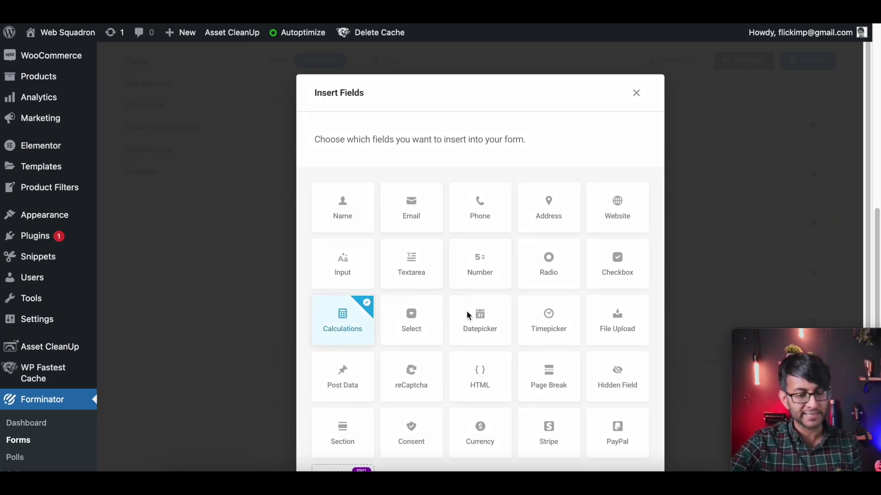
scroll(504, 347, down, 4)
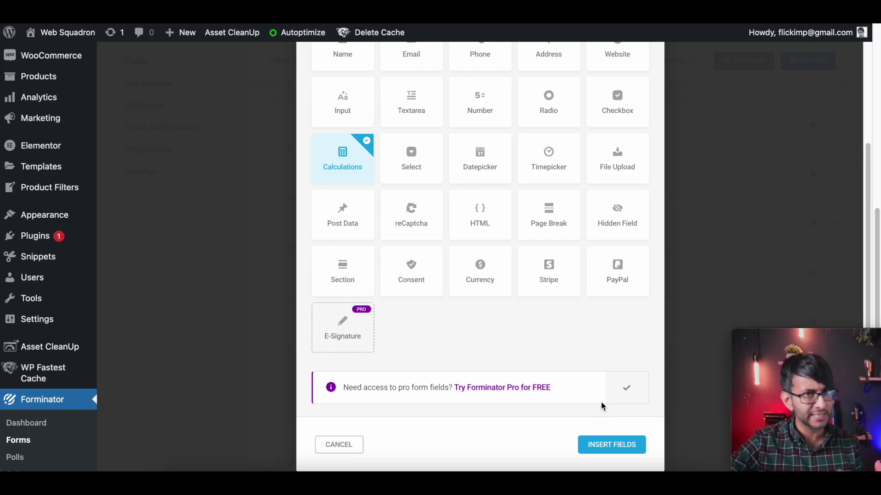
click(611, 445)
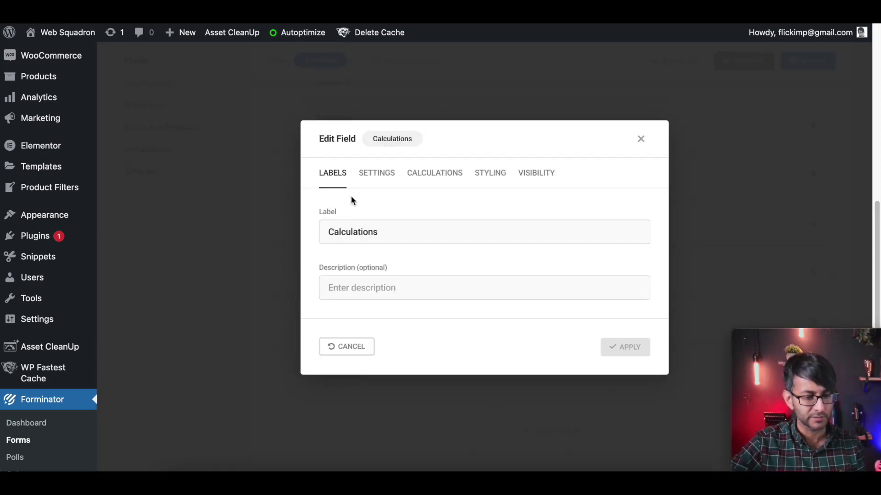
double_click(359, 231)
text(Final Cost)
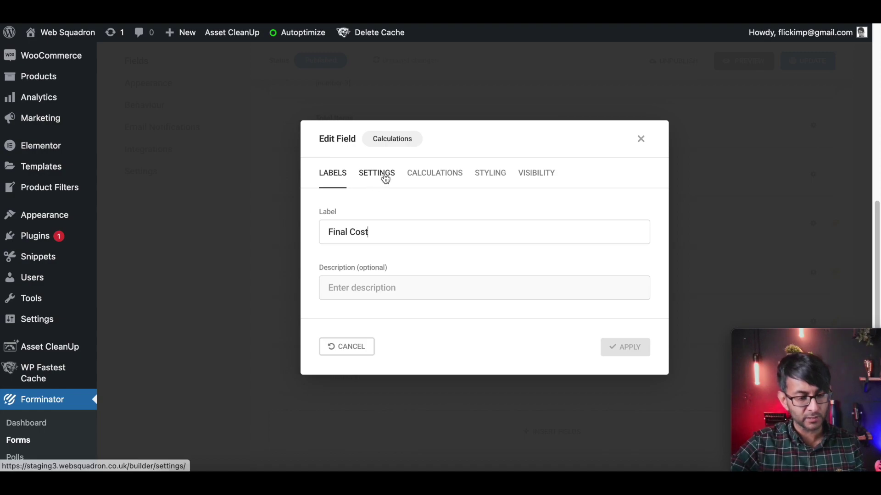
Build the Final Cost formula as Total Cost minus the discount fields for 2 Items, 3 Items and 4+
click(438, 179)
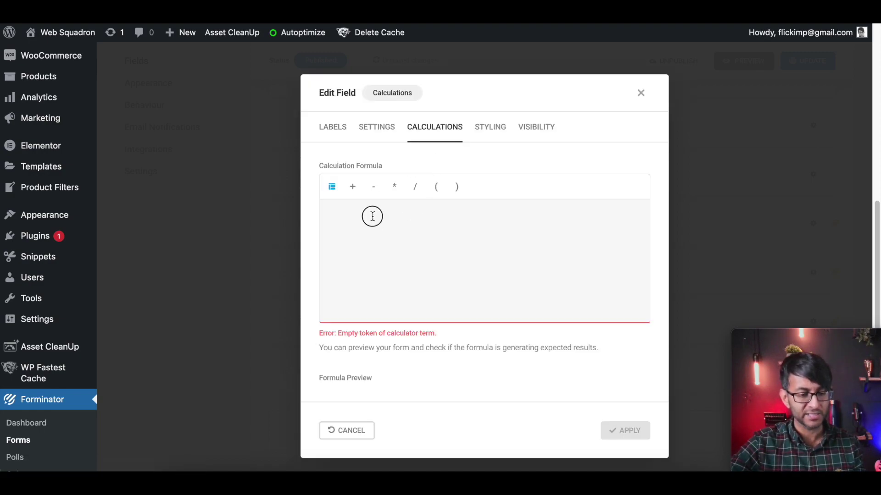
click(331, 190)
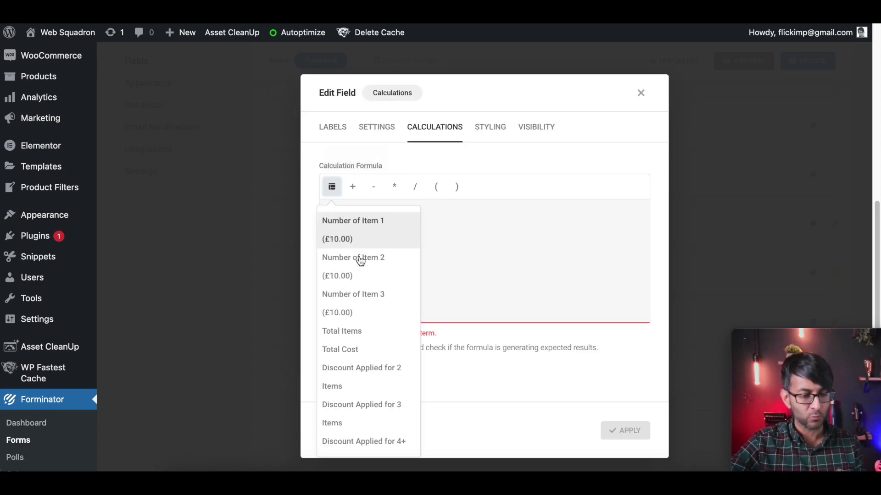
click(376, 354)
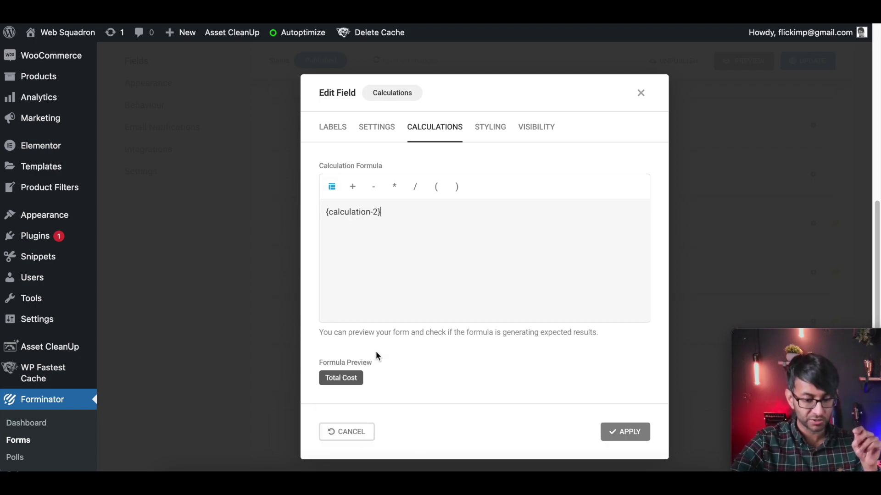
text(-)
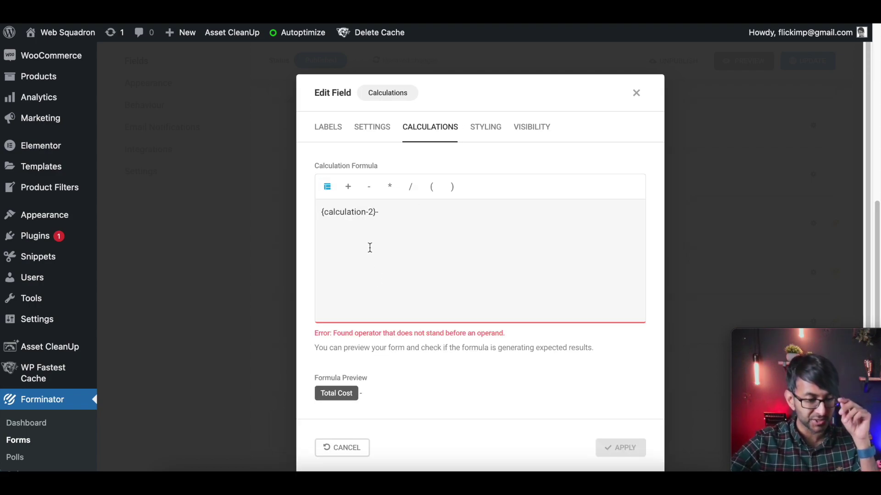
click(327, 187)
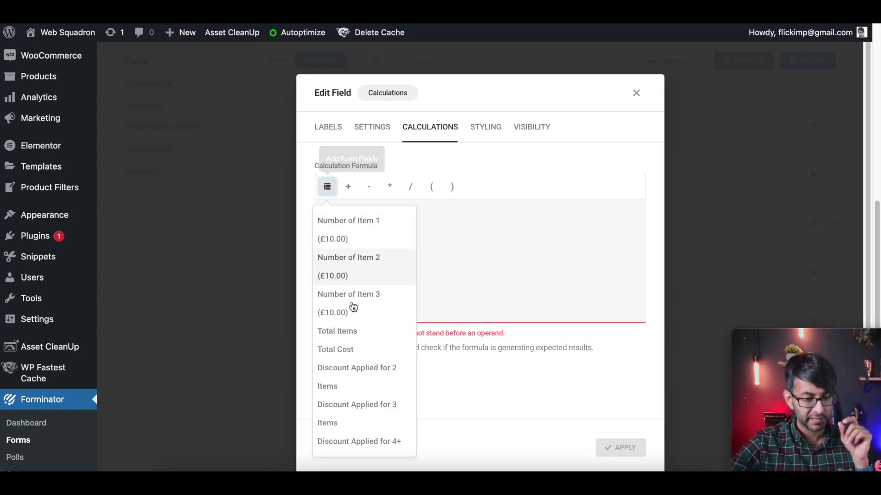
click(373, 385)
text(-)
click(327, 187)
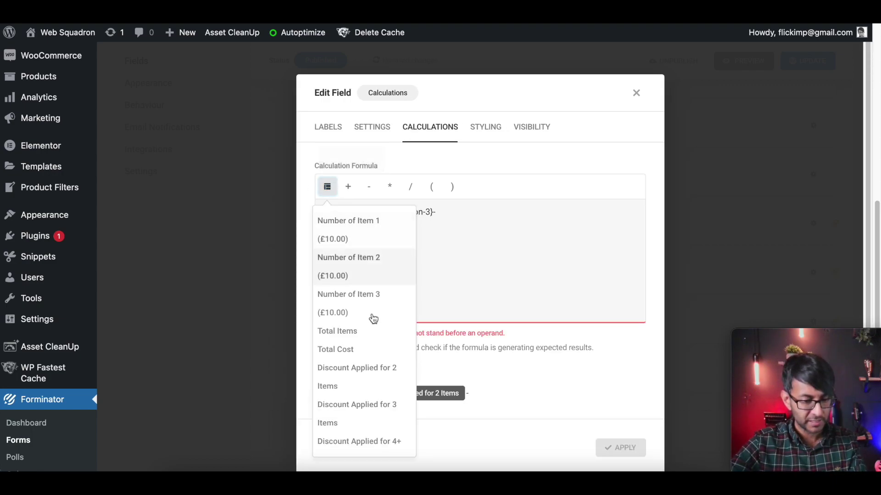
click(375, 405)
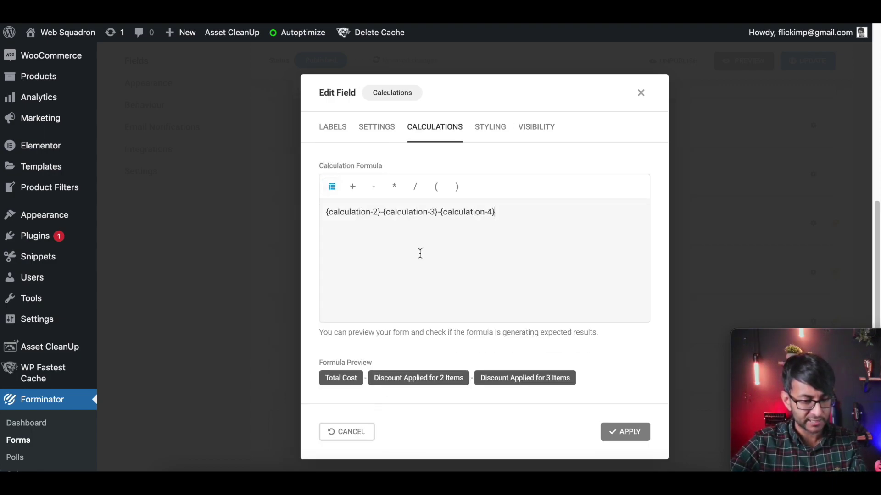
click(368, 186)
click(327, 187)
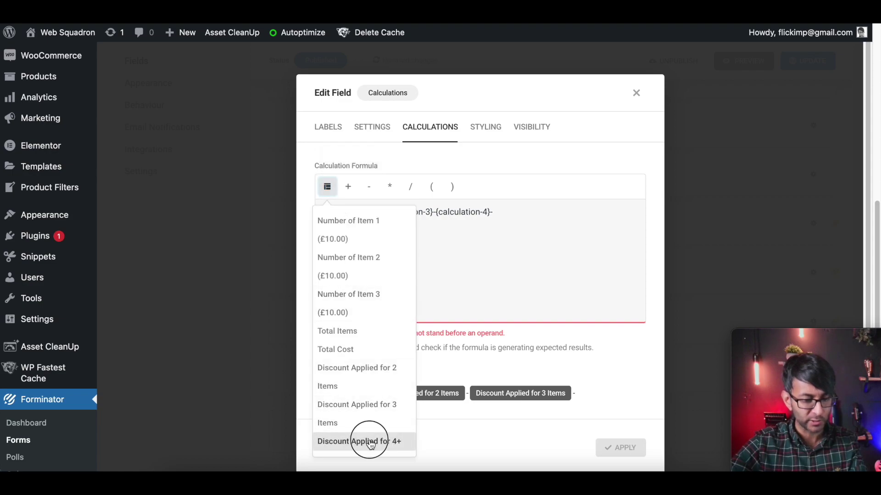
click(371, 442)
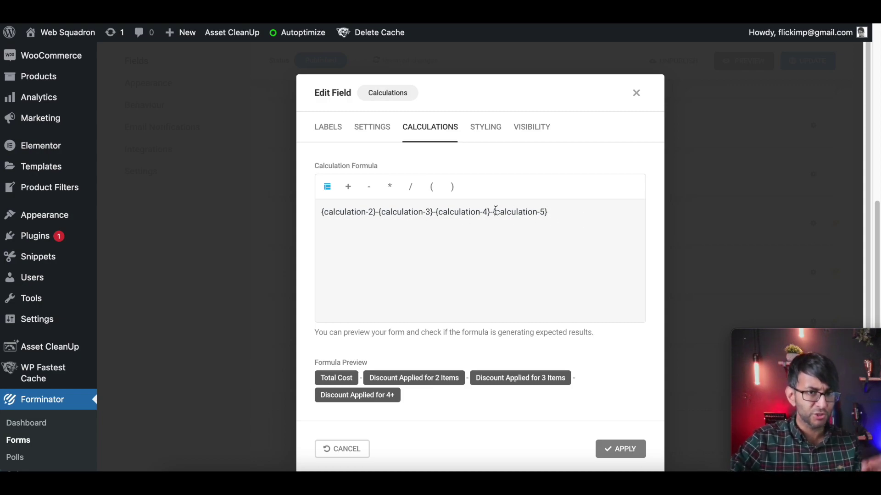
Review the Final Cost field's available formula fields, visibility and formatting settings, and apply the field
click(328, 188)
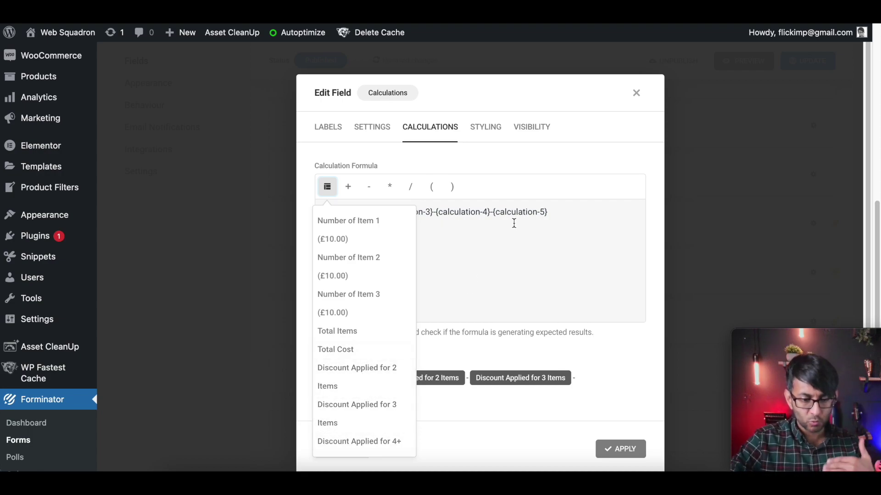
click(510, 243)
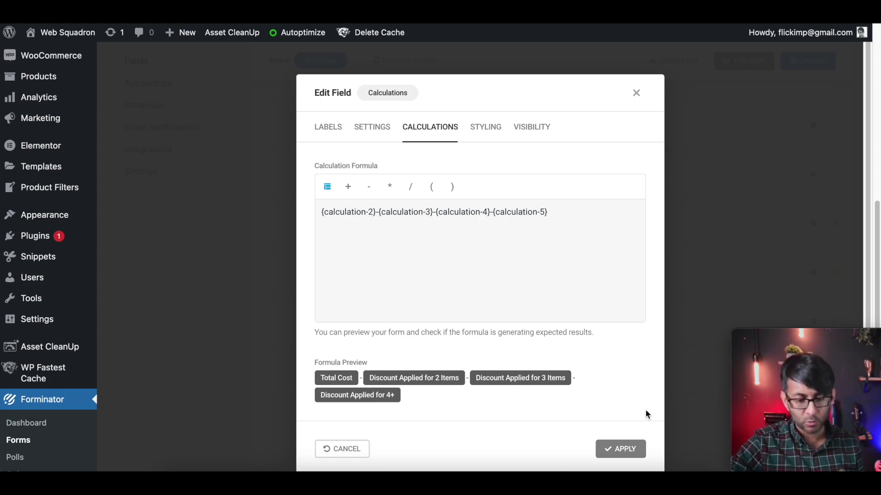
click(527, 135)
click(382, 133)
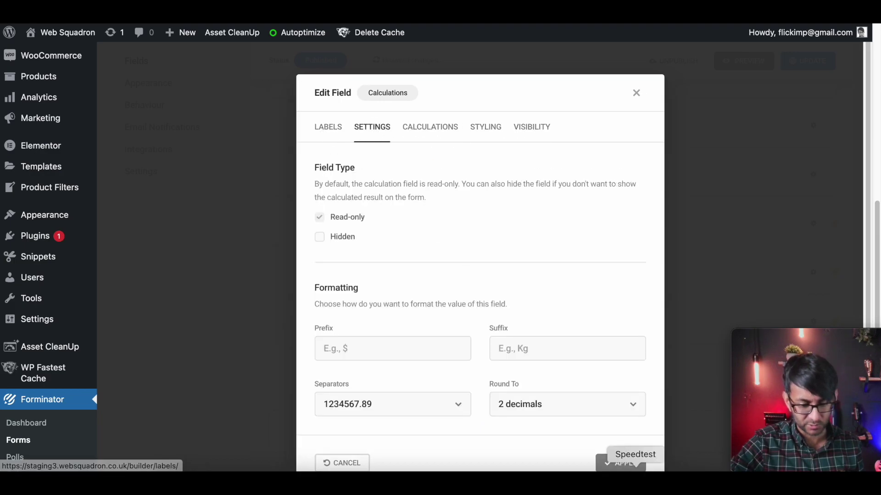
click(624, 463)
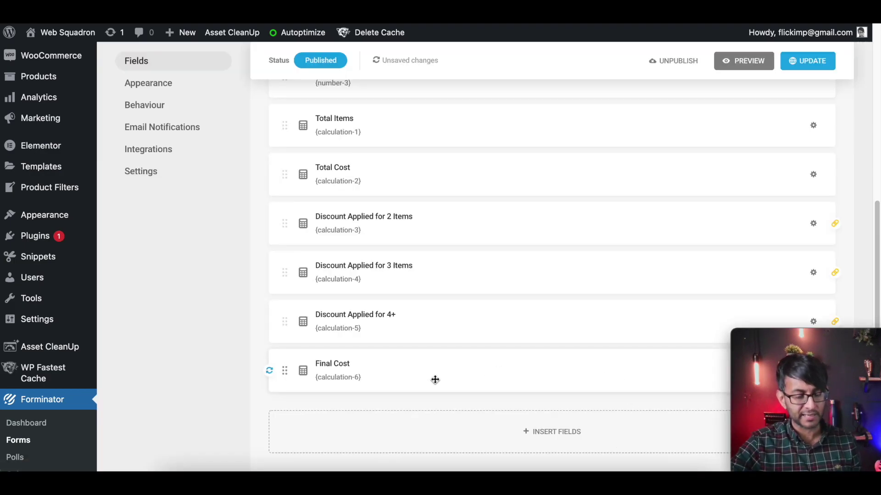
Insert a PayPal field into the form below Final Cost
click(546, 435)
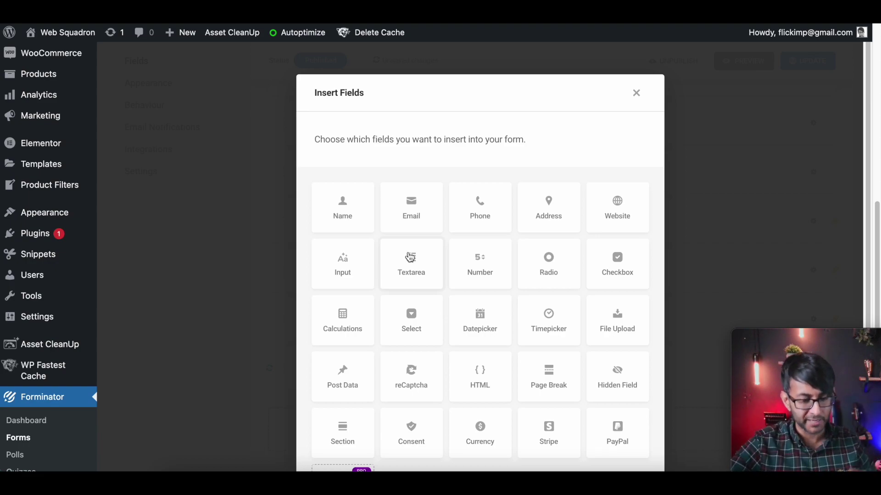
scroll(599, 403, down, 1)
click(599, 403)
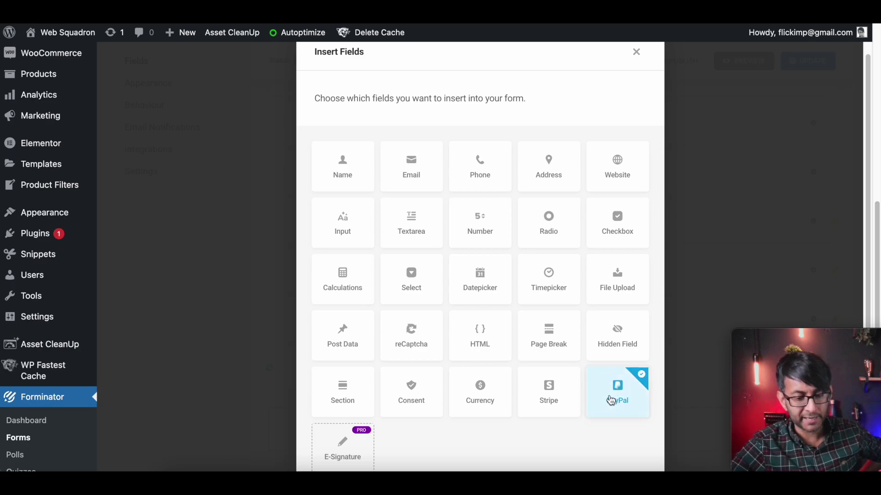
scroll(600, 395, down, 3)
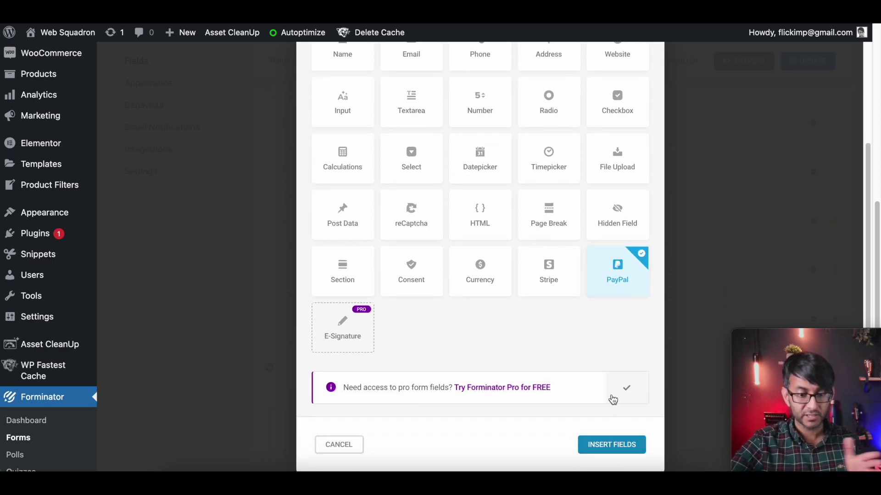
click(616, 445)
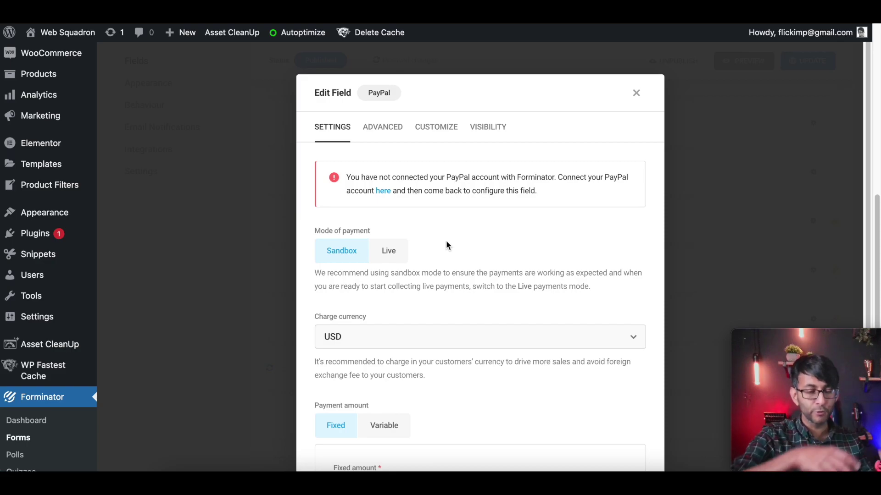
Examine Forminator's PayPal account connection form and the linked PayPal Developer credentials page, and close the form without connecting
click(383, 191)
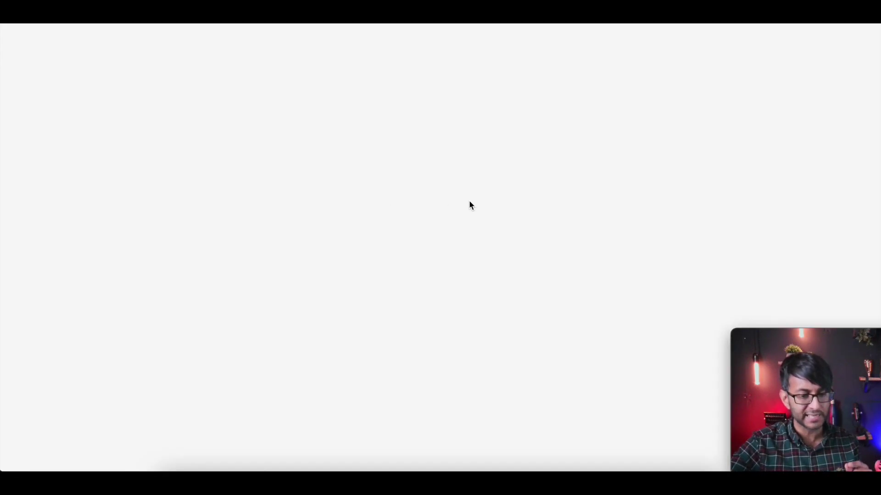
scroll(540, 283, down, 3)
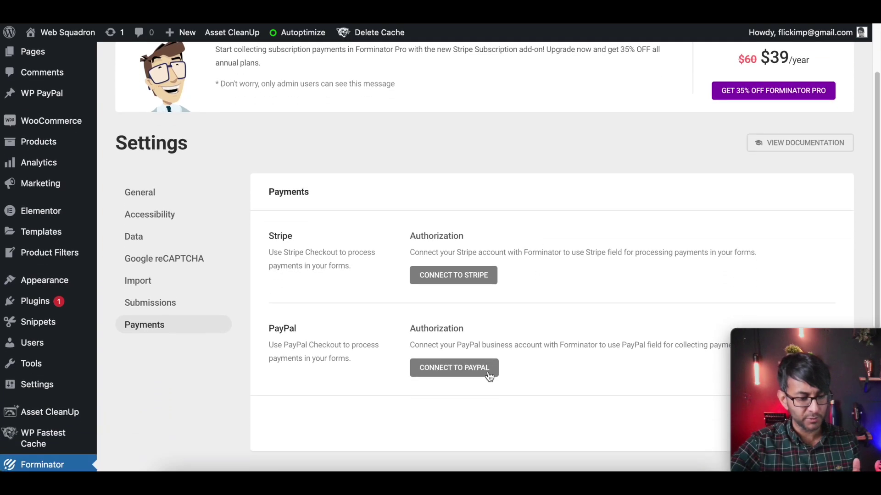
click(473, 366)
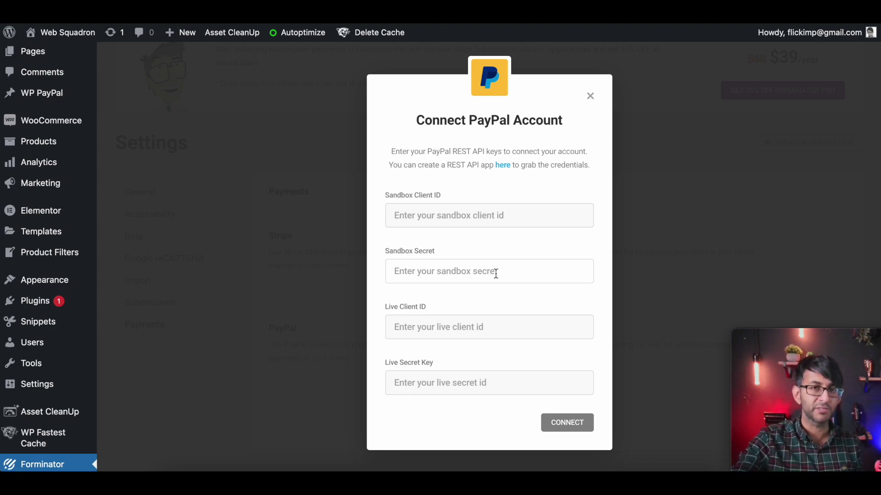
click(503, 165)
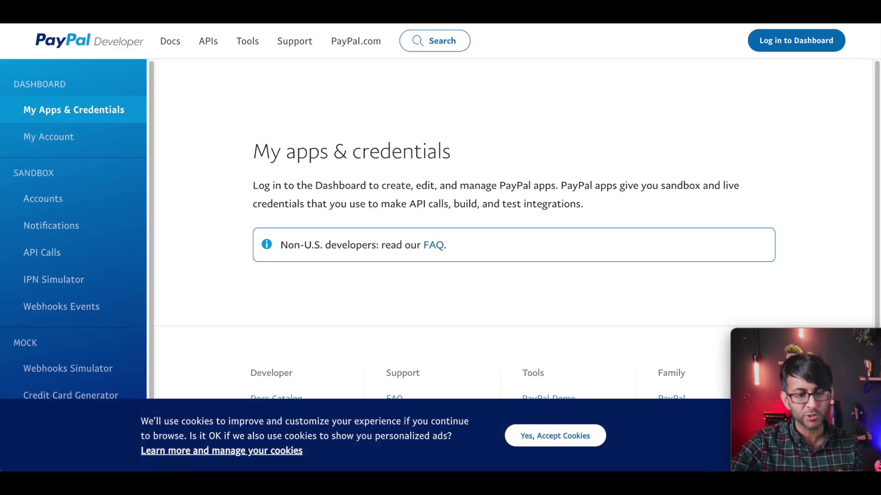
key(ctrl+shift+Tab)
click(590, 97)
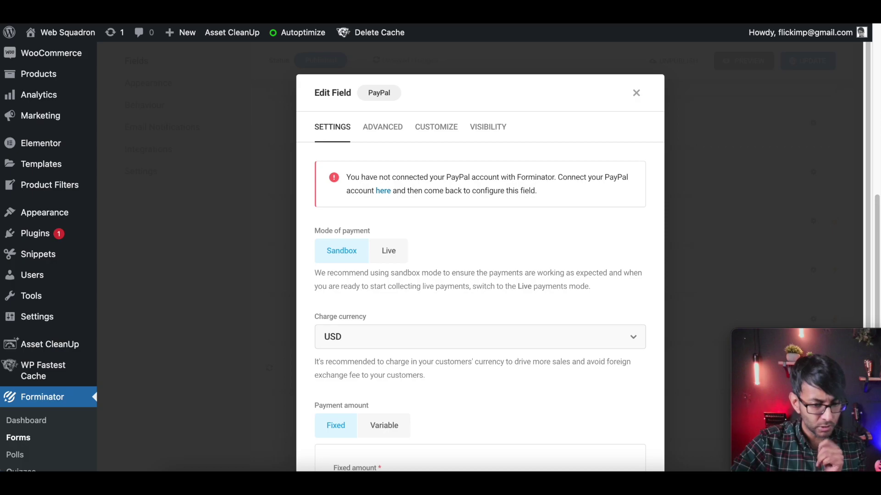
Review the PayPal field's payment mode, charge currency and payment amount settings, and close the field
scroll(504, 243, down, 3)
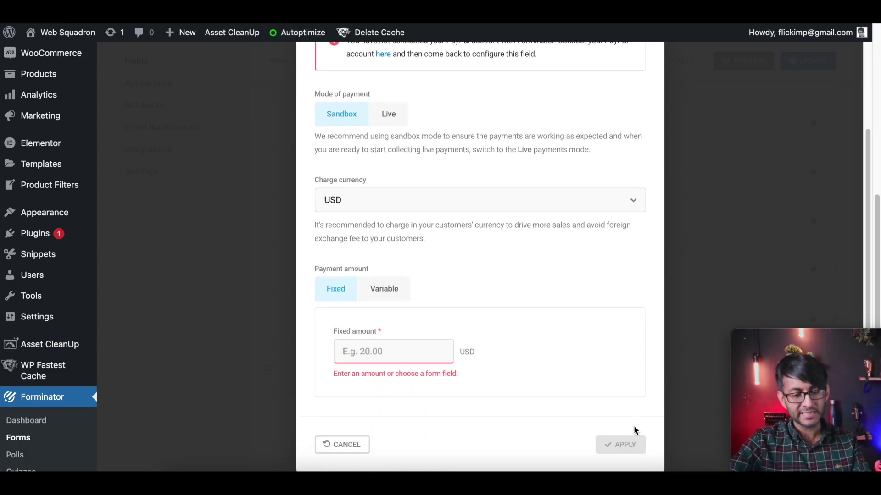
scroll(590, 195, up, 3)
click(634, 94)
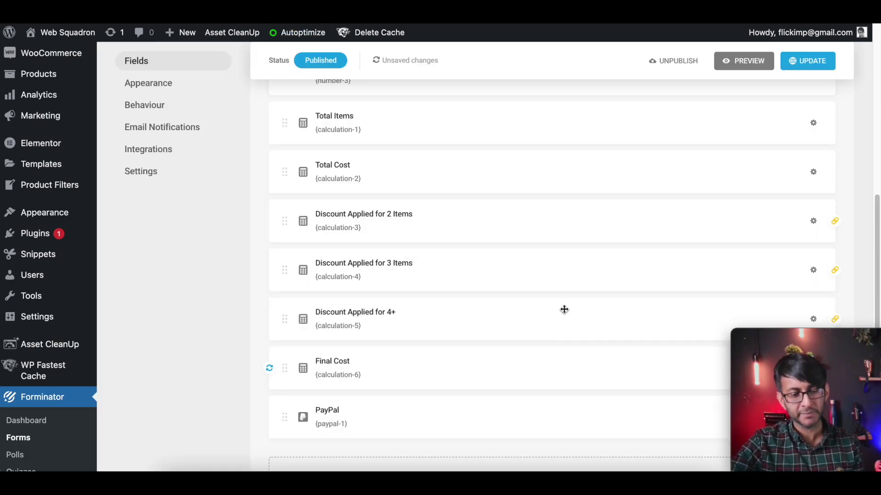
Update the form with its new fields and open its preview
scroll(417, 403, down, 2)
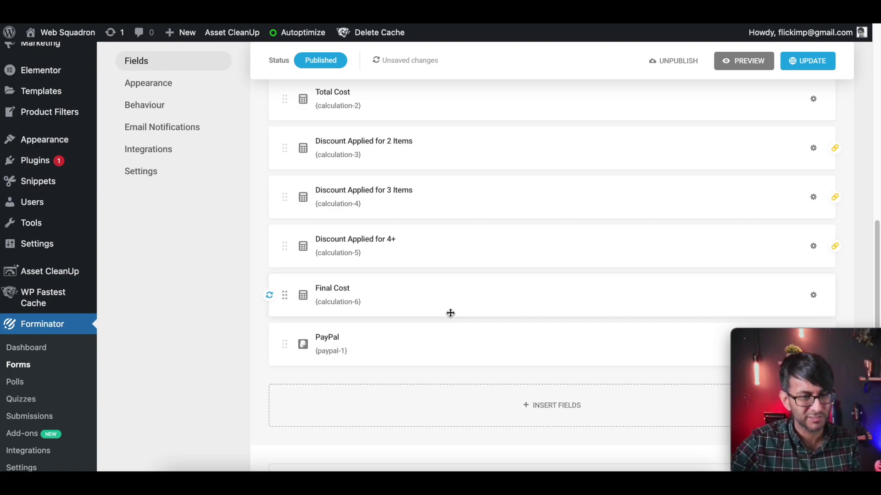
scroll(686, 227, up, 3)
click(819, 68)
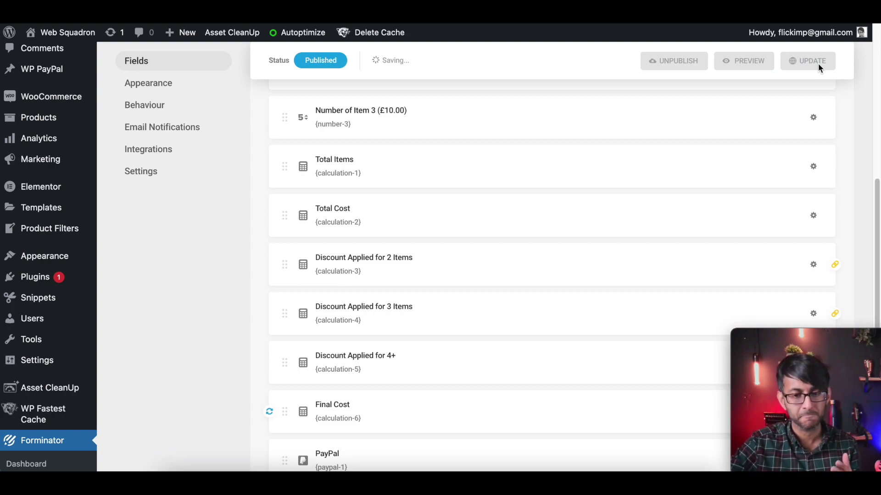
click(755, 63)
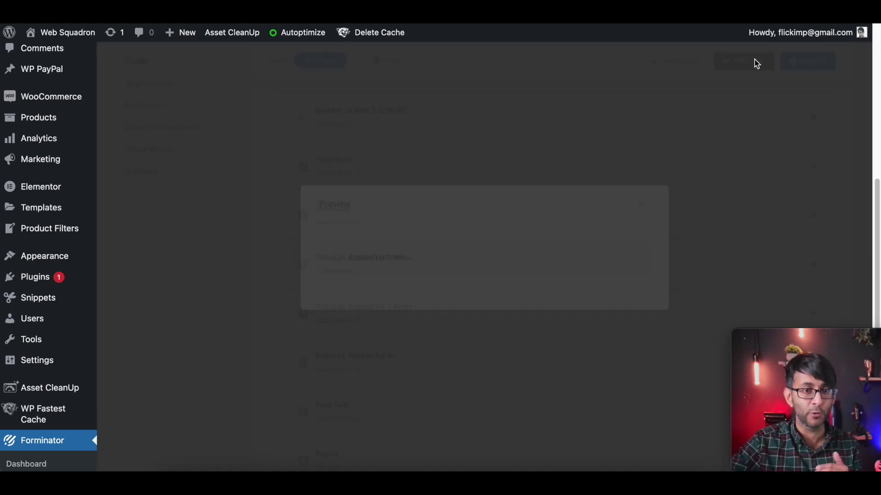
scroll(557, 265, down, 1)
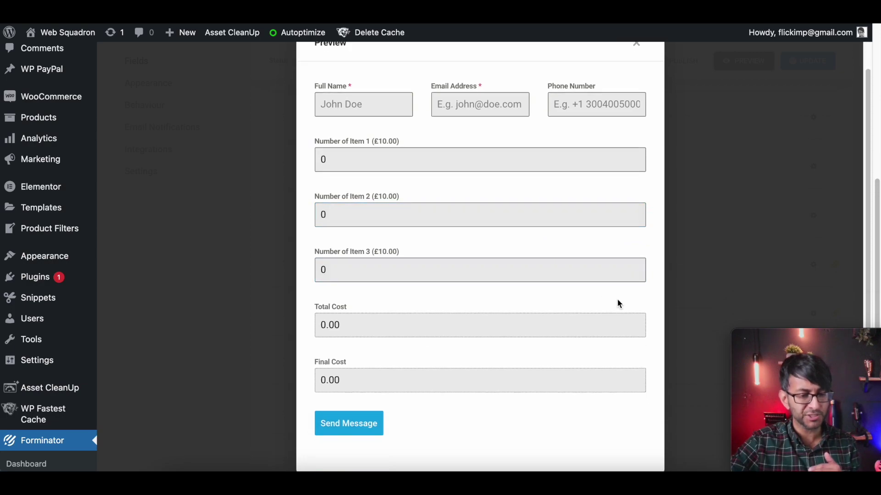
scroll(617, 299, up, 1)
Test the 2-item discount in the preview by raising the Item 1 quantity to 2
click(528, 113)
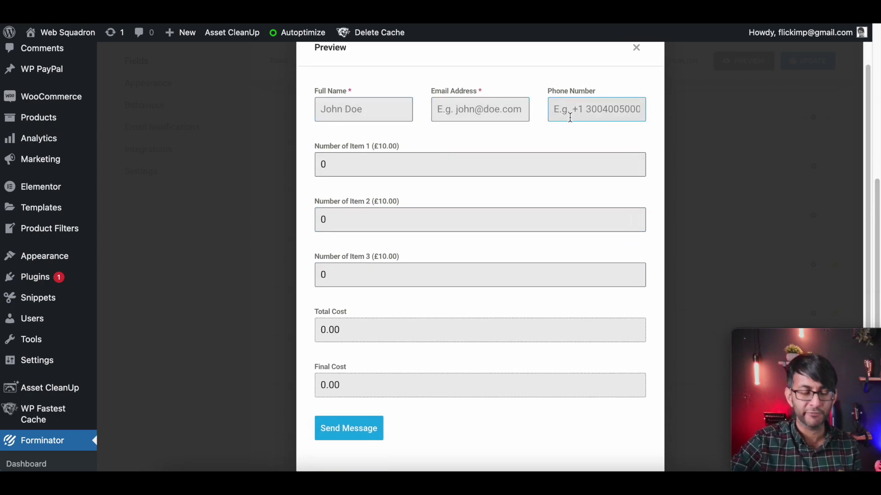
click(402, 219)
click(412, 280)
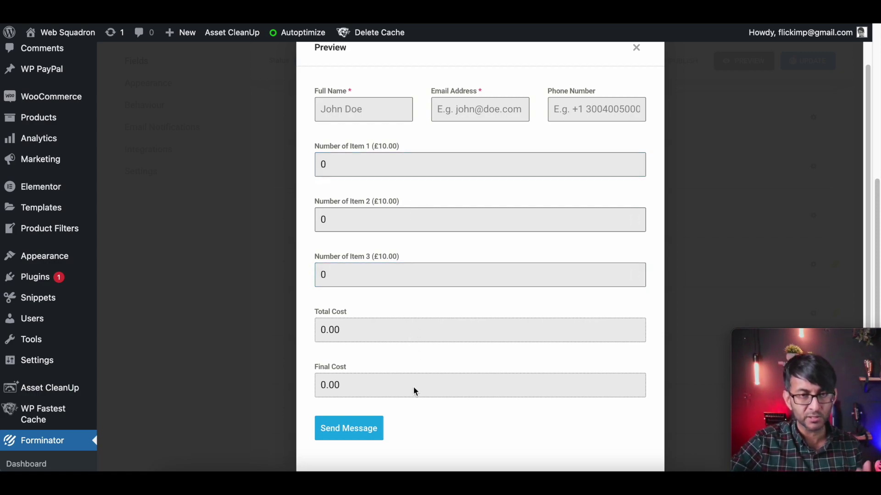
click(349, 163)
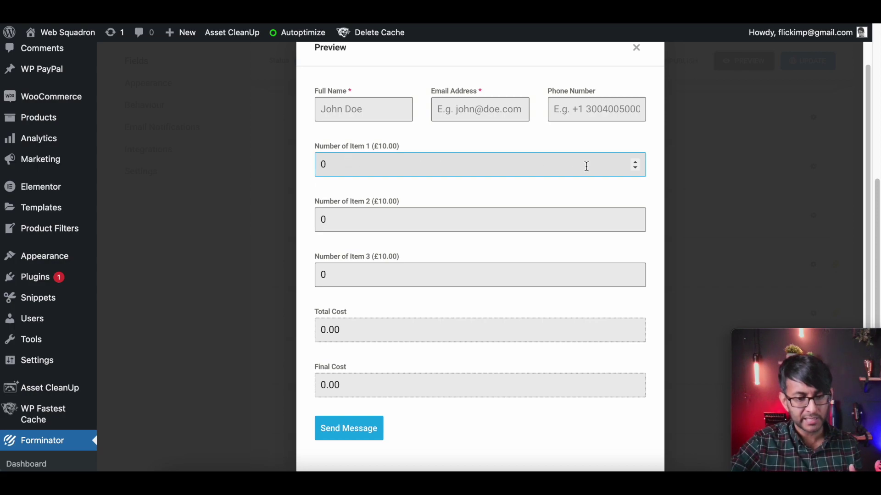
click(637, 163)
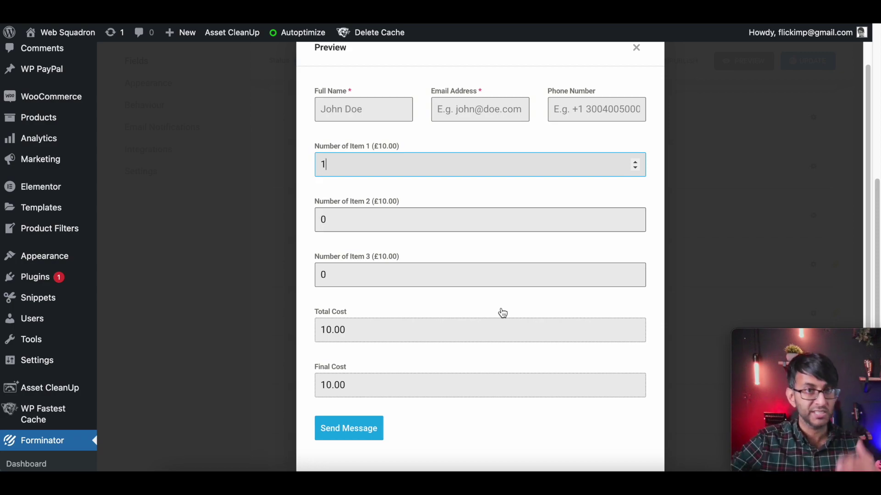
click(635, 163)
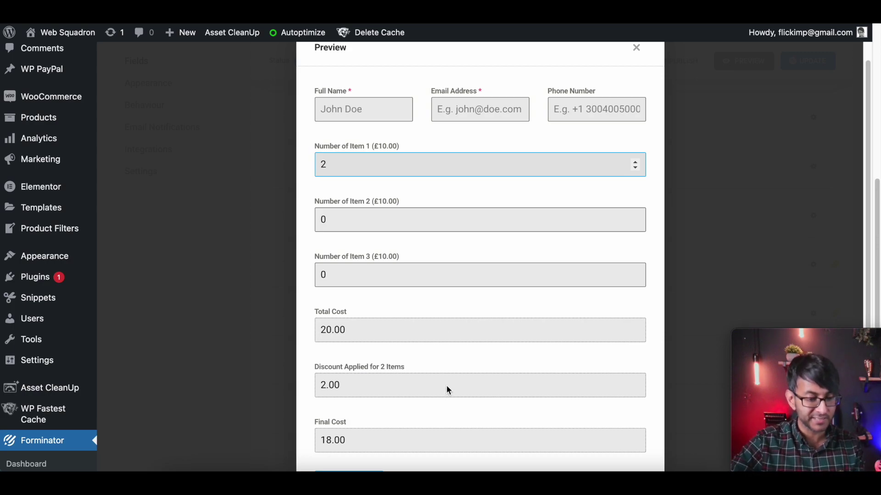
Test the 3-item discount by setting the quantities of Item 1, Item 2 and Item 3 to 1 each
scroll(420, 404, down, 2)
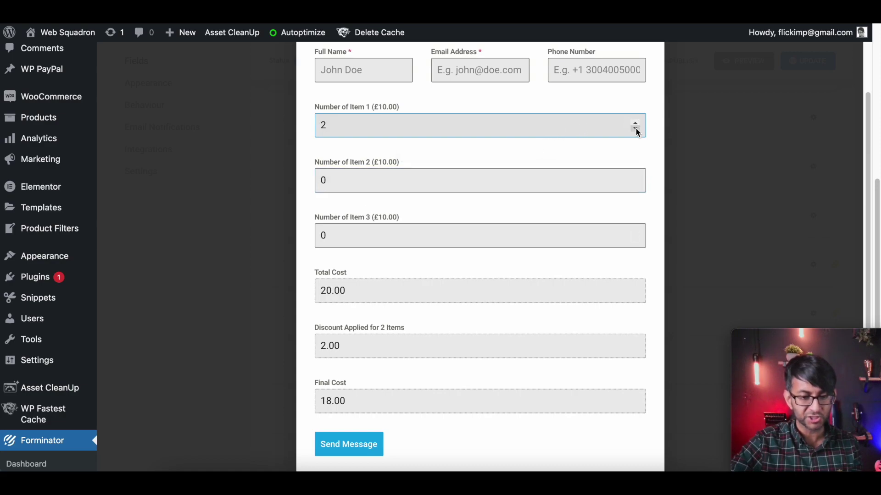
click(635, 129)
click(636, 211)
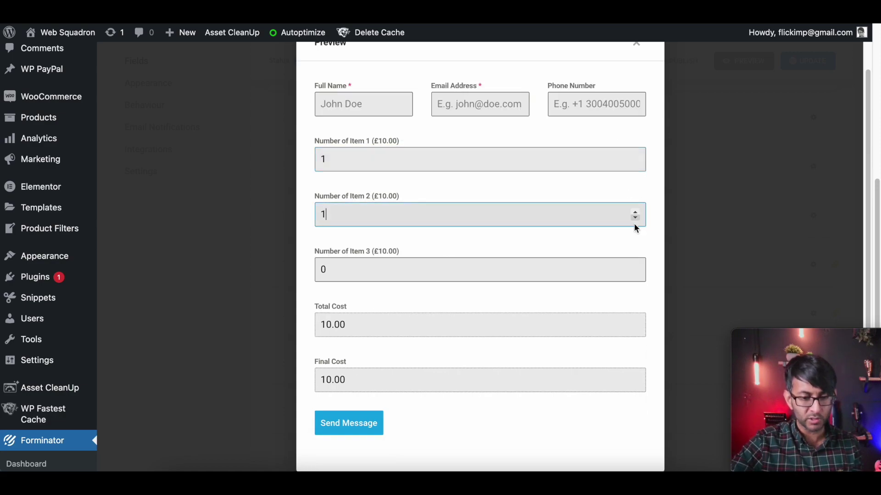
click(635, 265)
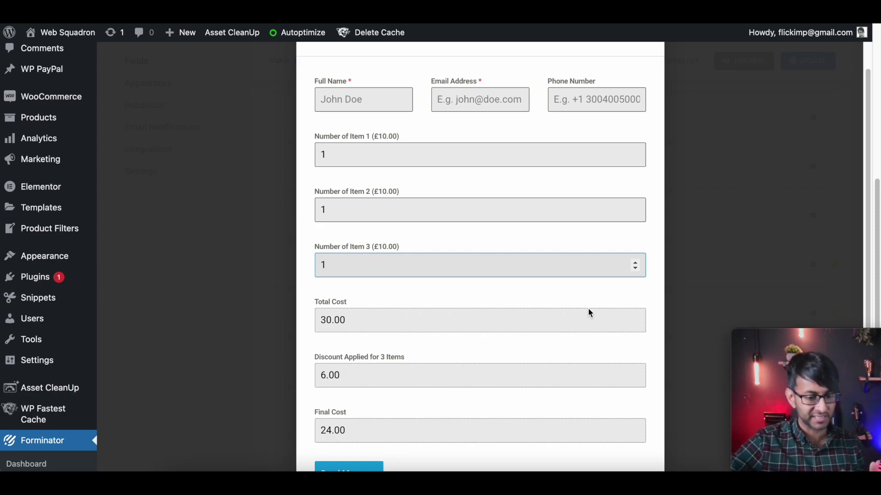
Test the 4+ discount by setting the Item 3 quantity to 7, and close the preview
scroll(452, 419, down, 1)
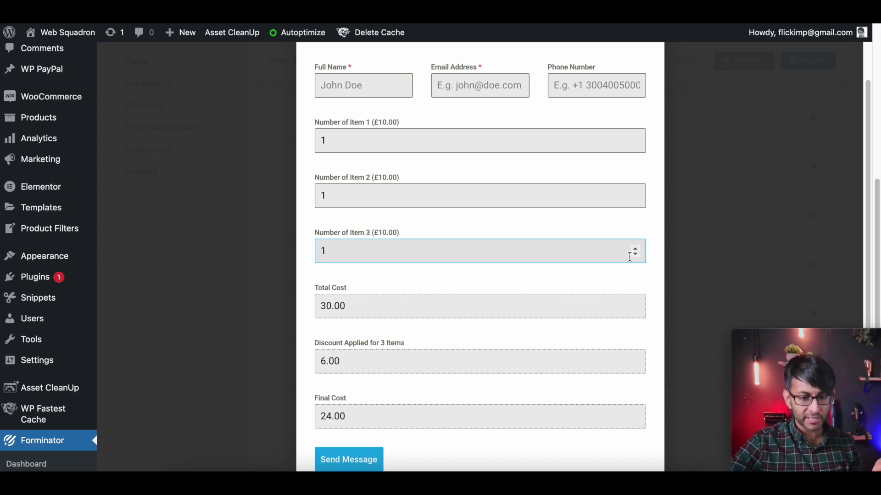
drag(333, 250, 296, 251)
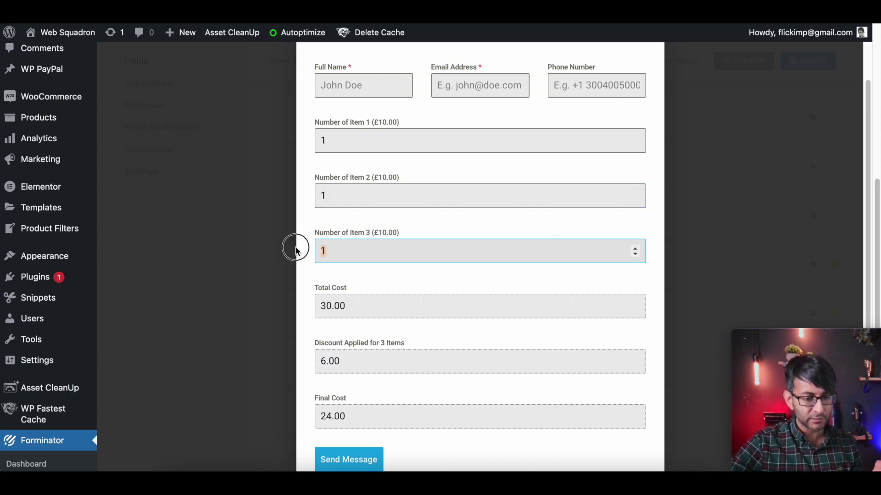
text(7)
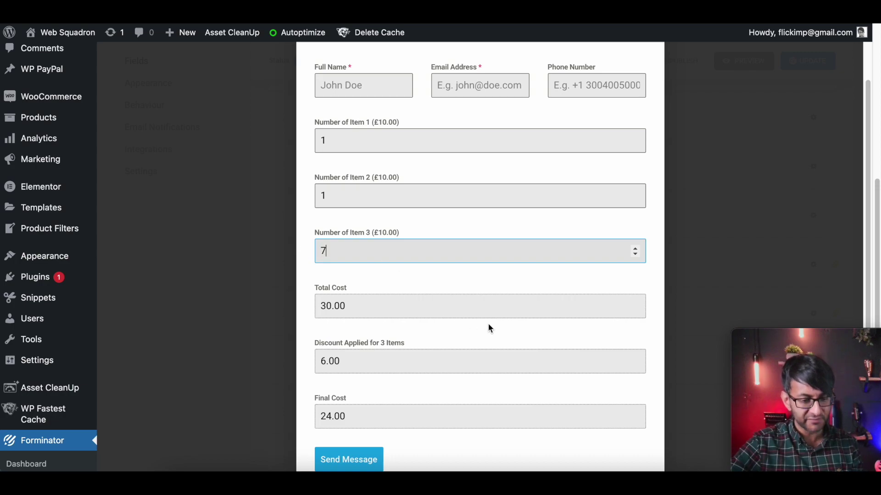
click(509, 280)
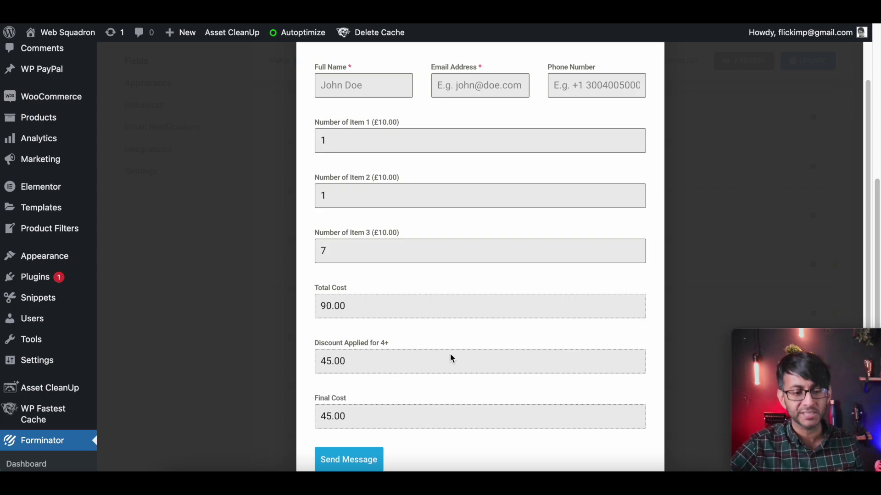
click(361, 459)
scroll(384, 453, down, 2)
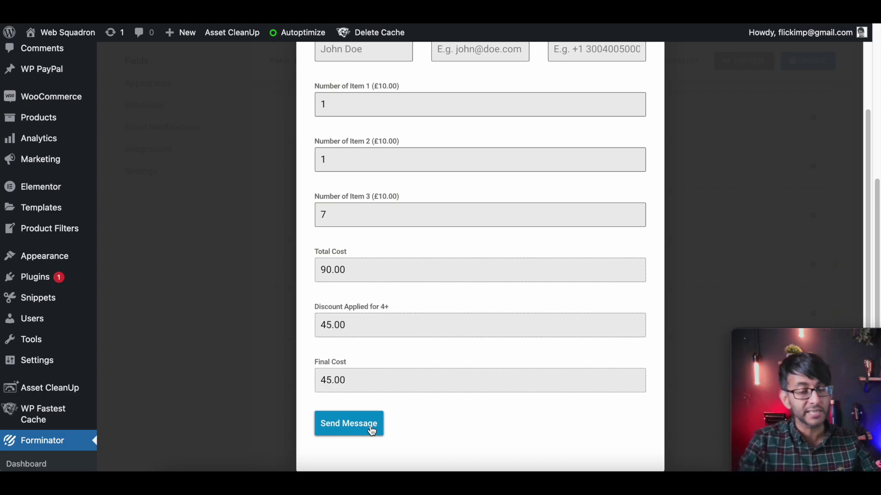
scroll(544, 328, up, 3)
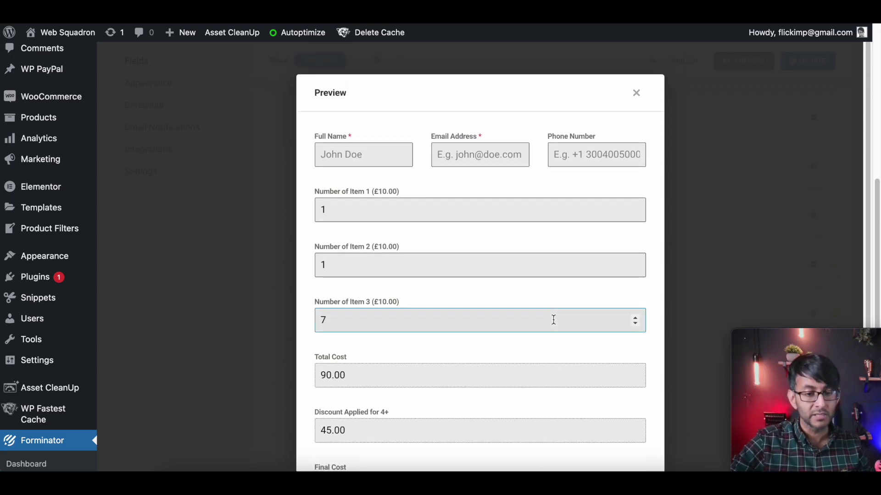
click(636, 95)
Format the Final Cost field with the prefix £ and the 1,234,567.89 separator style, and apply the field
scroll(449, 325, down, 3)
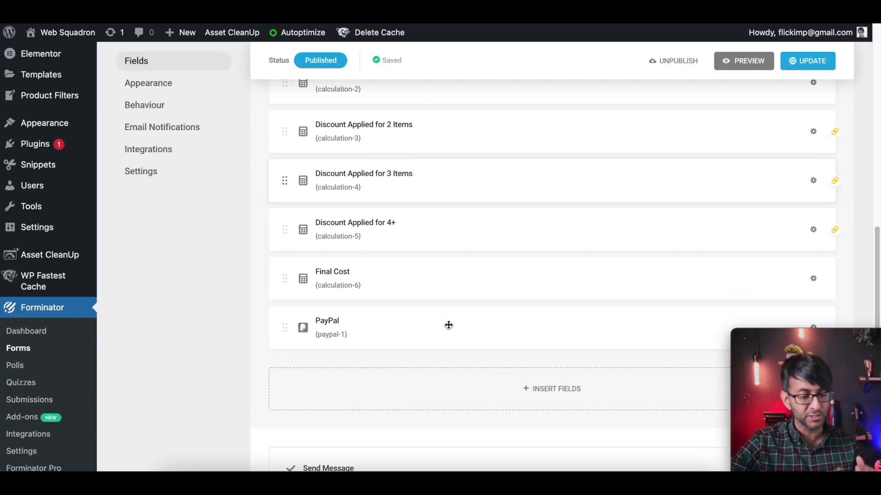
scroll(449, 325, down, 3)
scroll(407, 316, up, 2)
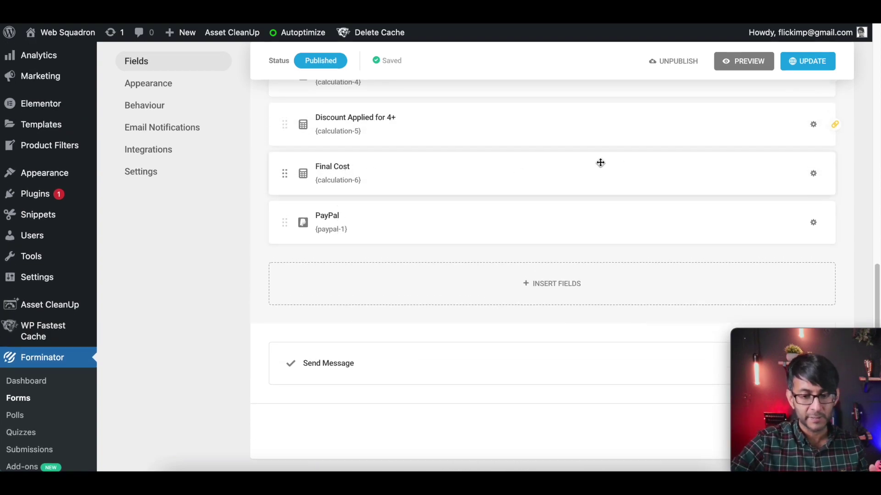
click(337, 167)
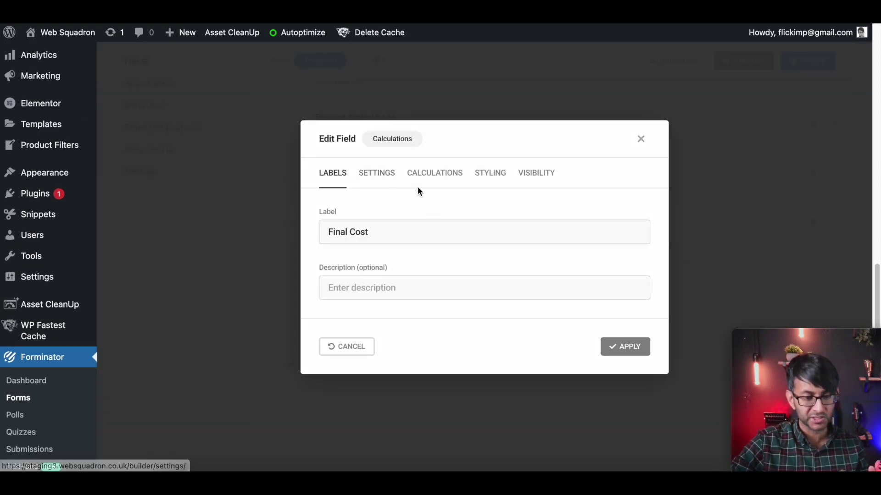
click(375, 172)
scroll(399, 358, down, 1)
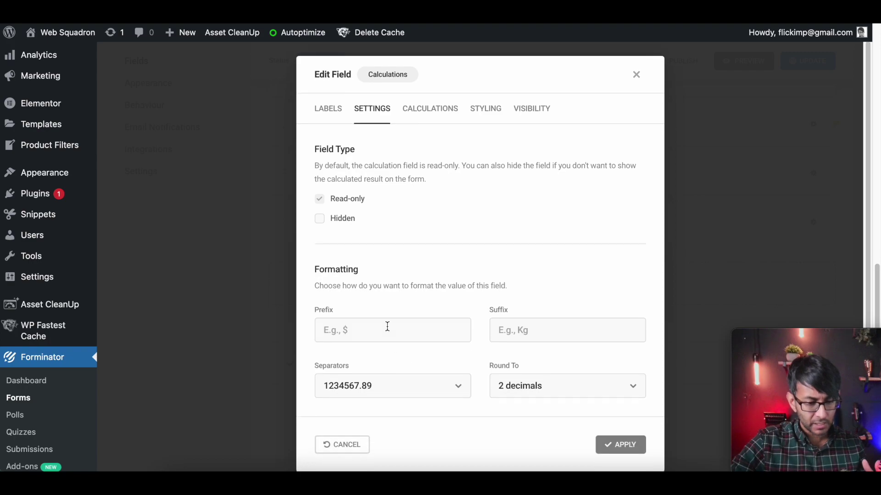
text(£)
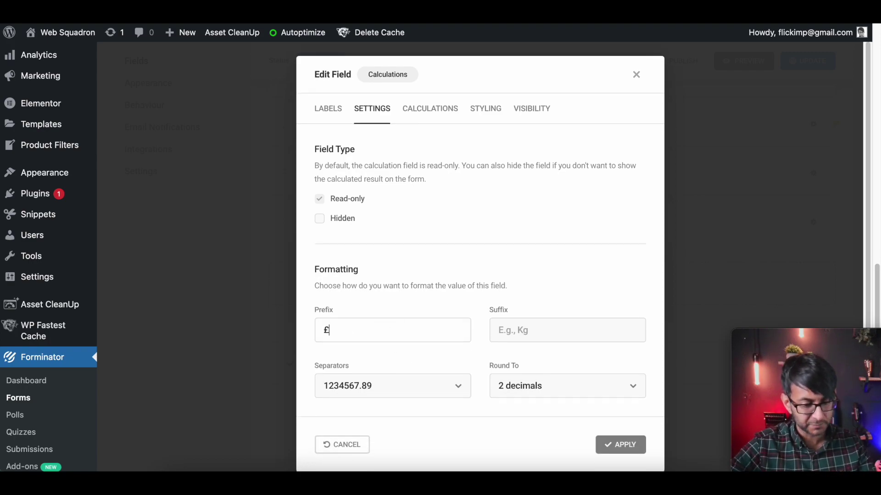
click(422, 390)
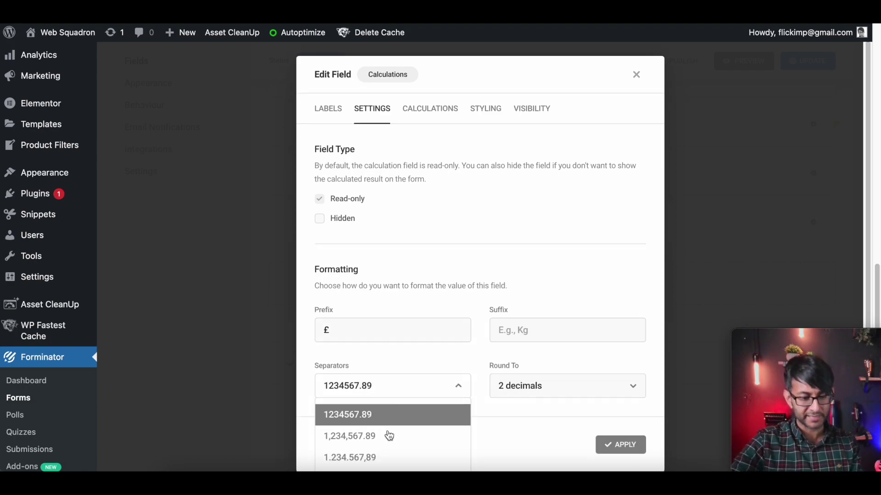
click(388, 436)
click(617, 447)
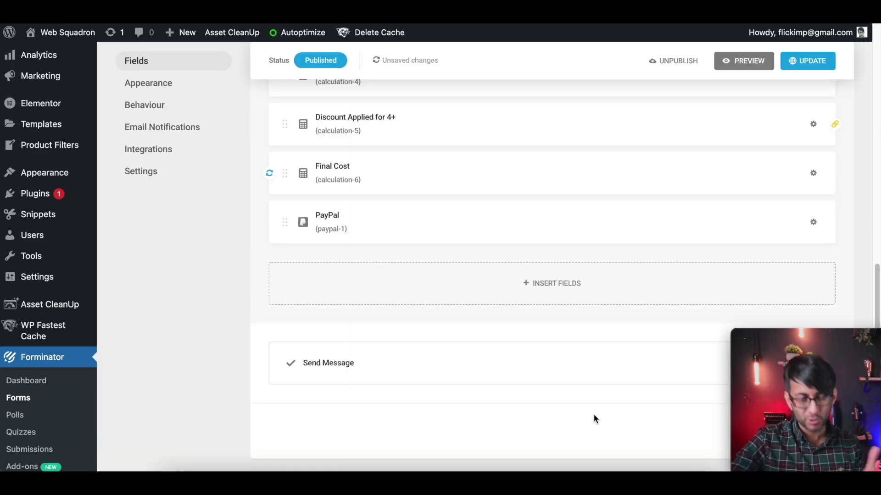
Try a fixed payment amount of 13 in the PayPal field's settings, and clear the amount
click(329, 170)
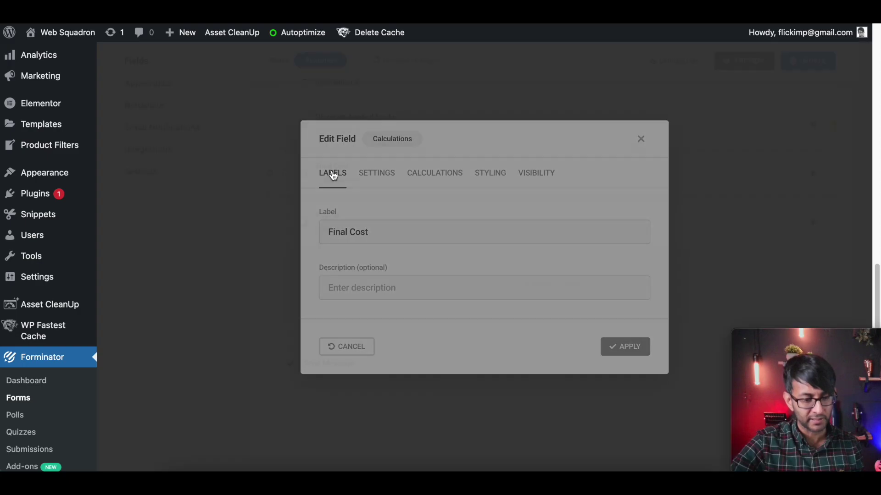
click(642, 140)
click(380, 217)
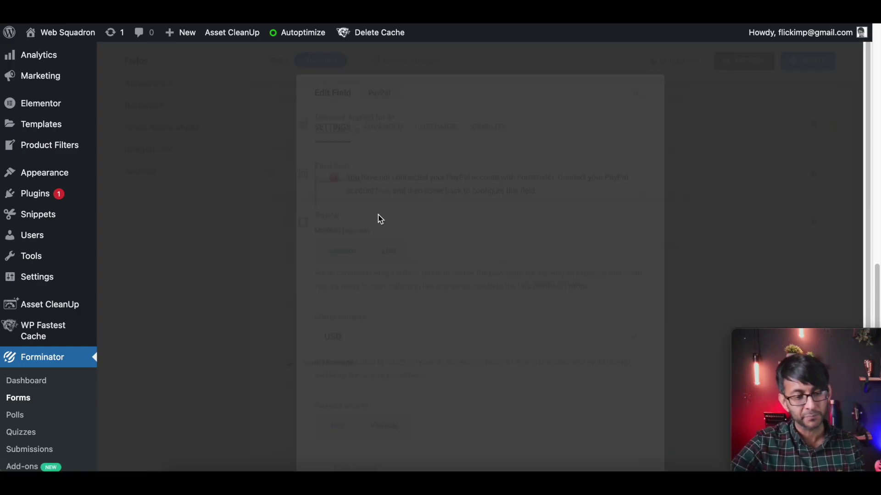
scroll(504, 327, down, 3)
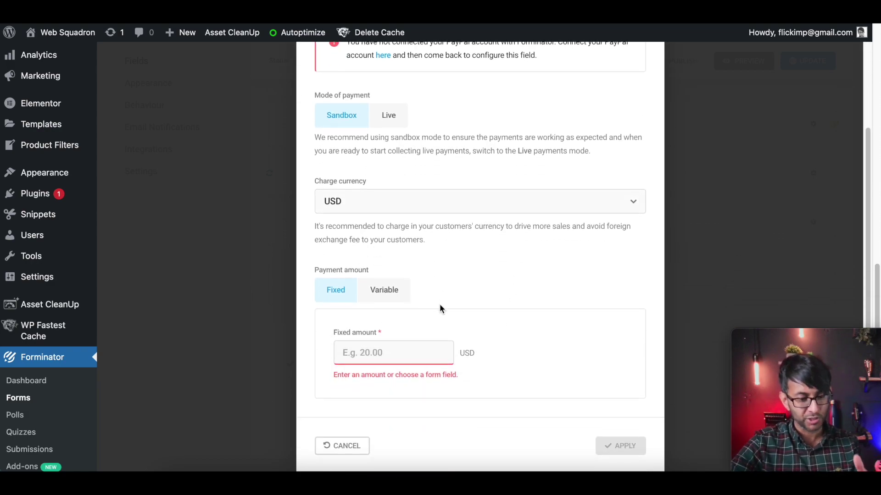
click(388, 356)
text(13)
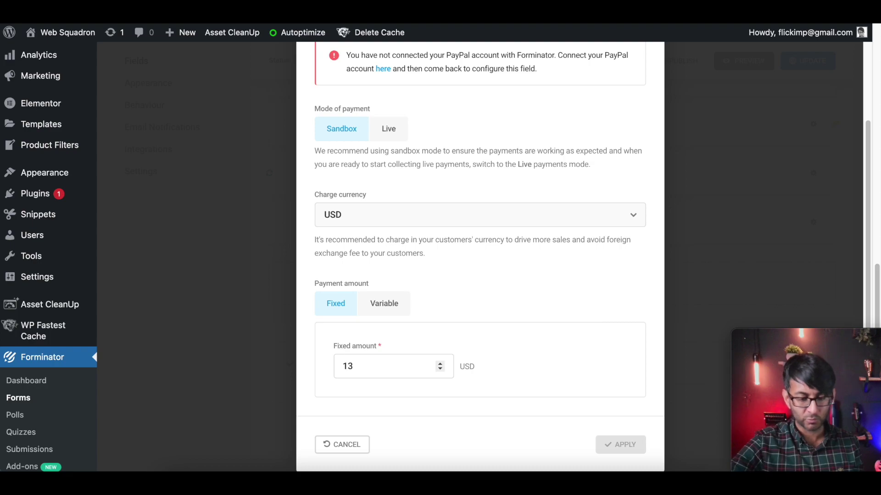
key(BackSpace)
key(BackSpace)
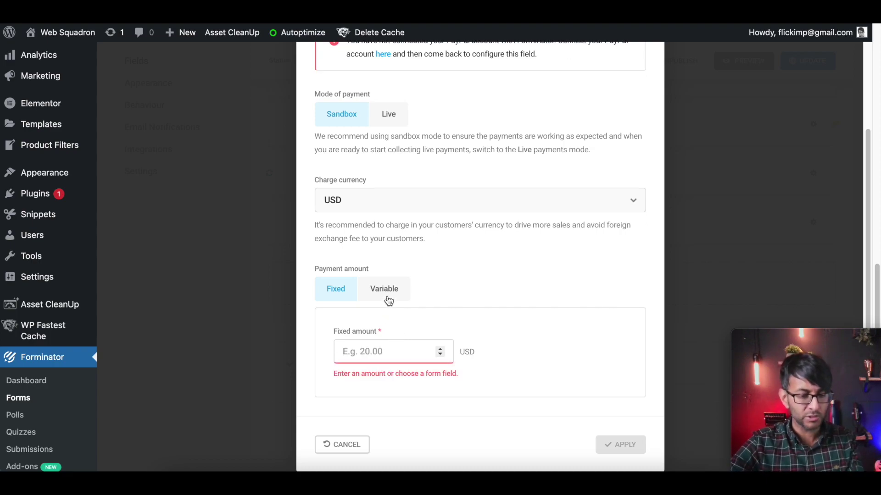
Try a variable PayPal payment amount based on the Final Cost field, and close the field settings without applying
click(390, 289)
click(420, 352)
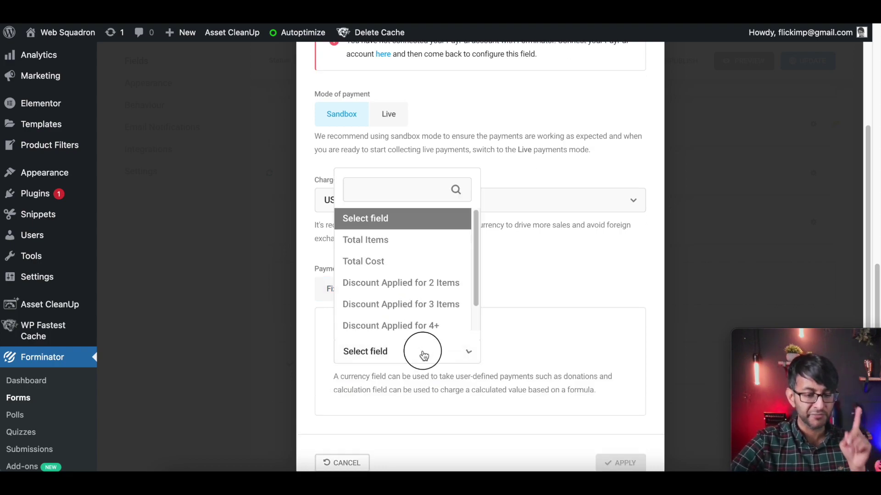
scroll(418, 333, down, 1)
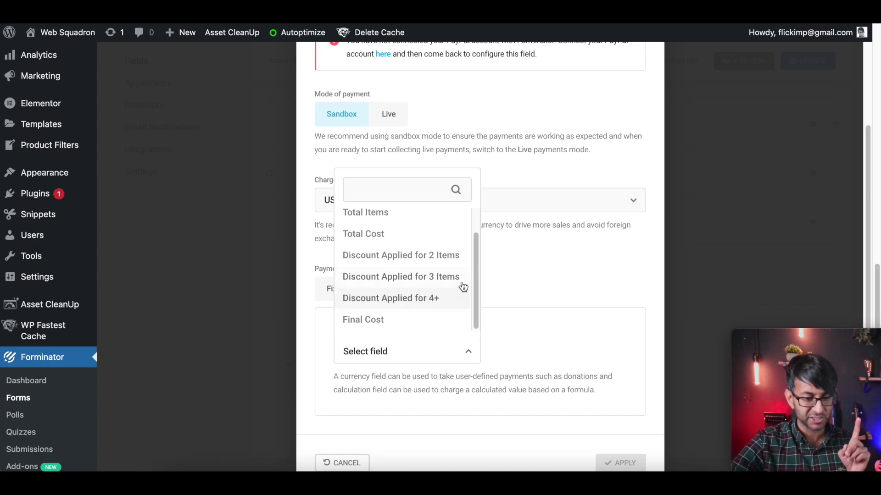
click(385, 317)
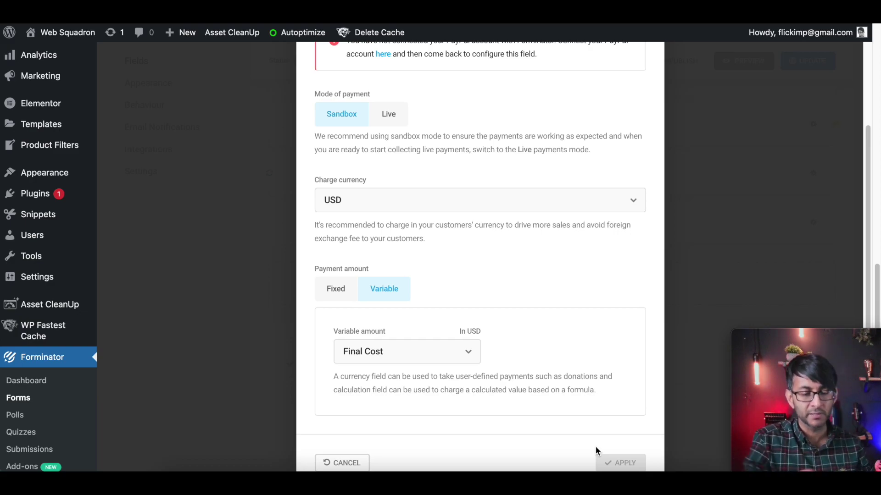
scroll(586, 299, up, 3)
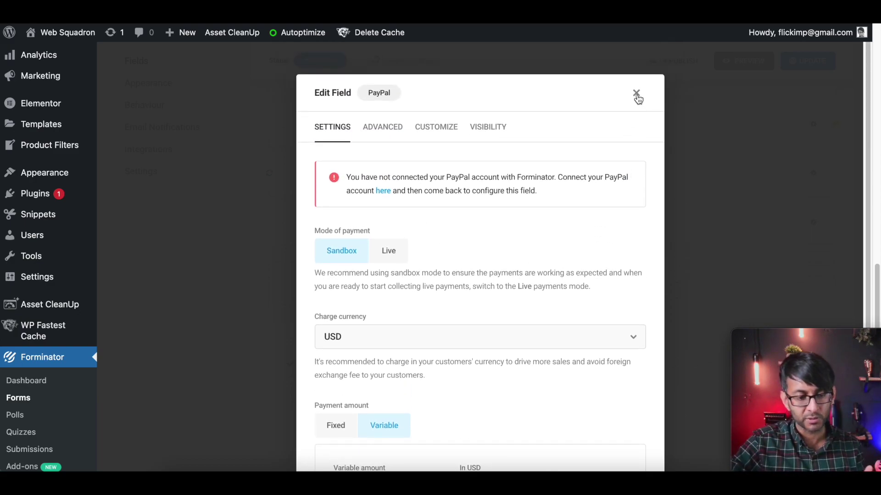
click(636, 95)
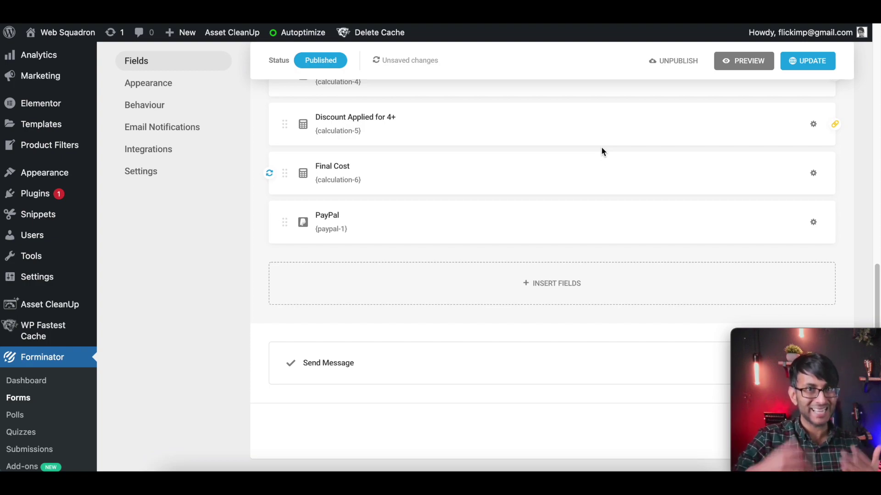
Open the Appearance settings of the form and update the form to save its fields
scroll(477, 303, up, 2)
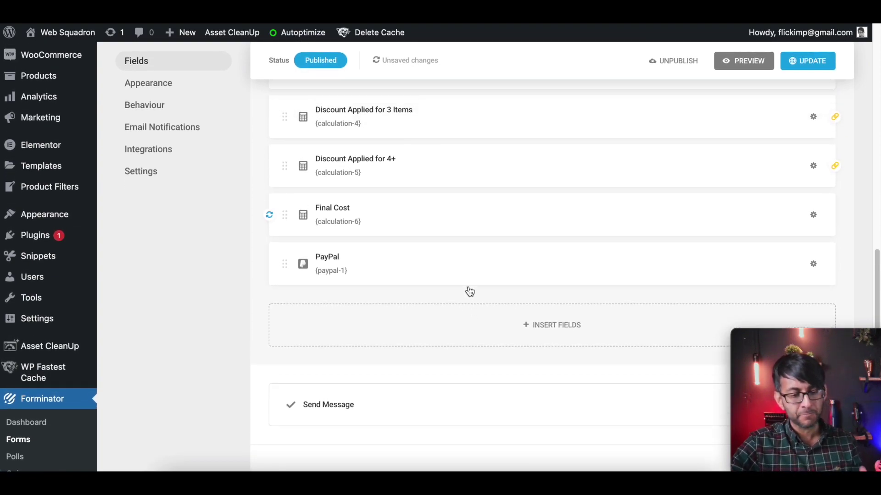
scroll(470, 292, up, 5)
scroll(566, 212, up, 5)
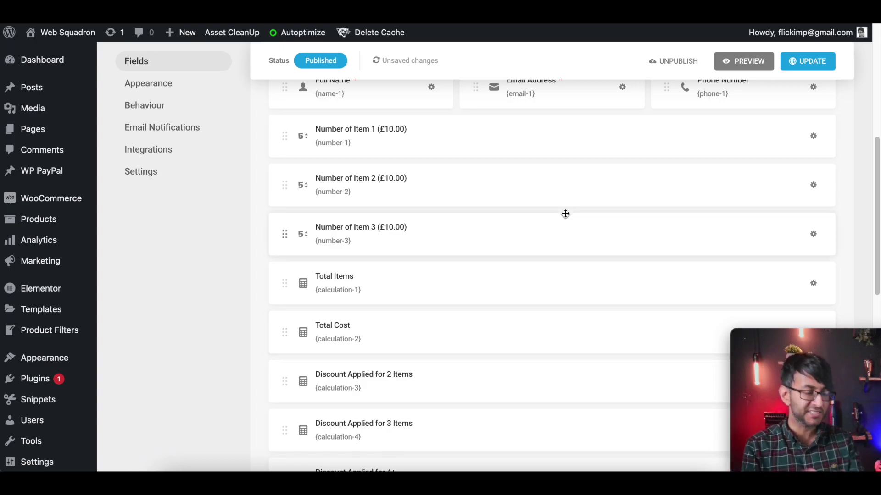
scroll(510, 281, up, 6)
scroll(514, 260, down, 1)
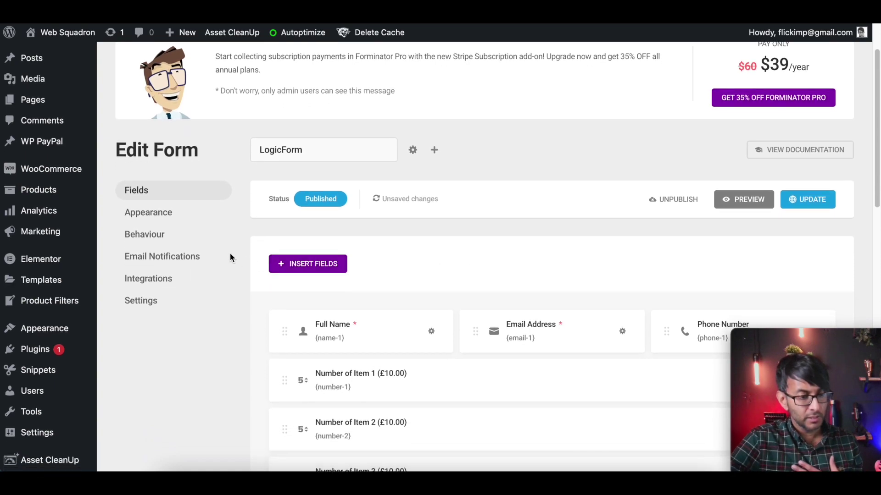
click(176, 213)
click(784, 277)
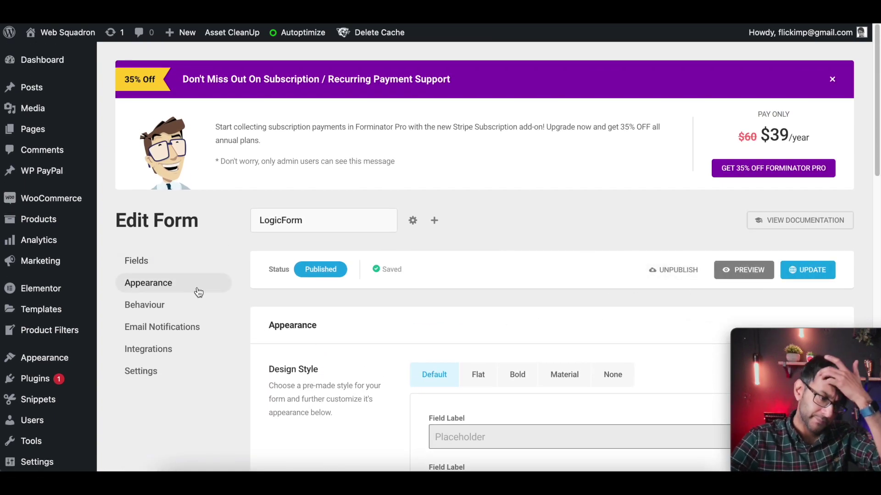
Try the Flat, Bold, Material and None design styles for the form, and return to the Default style
scroll(540, 301, down, 1)
scroll(537, 300, down, 10)
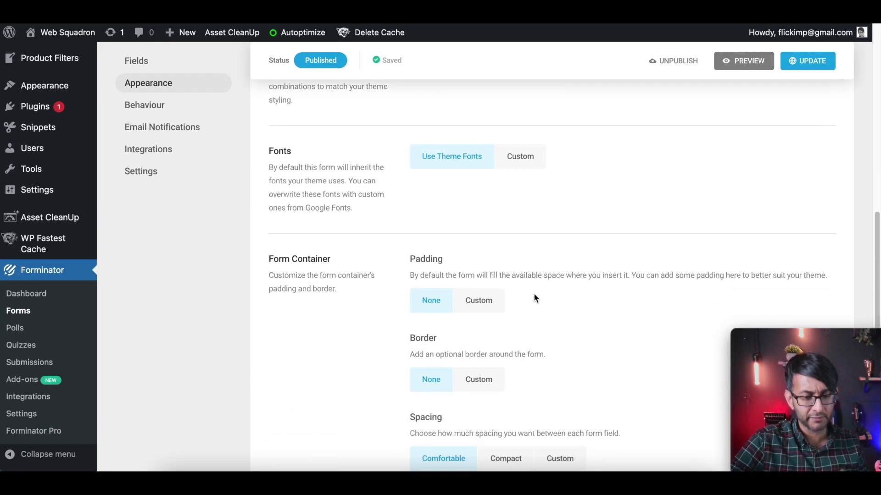
scroll(533, 297, up, 8)
click(489, 204)
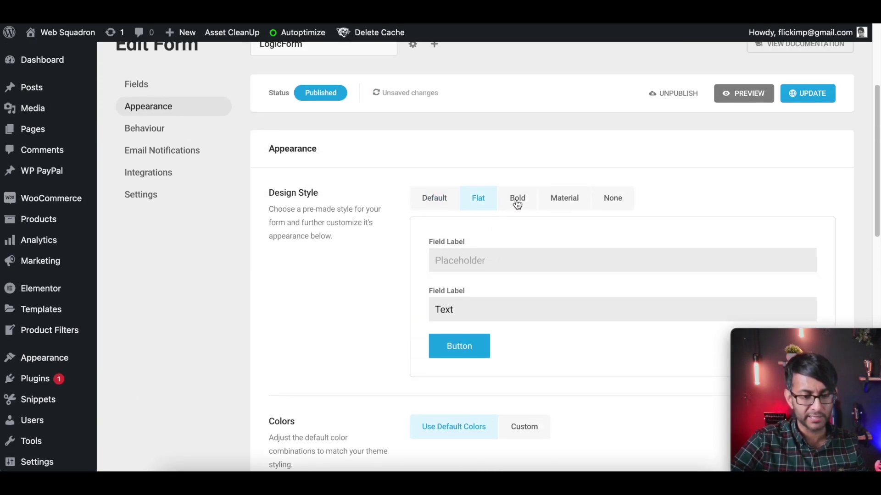
click(516, 201)
click(561, 200)
click(623, 201)
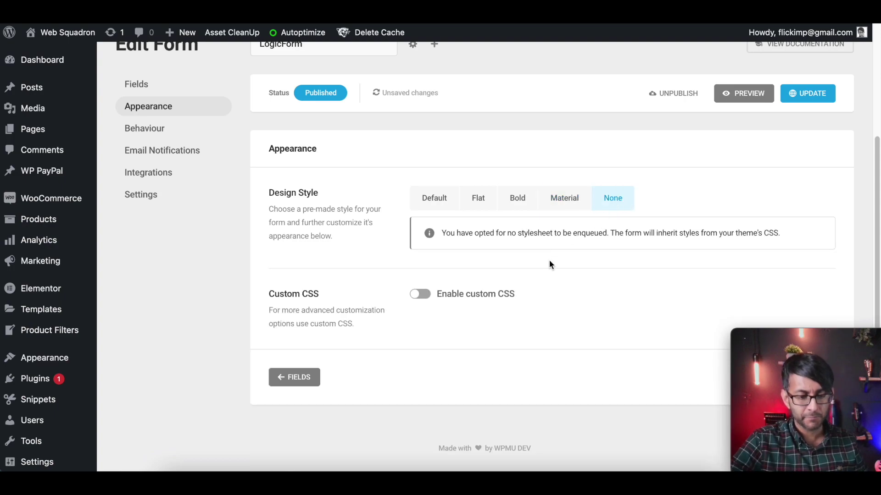
click(558, 205)
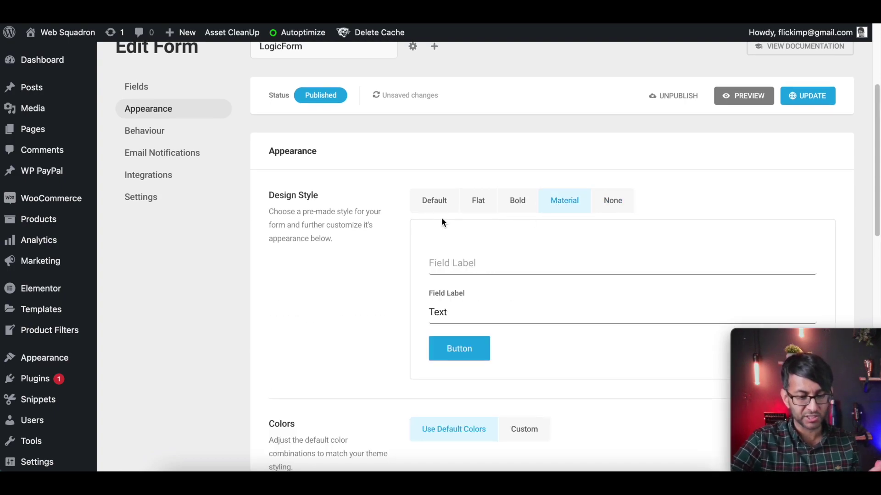
click(446, 206)
Switch the form colors to Custom and expand the Response Success, Submission Indicator and Form Container color groups
scroll(500, 403, down, 1)
click(525, 415)
scroll(545, 380, down, 10)
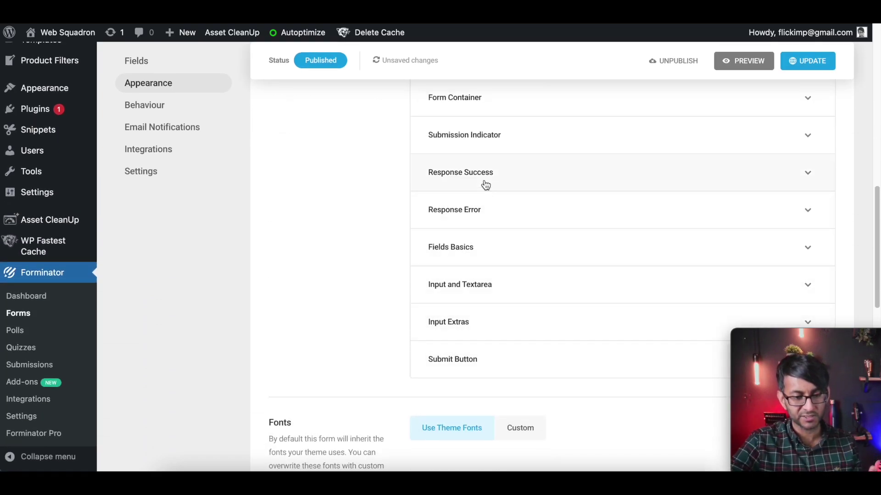
click(483, 182)
click(493, 137)
click(506, 102)
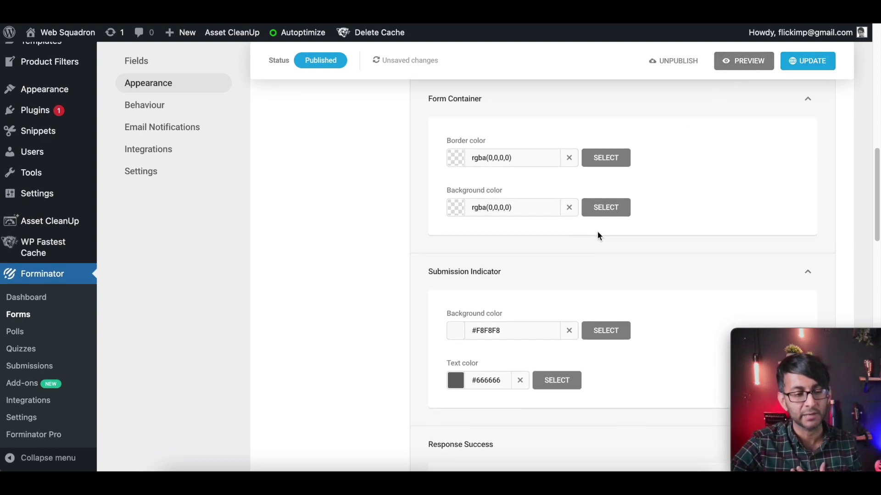
Review the form's Behaviour, Email Notifications and Settings sections for submission message, admin email and data storage options
scroll(596, 231, up, 5)
click(166, 107)
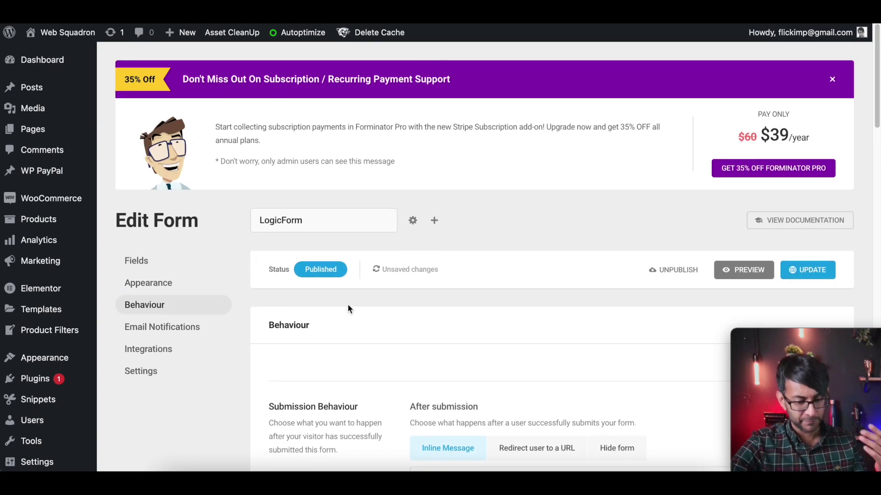
scroll(355, 303, down, 5)
scroll(237, 238, up, 3)
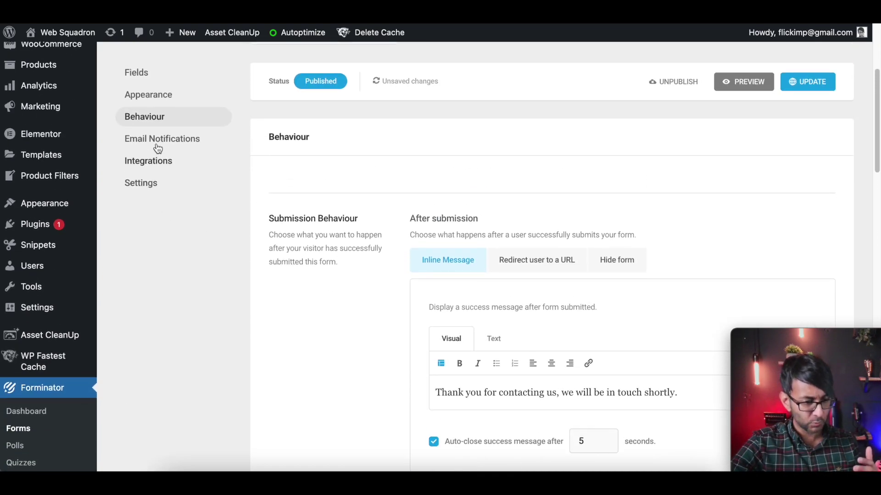
click(158, 141)
scroll(445, 318, down, 4)
scroll(472, 309, up, 1)
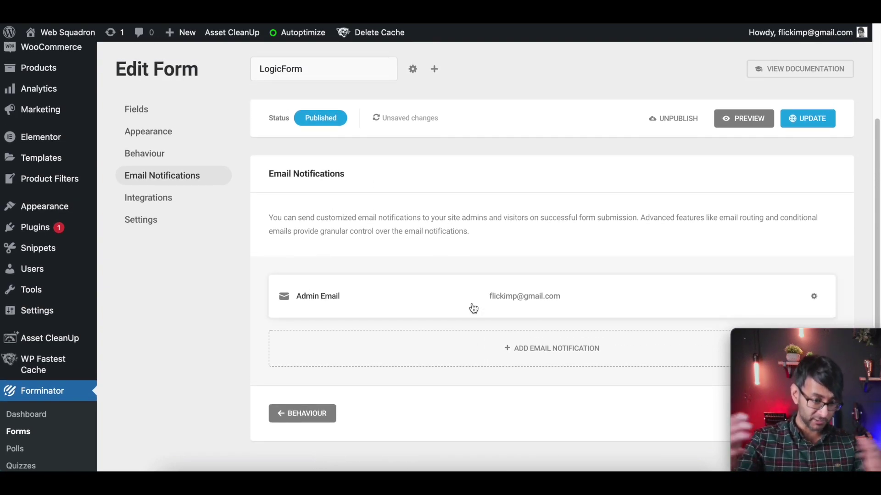
click(168, 229)
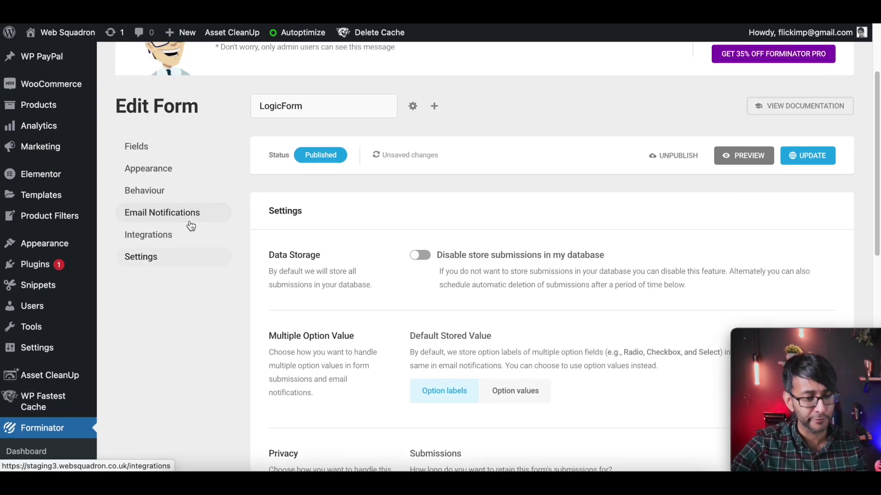
scroll(734, 257, down, 2)
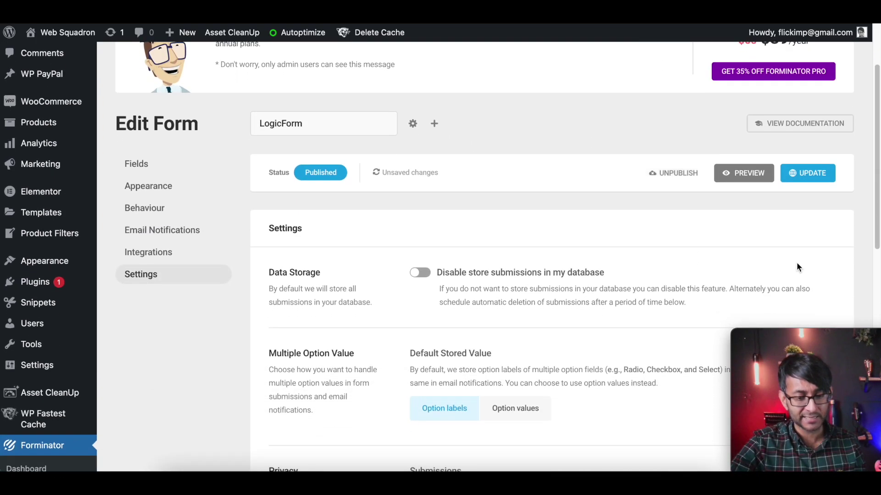
Update the form, and copy the LogicForm shortcode from the Forminator dashboard
click(805, 179)
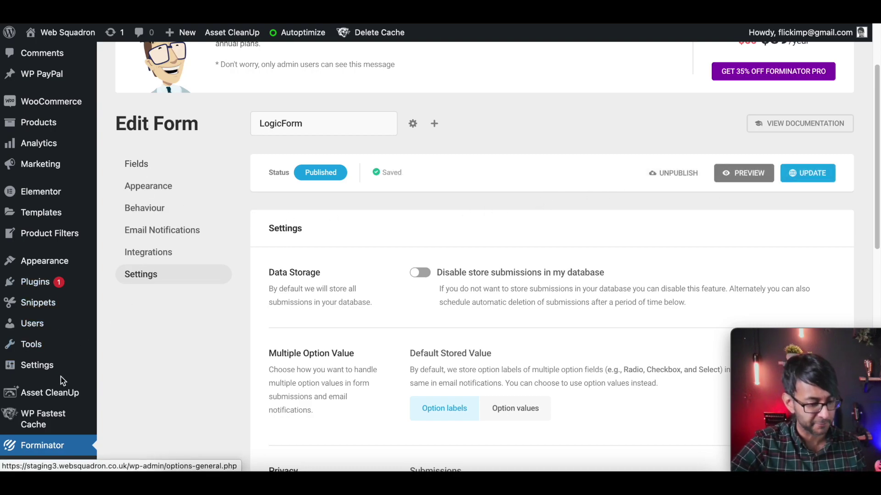
click(54, 446)
scroll(432, 337, down, 5)
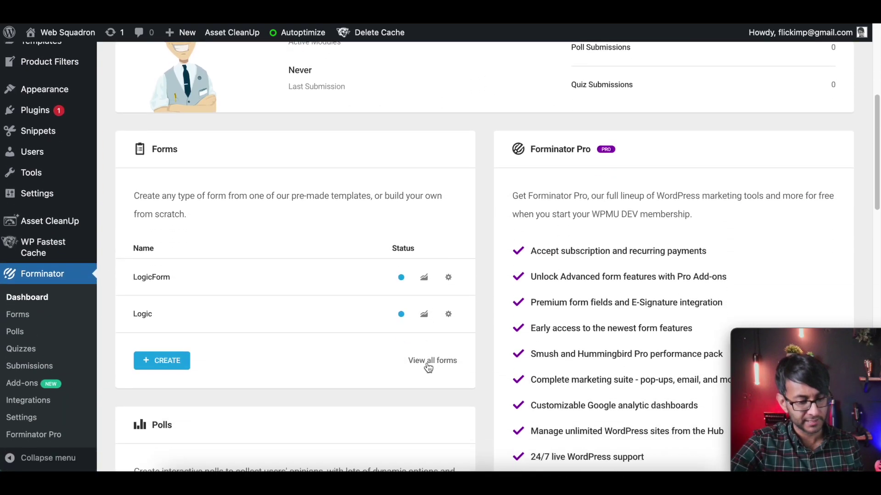
click(452, 283)
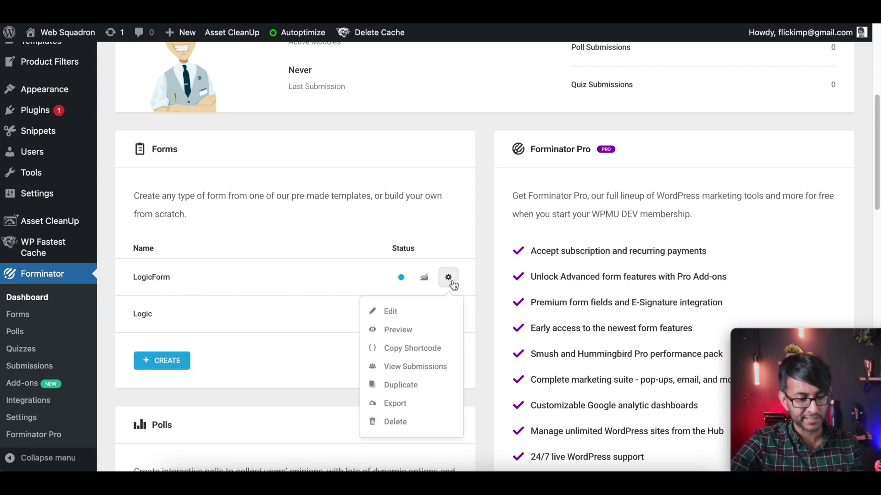
click(408, 349)
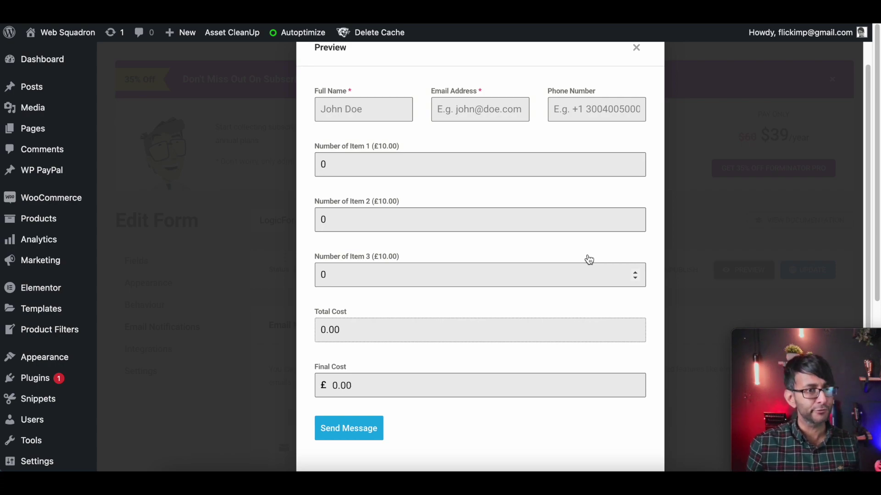
Test the 4+ discount in the form preview by setting the Item 2 quantity to 100
click(350, 224)
text(1)
double_click(323, 220)
text(100)
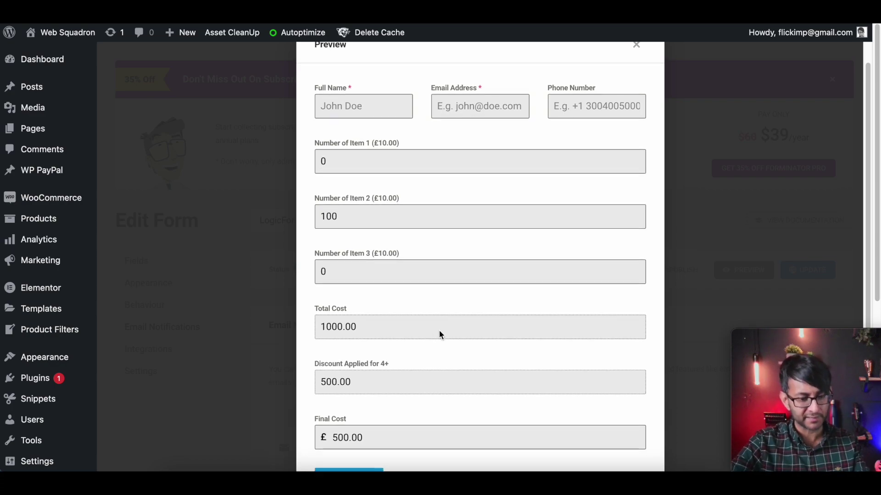
scroll(413, 335, down, 2)
scroll(403, 340, up, 1)
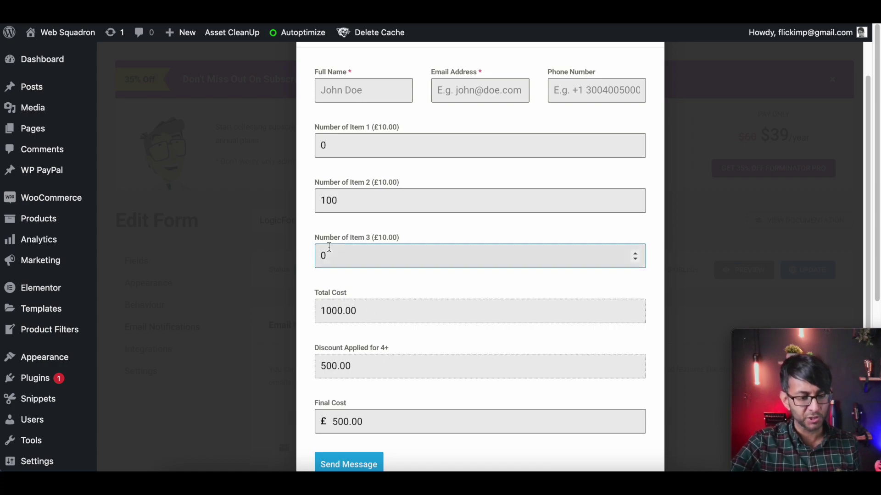
Test the 2-item discount by setting the Item 2 quantity to 2
double_click(326, 201)
text(2)
click(442, 350)
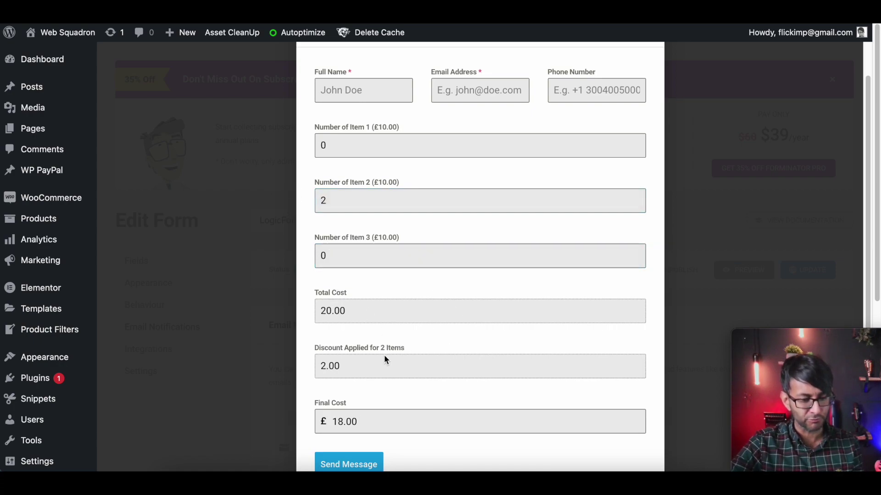